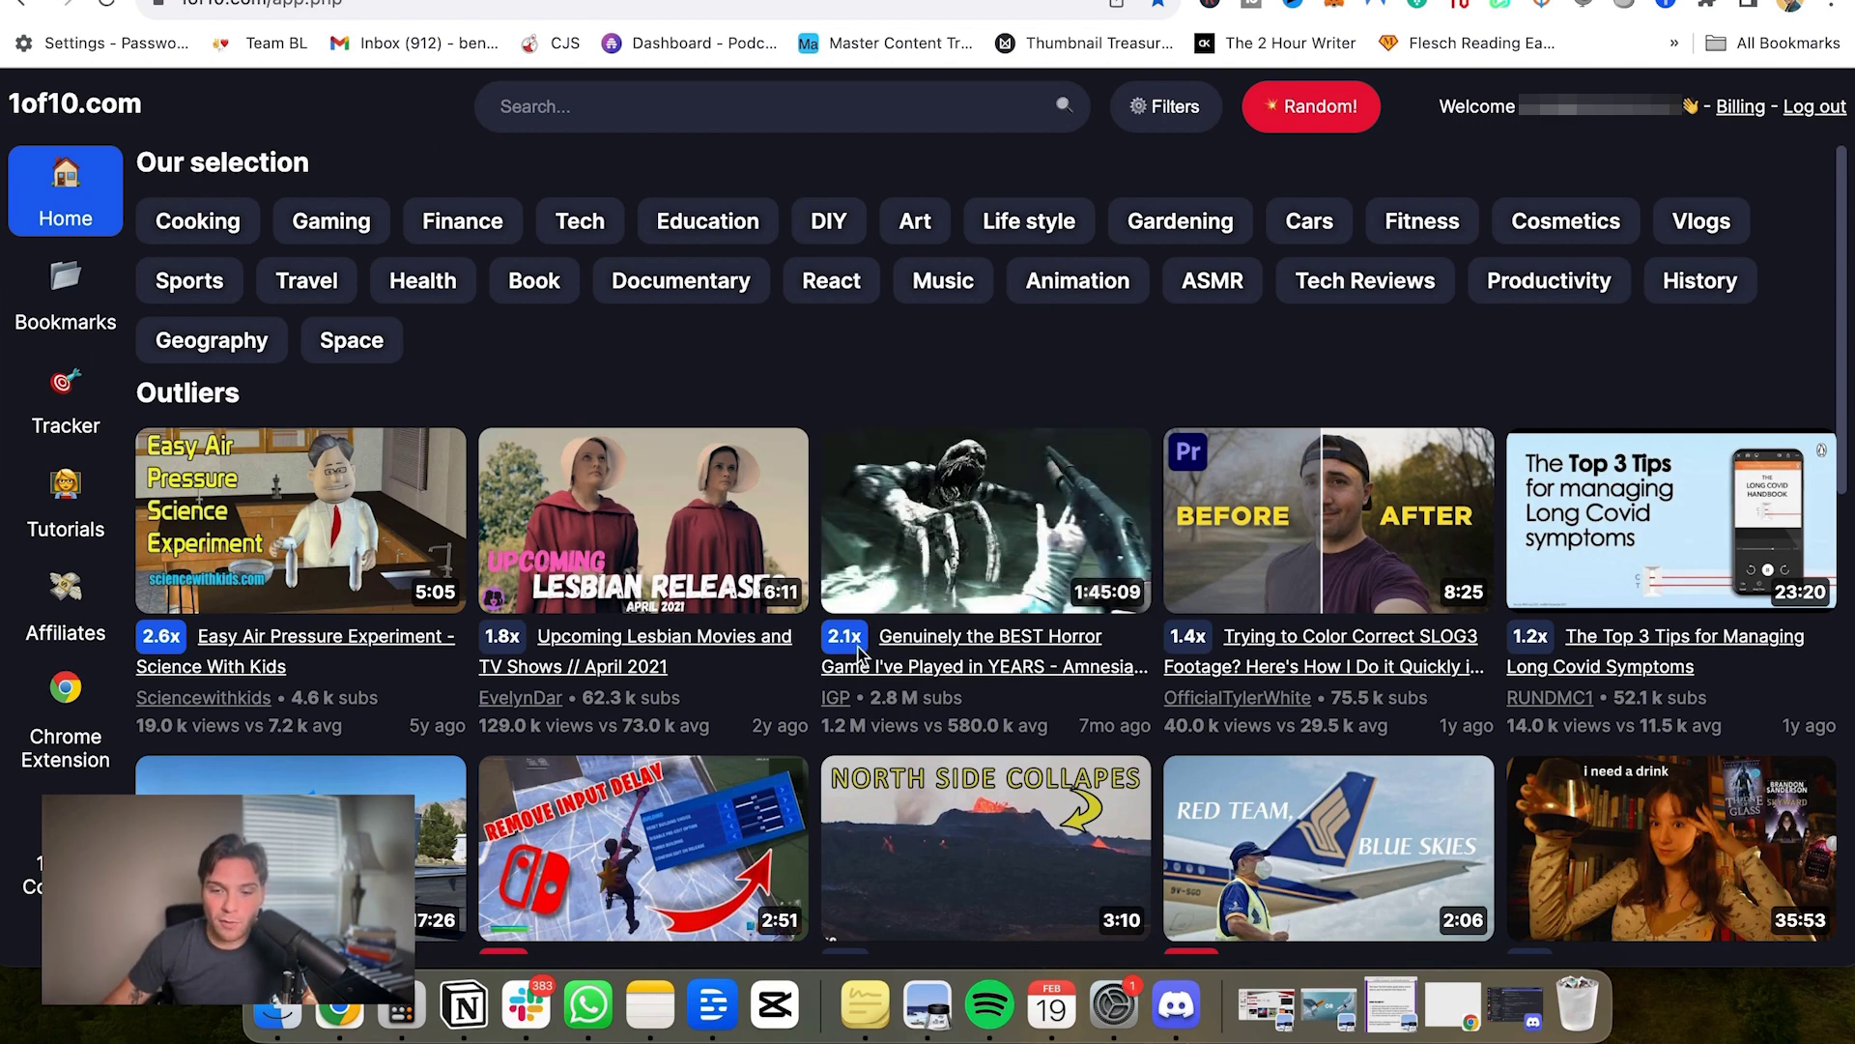
# Step: Load the Finance category outliers, such as 'How money works' at 8.1x
pyautogui.scroll(-1, 854, 621)
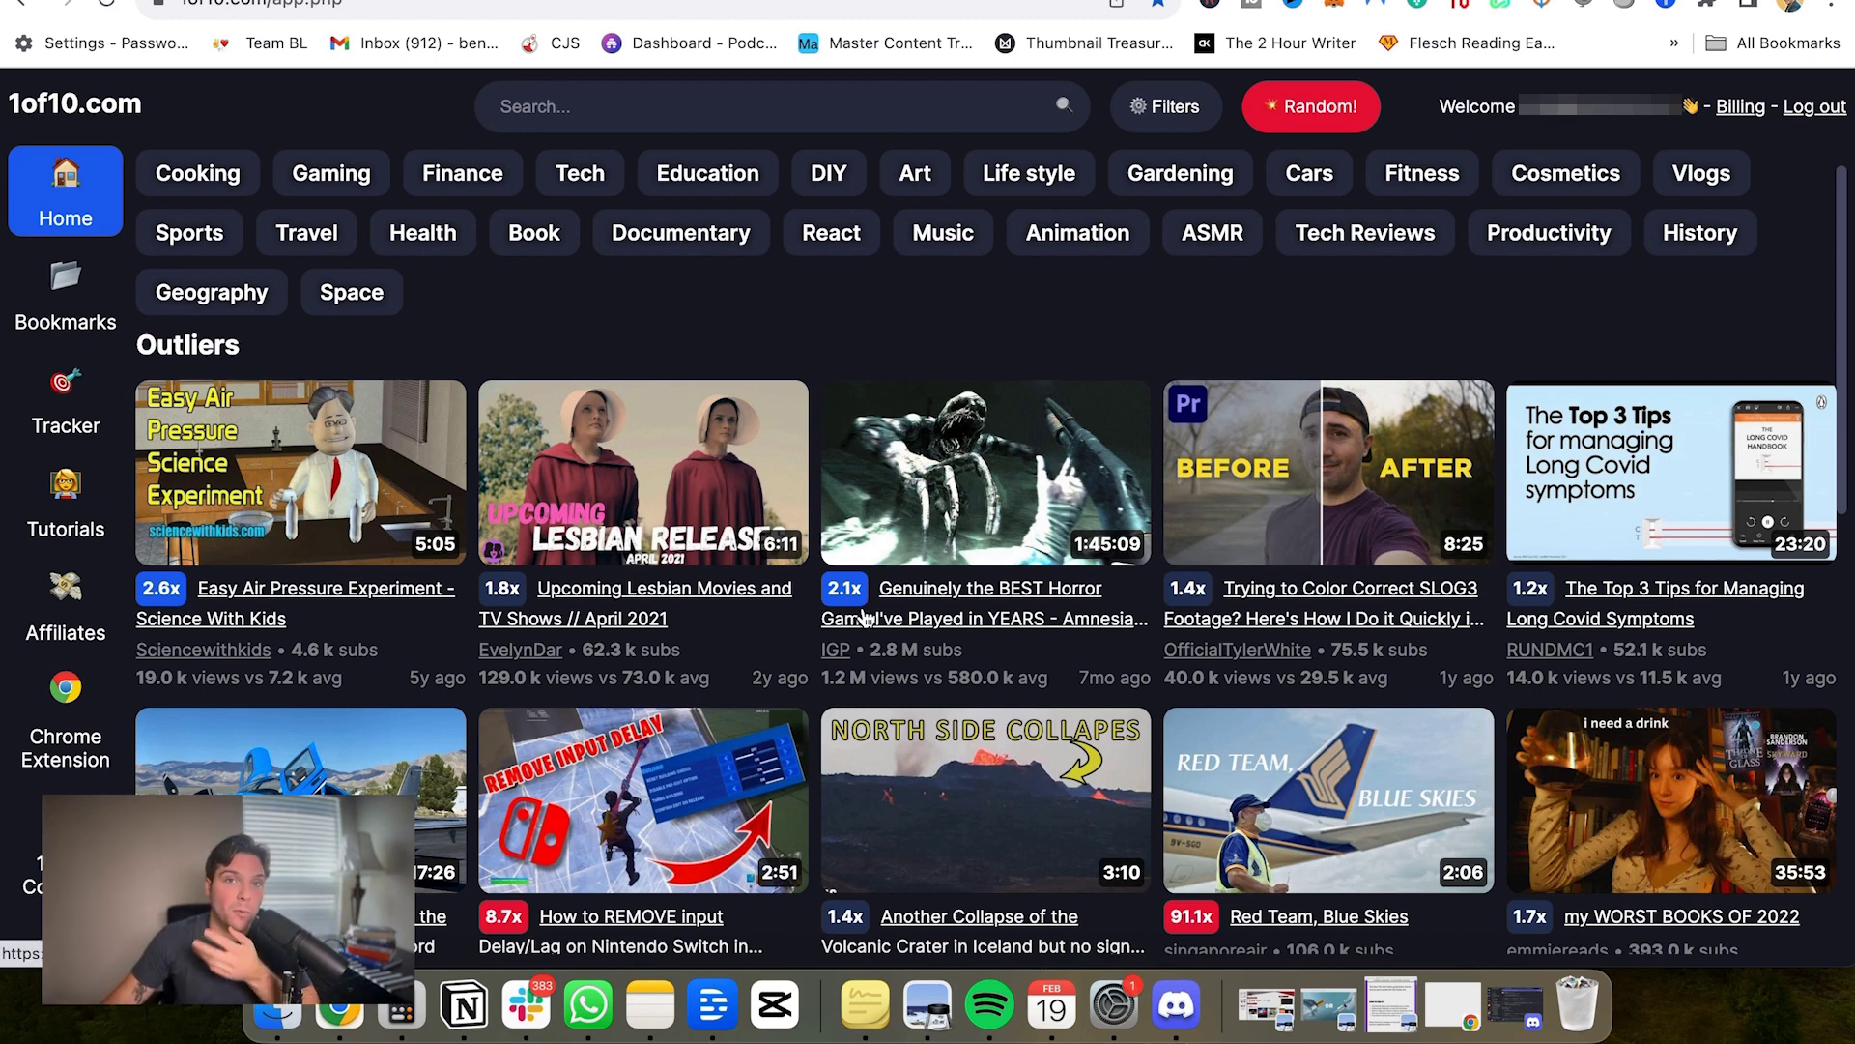
pyautogui.scroll(1, 1090, 378)
pyautogui.scroll(1, 1090, 379)
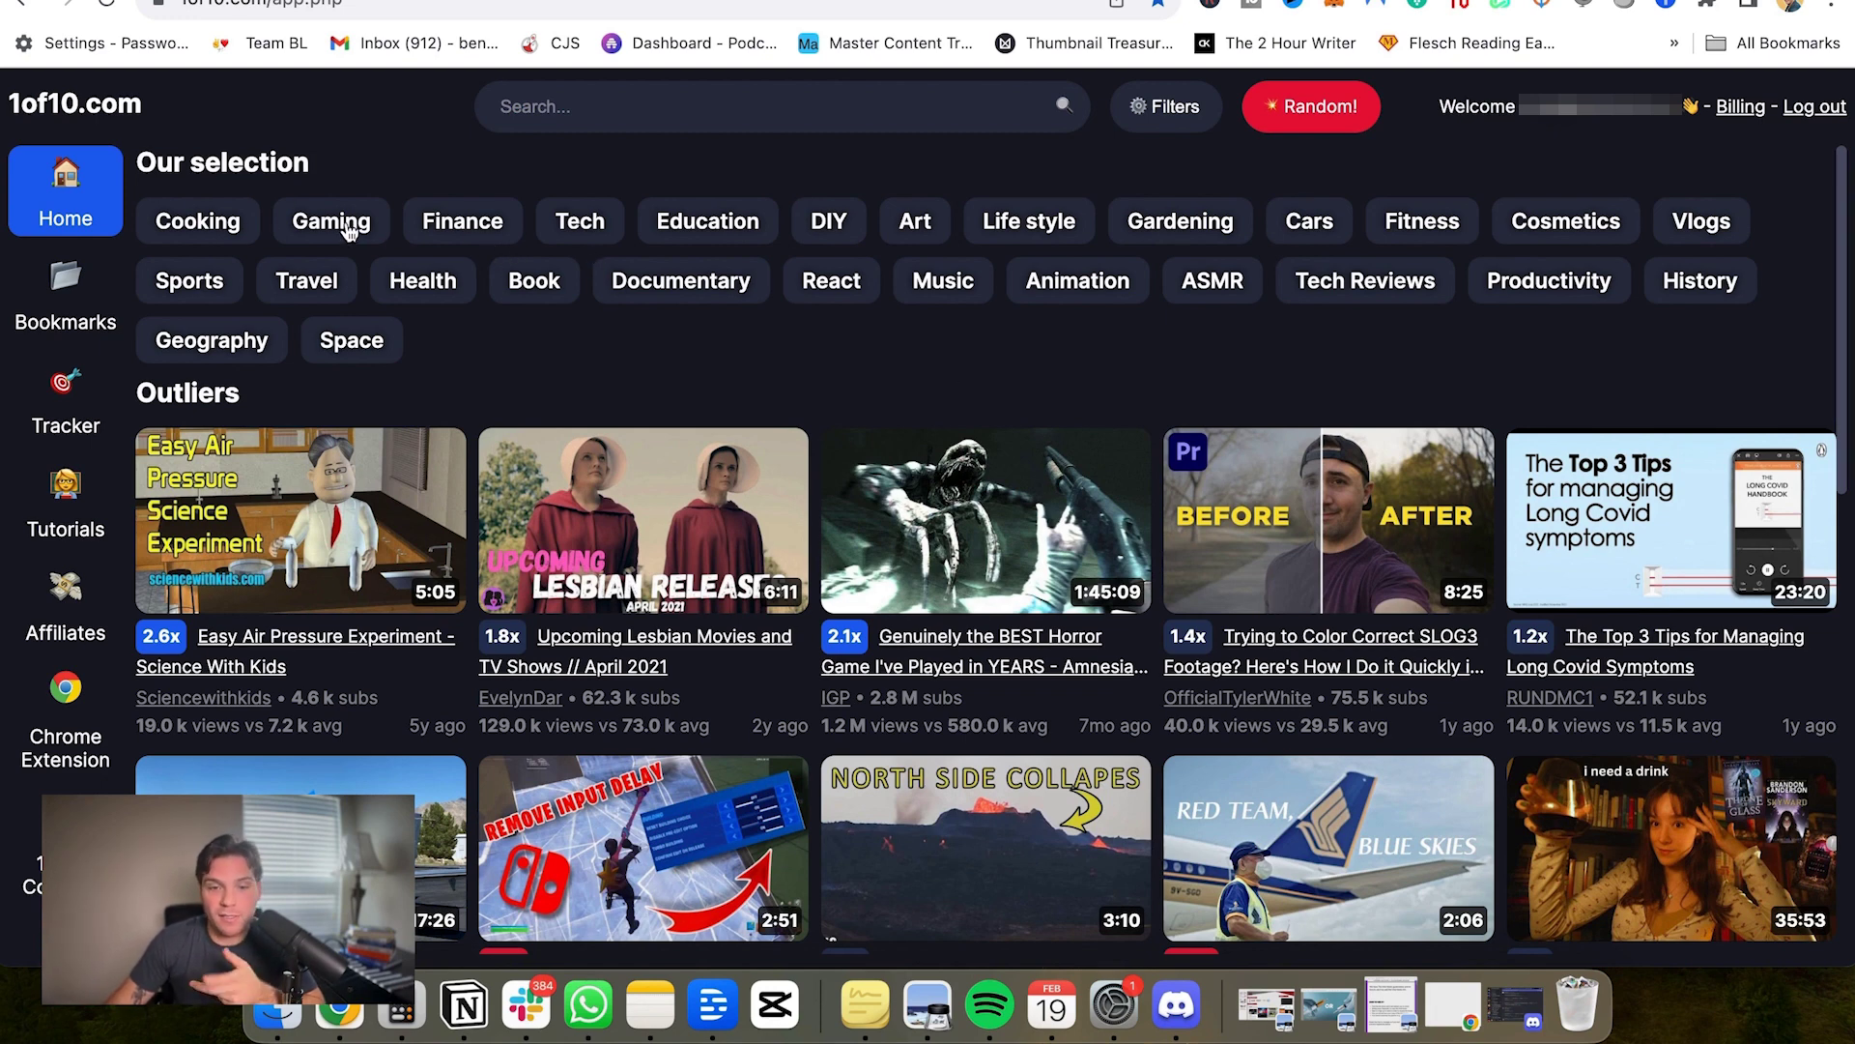
pyautogui.click(475, 228)
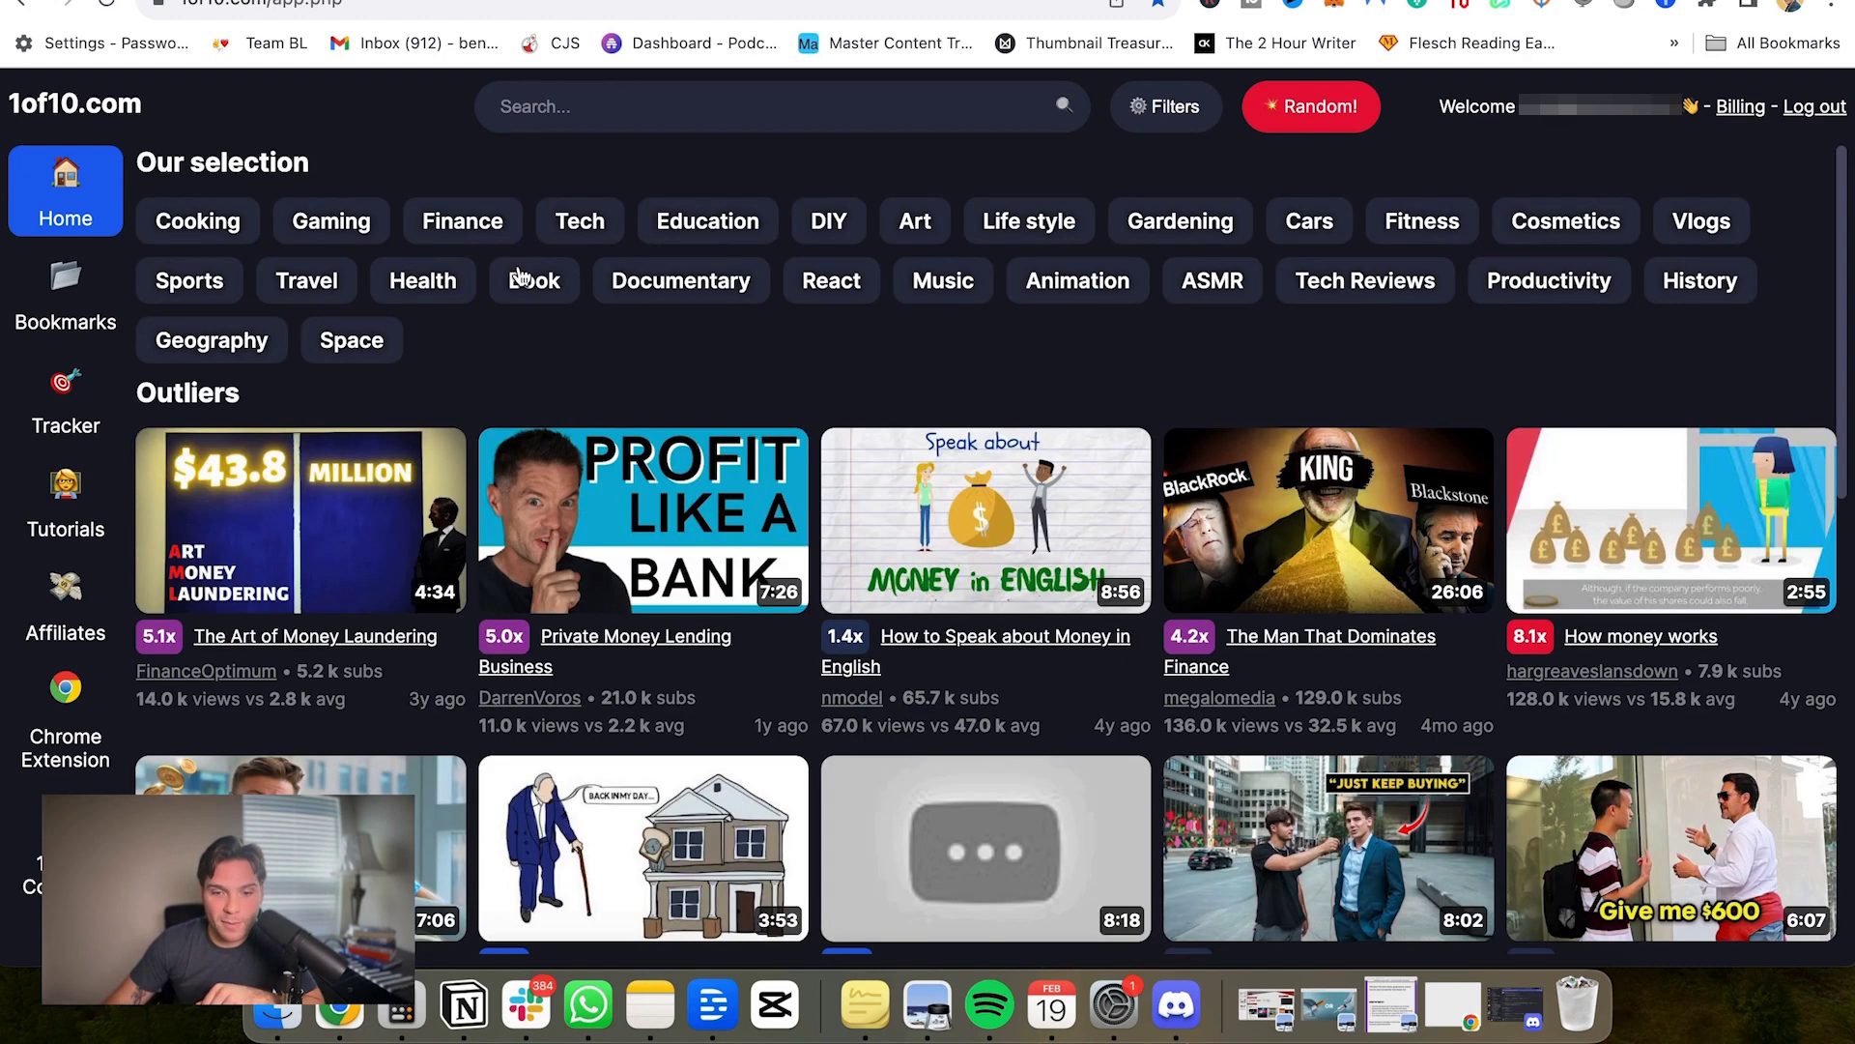
pyautogui.moveTo(1083, 472)
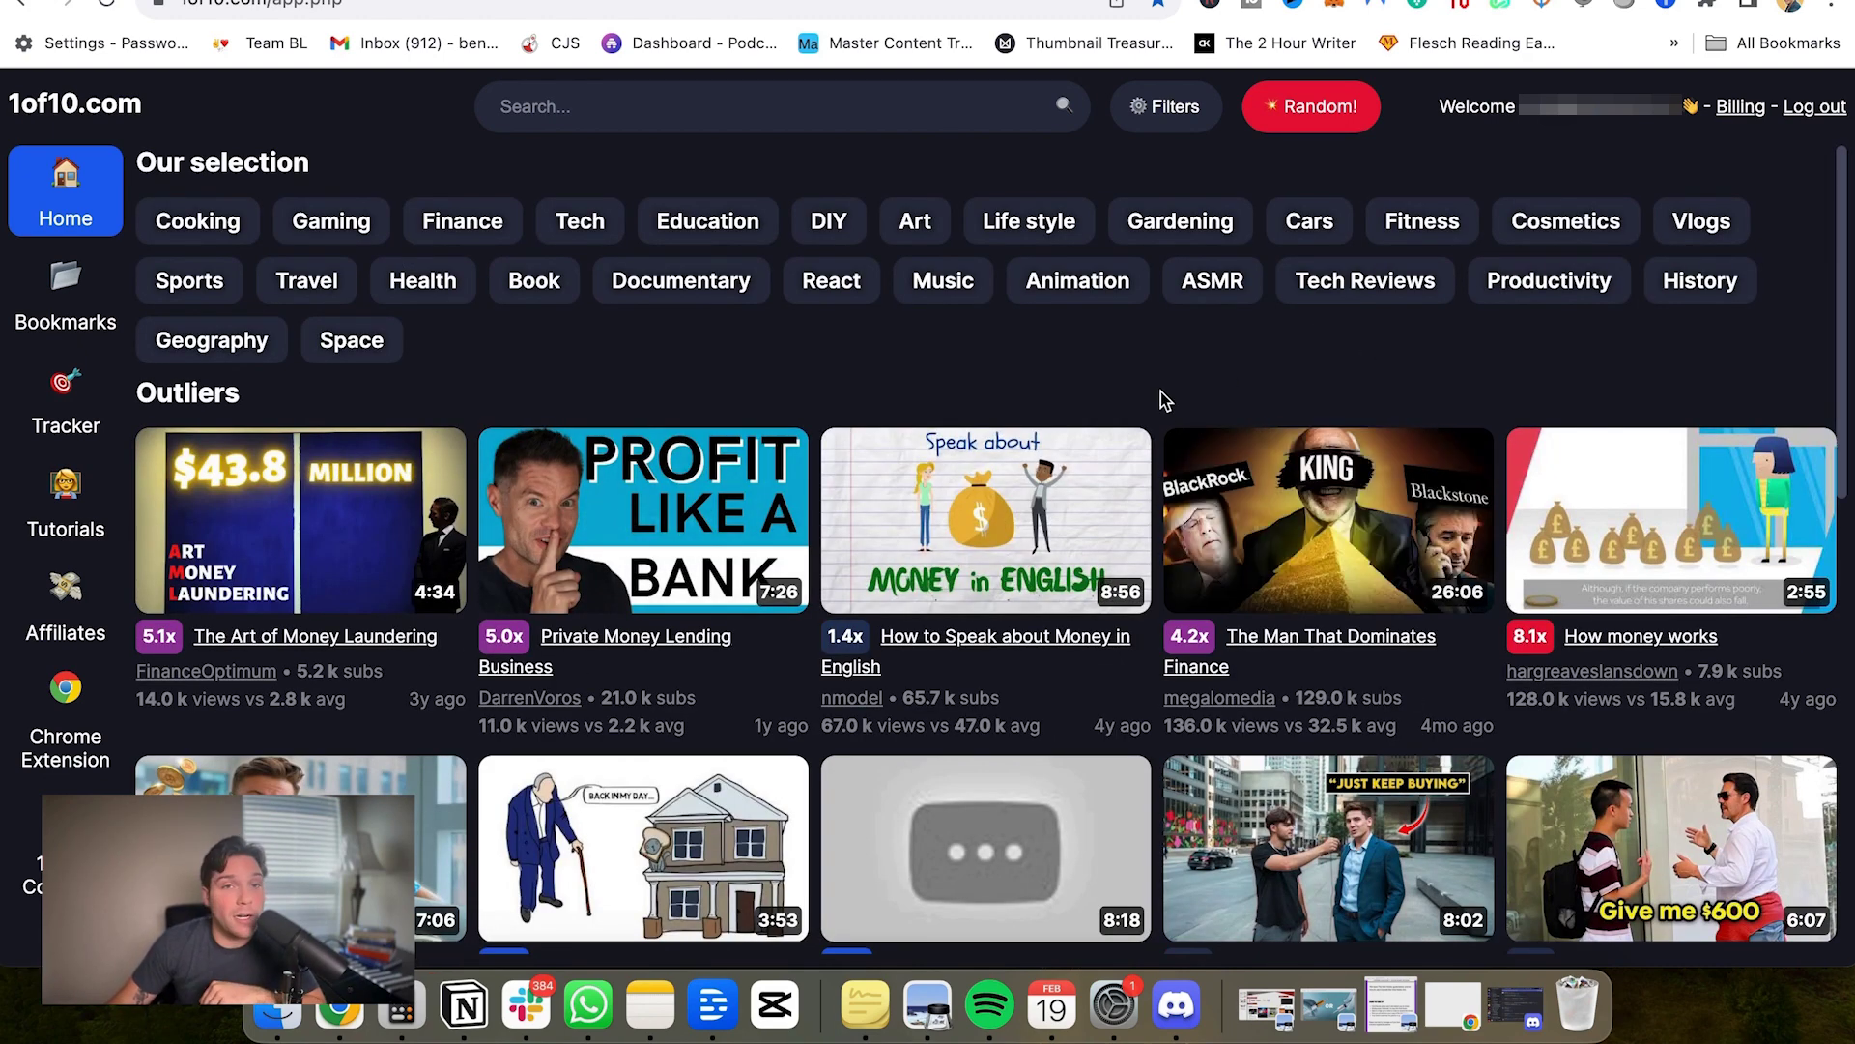
pyautogui.scroll(-2, 1166, 400)
pyautogui.scroll(2, 1208, 435)
pyautogui.moveTo(1256, 462)
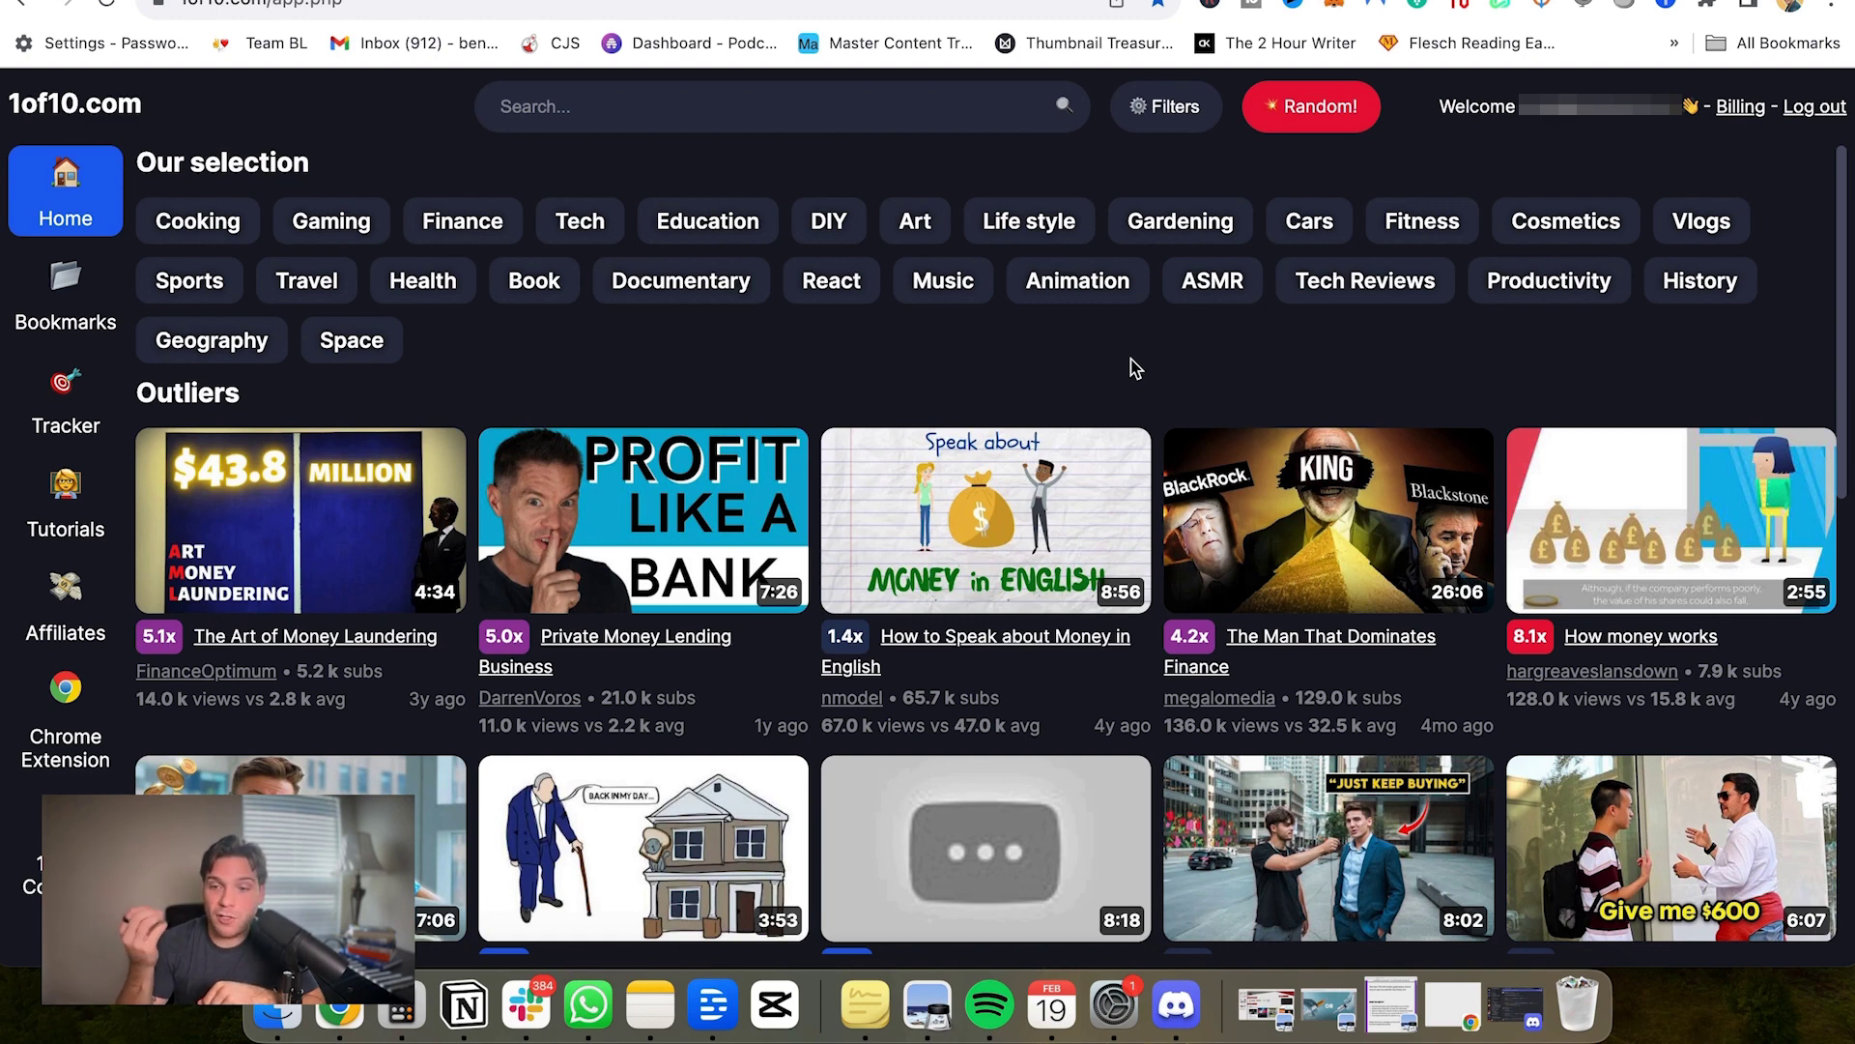
# Step: Filter finance outliers to a 4.0x minimum multiplier and publication in the last 6 months
pyautogui.click(1179, 125)
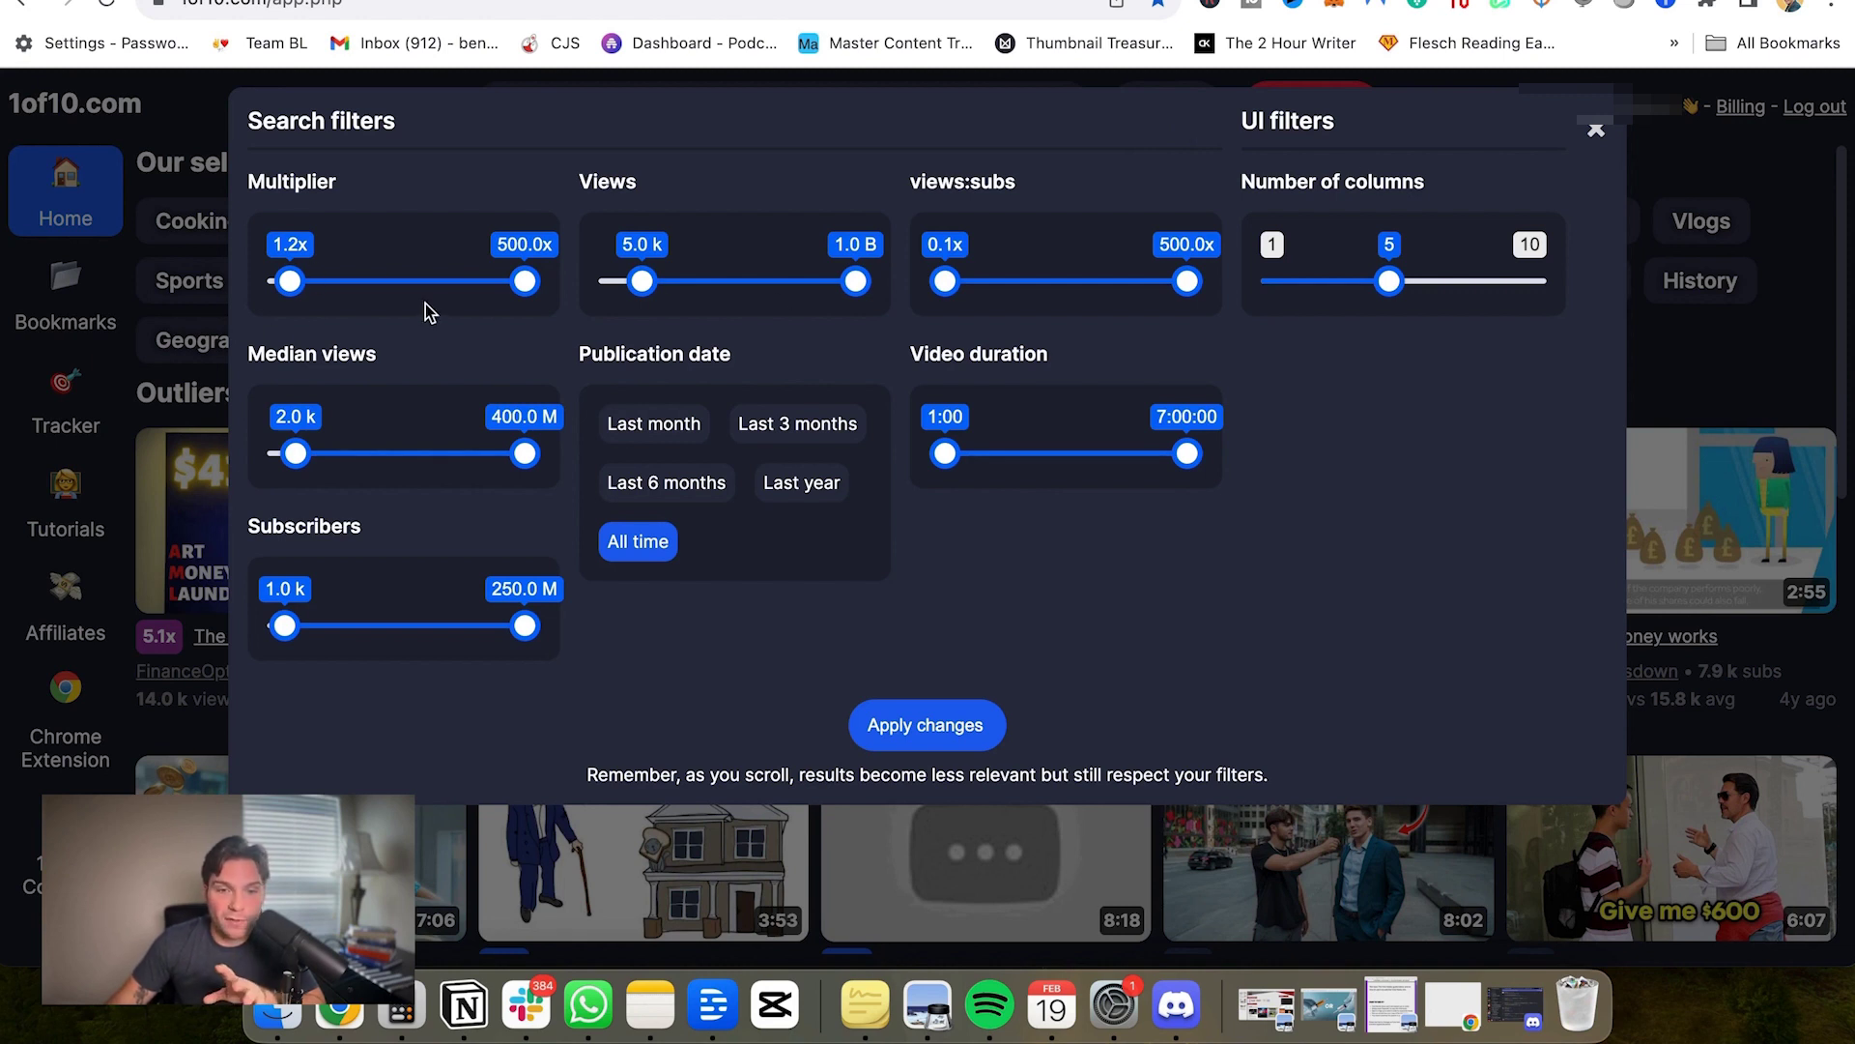
pyautogui.moveTo(290, 282); pyautogui.dragTo(338, 285)
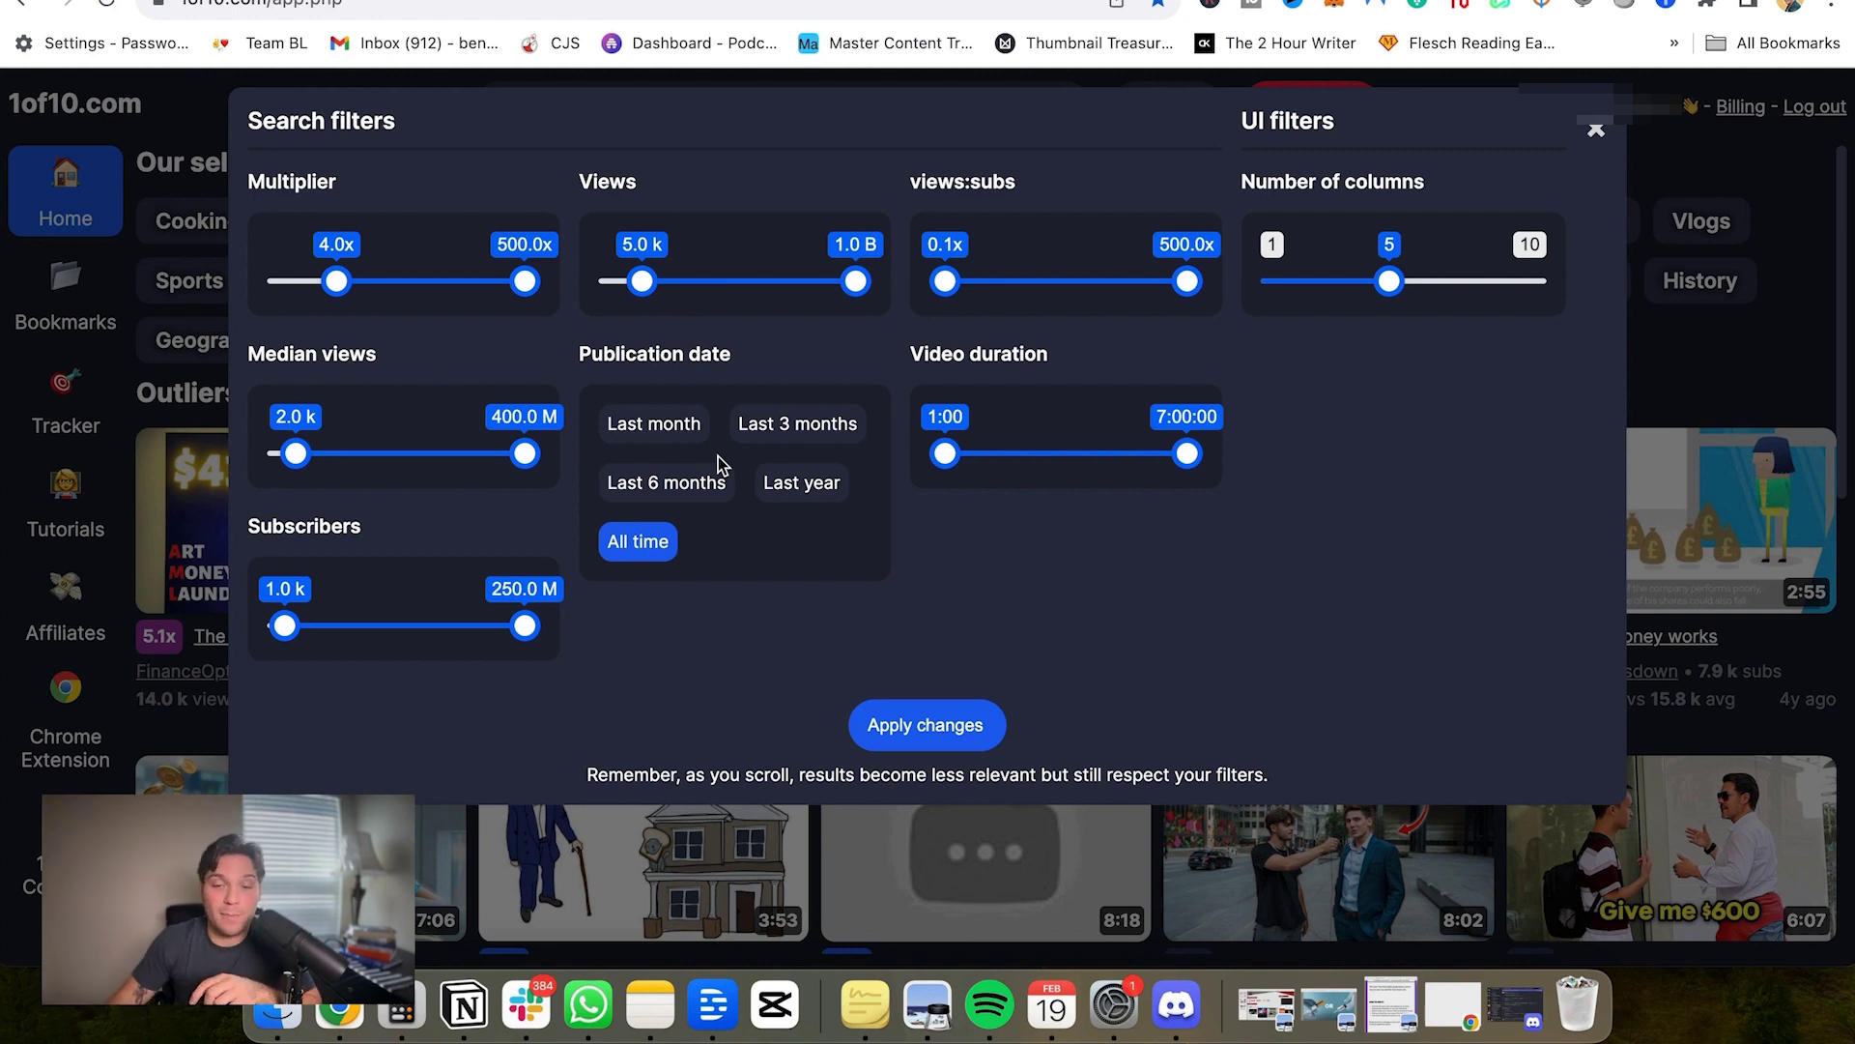
pyautogui.click(665, 486)
pyautogui.click(824, 489)
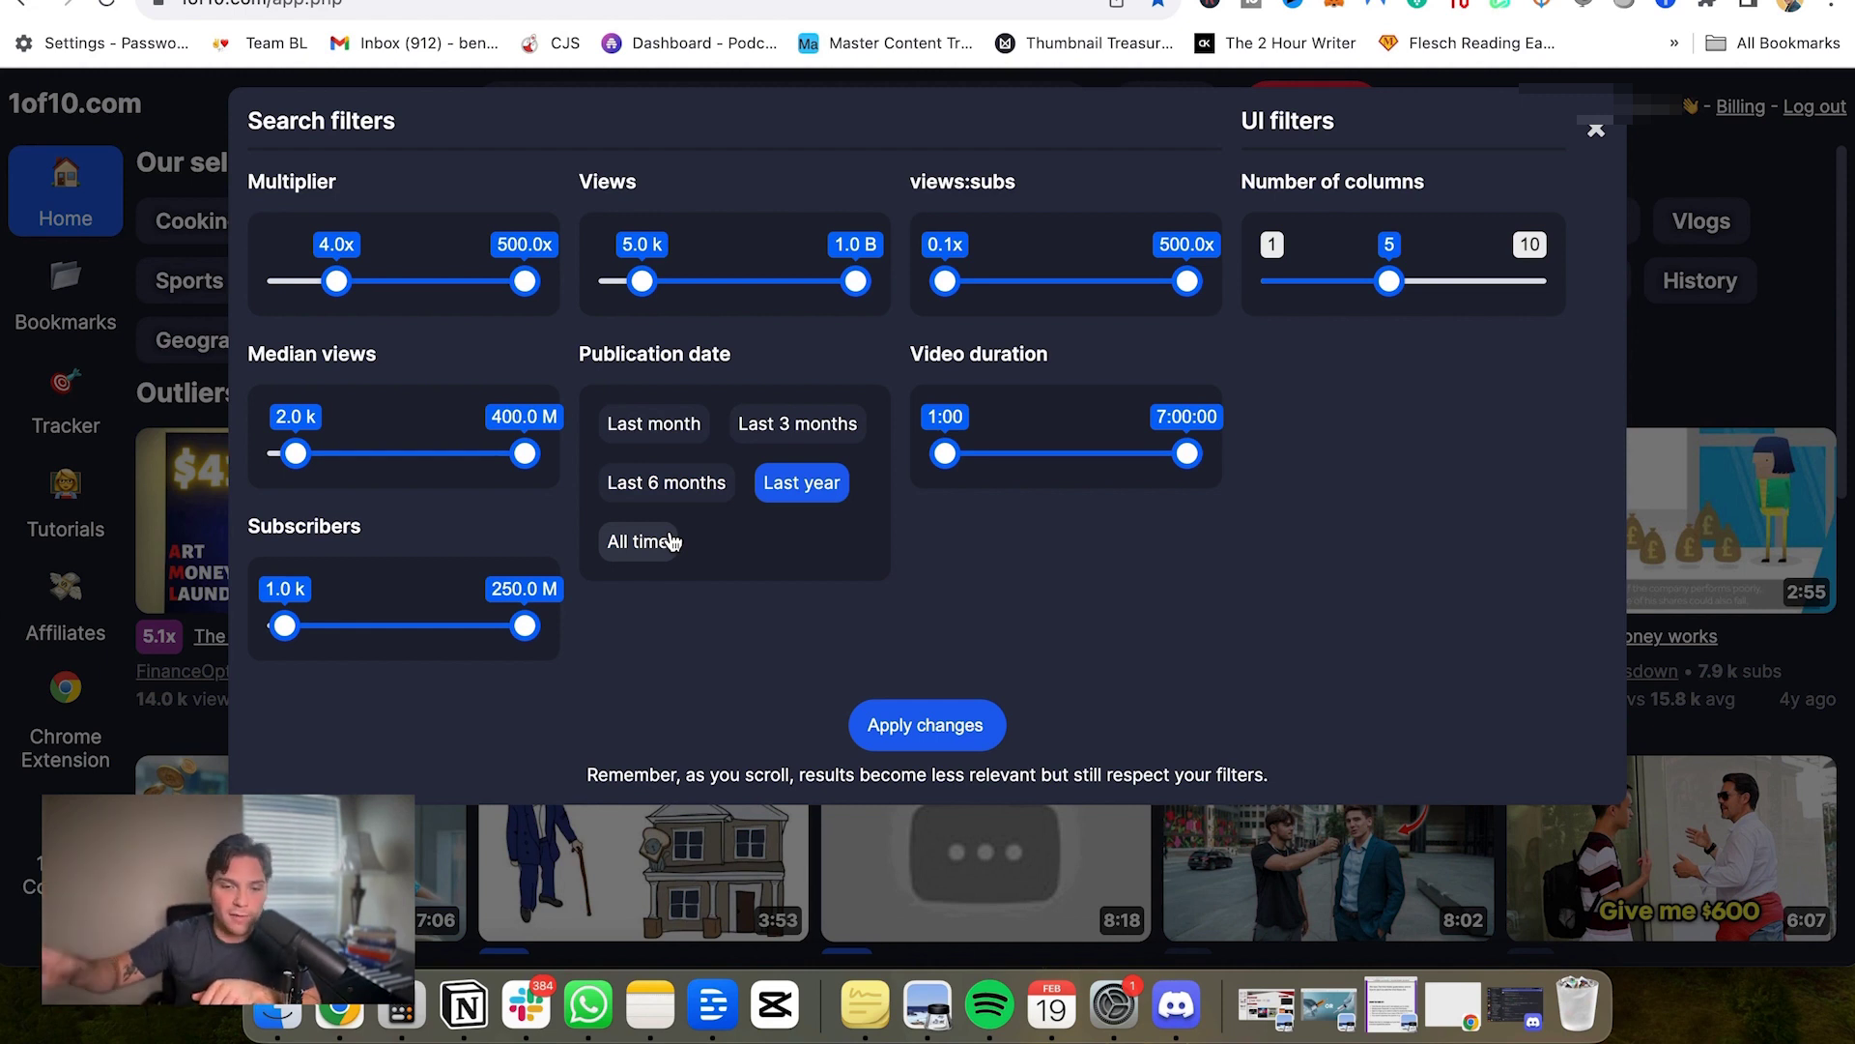
pyautogui.click(833, 474)
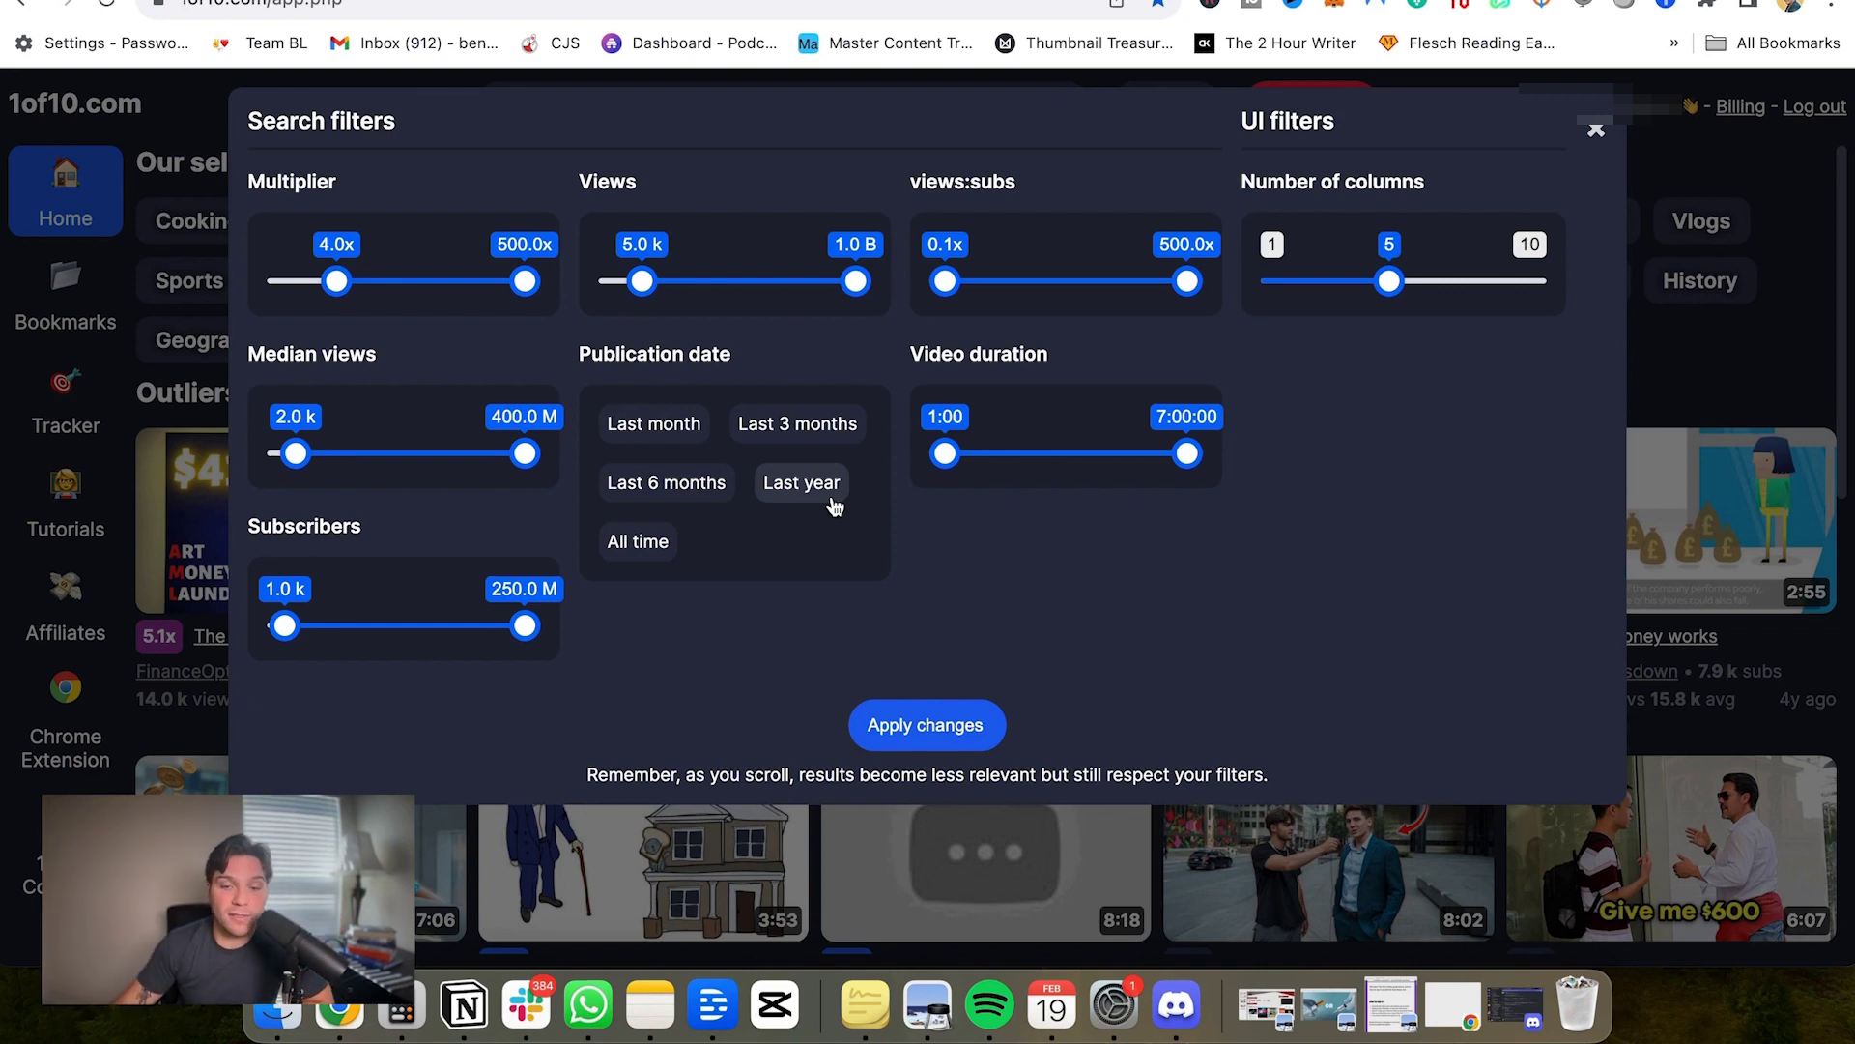
pyautogui.click(829, 502)
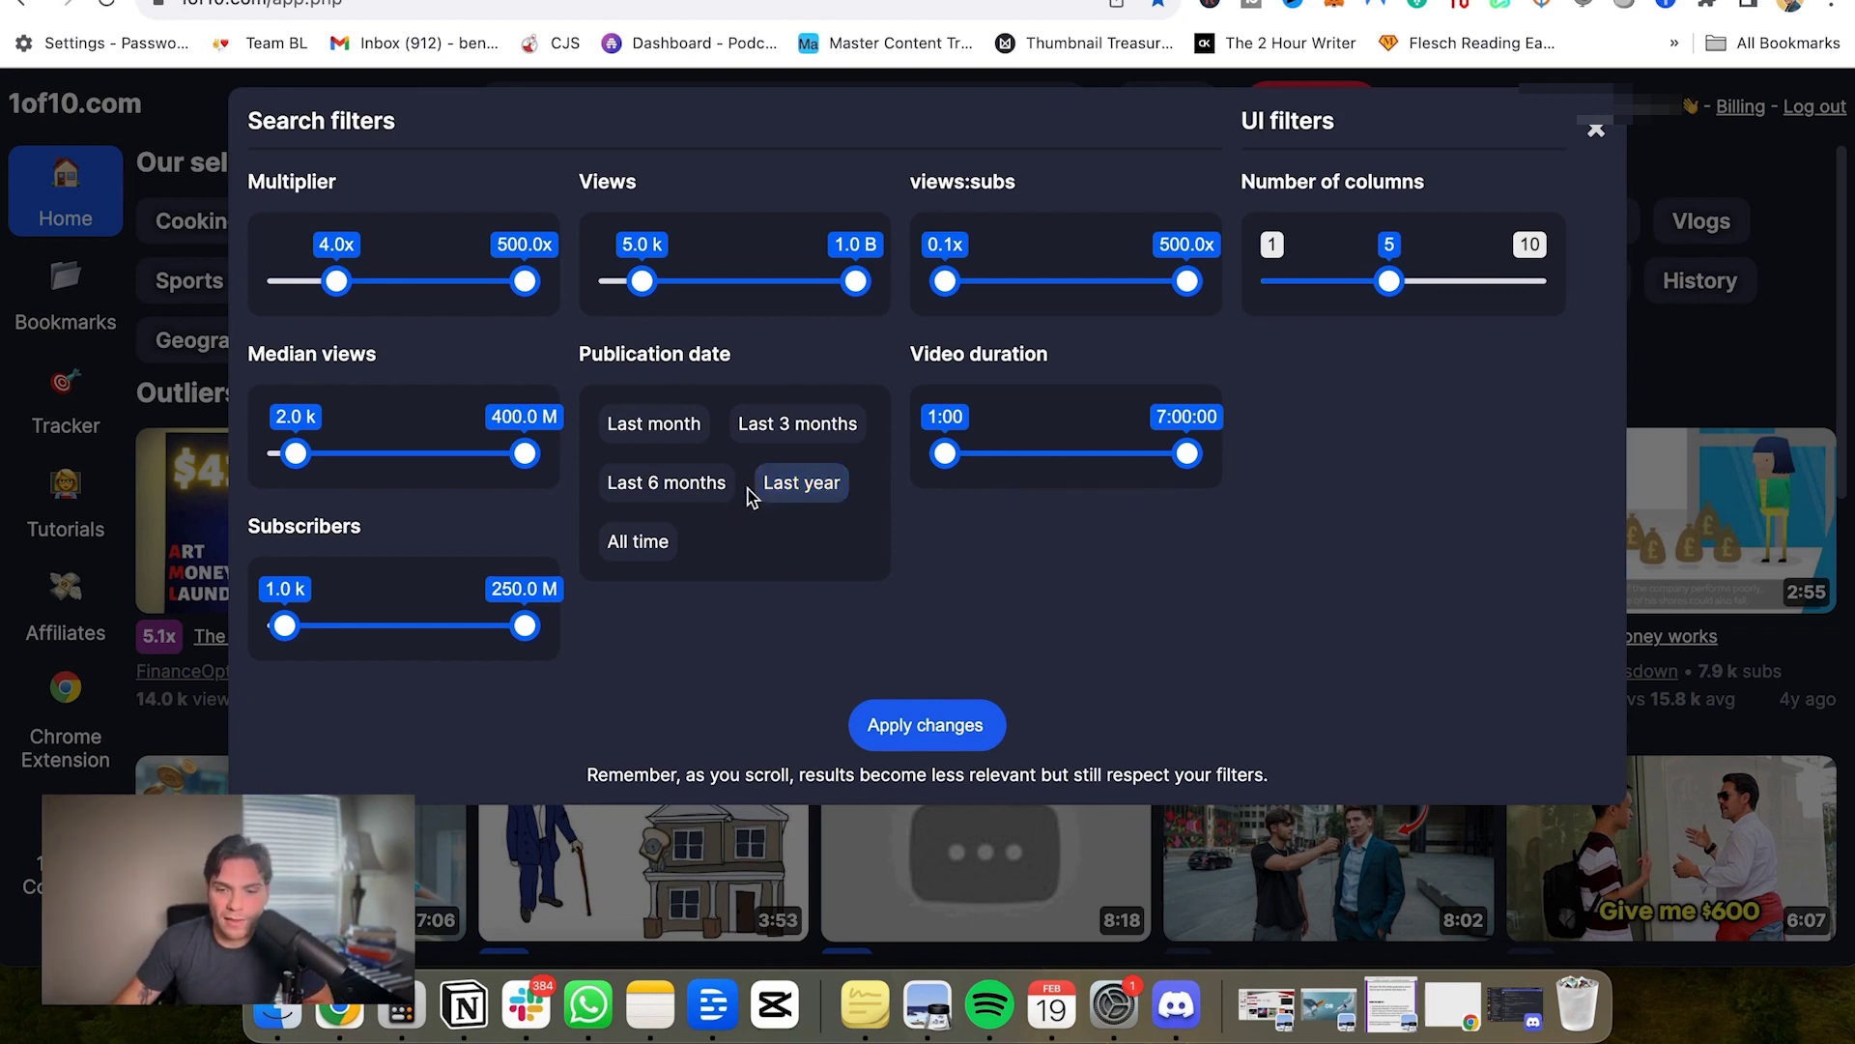
pyautogui.click(701, 488)
pyautogui.click(923, 727)
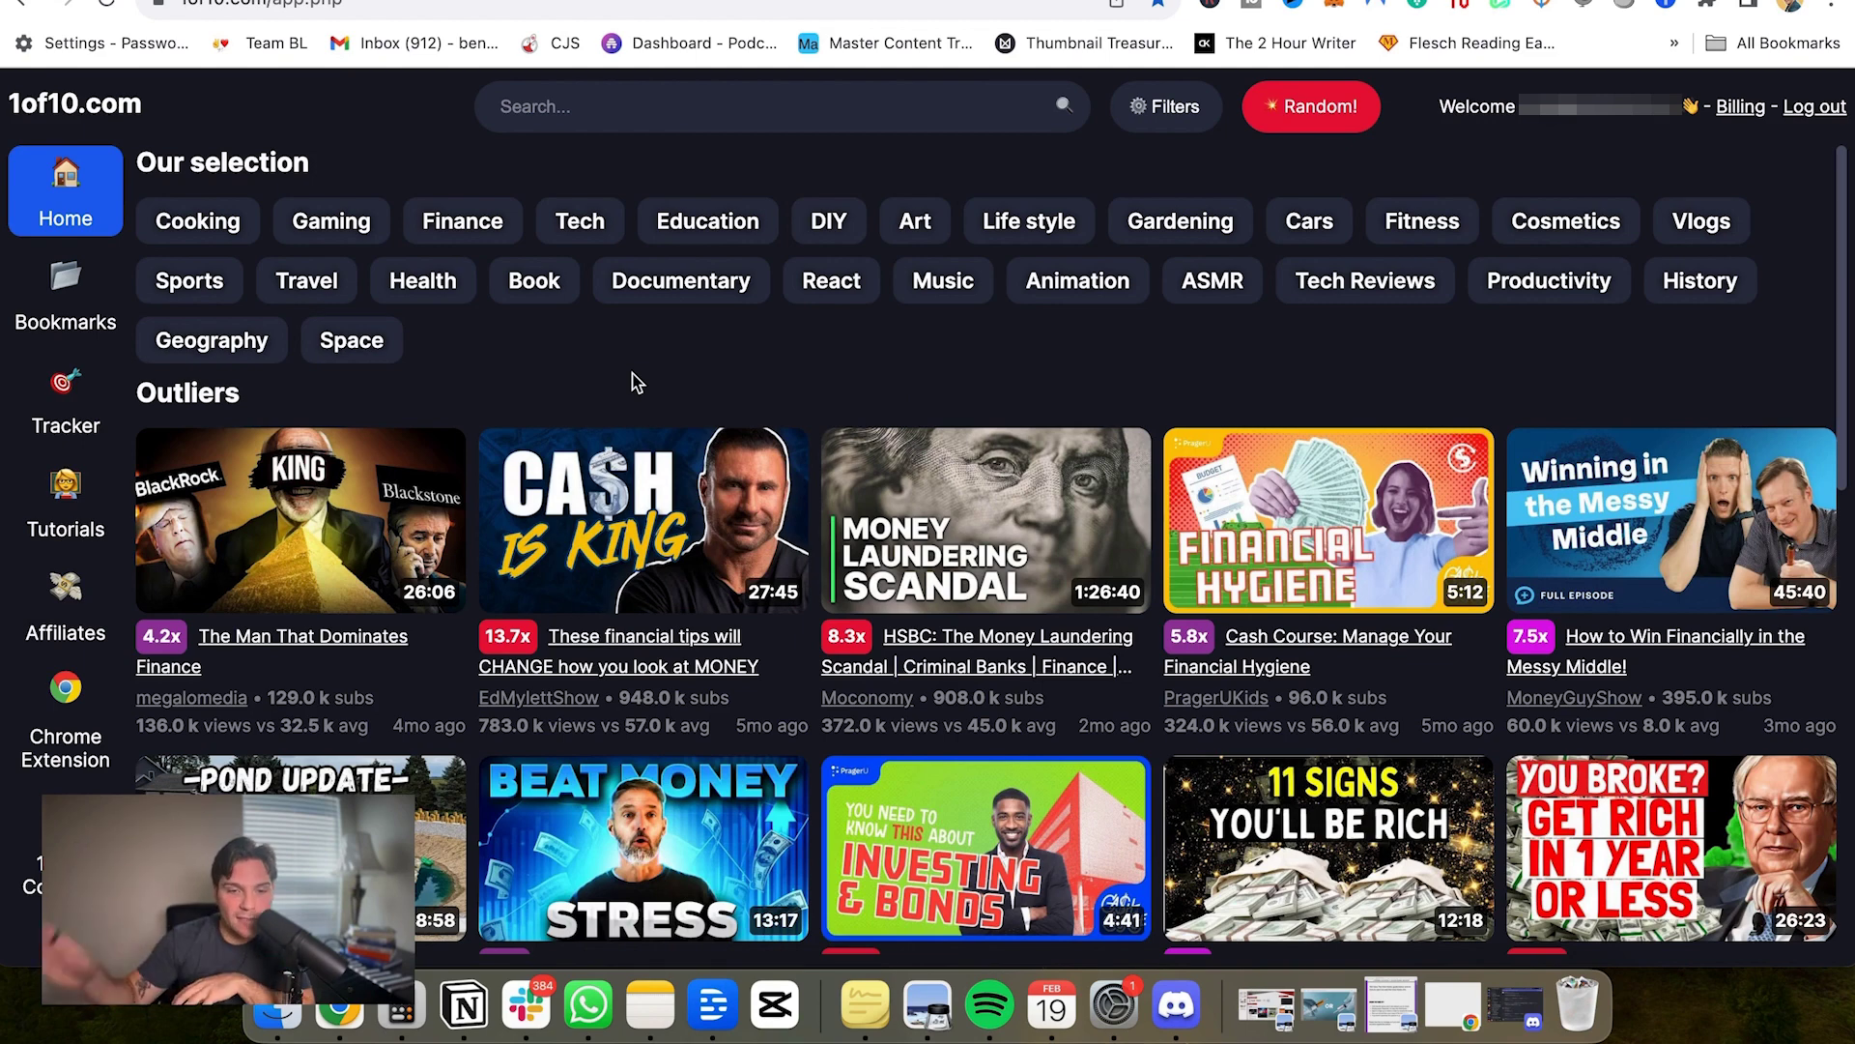
pyautogui.click(480, 242)
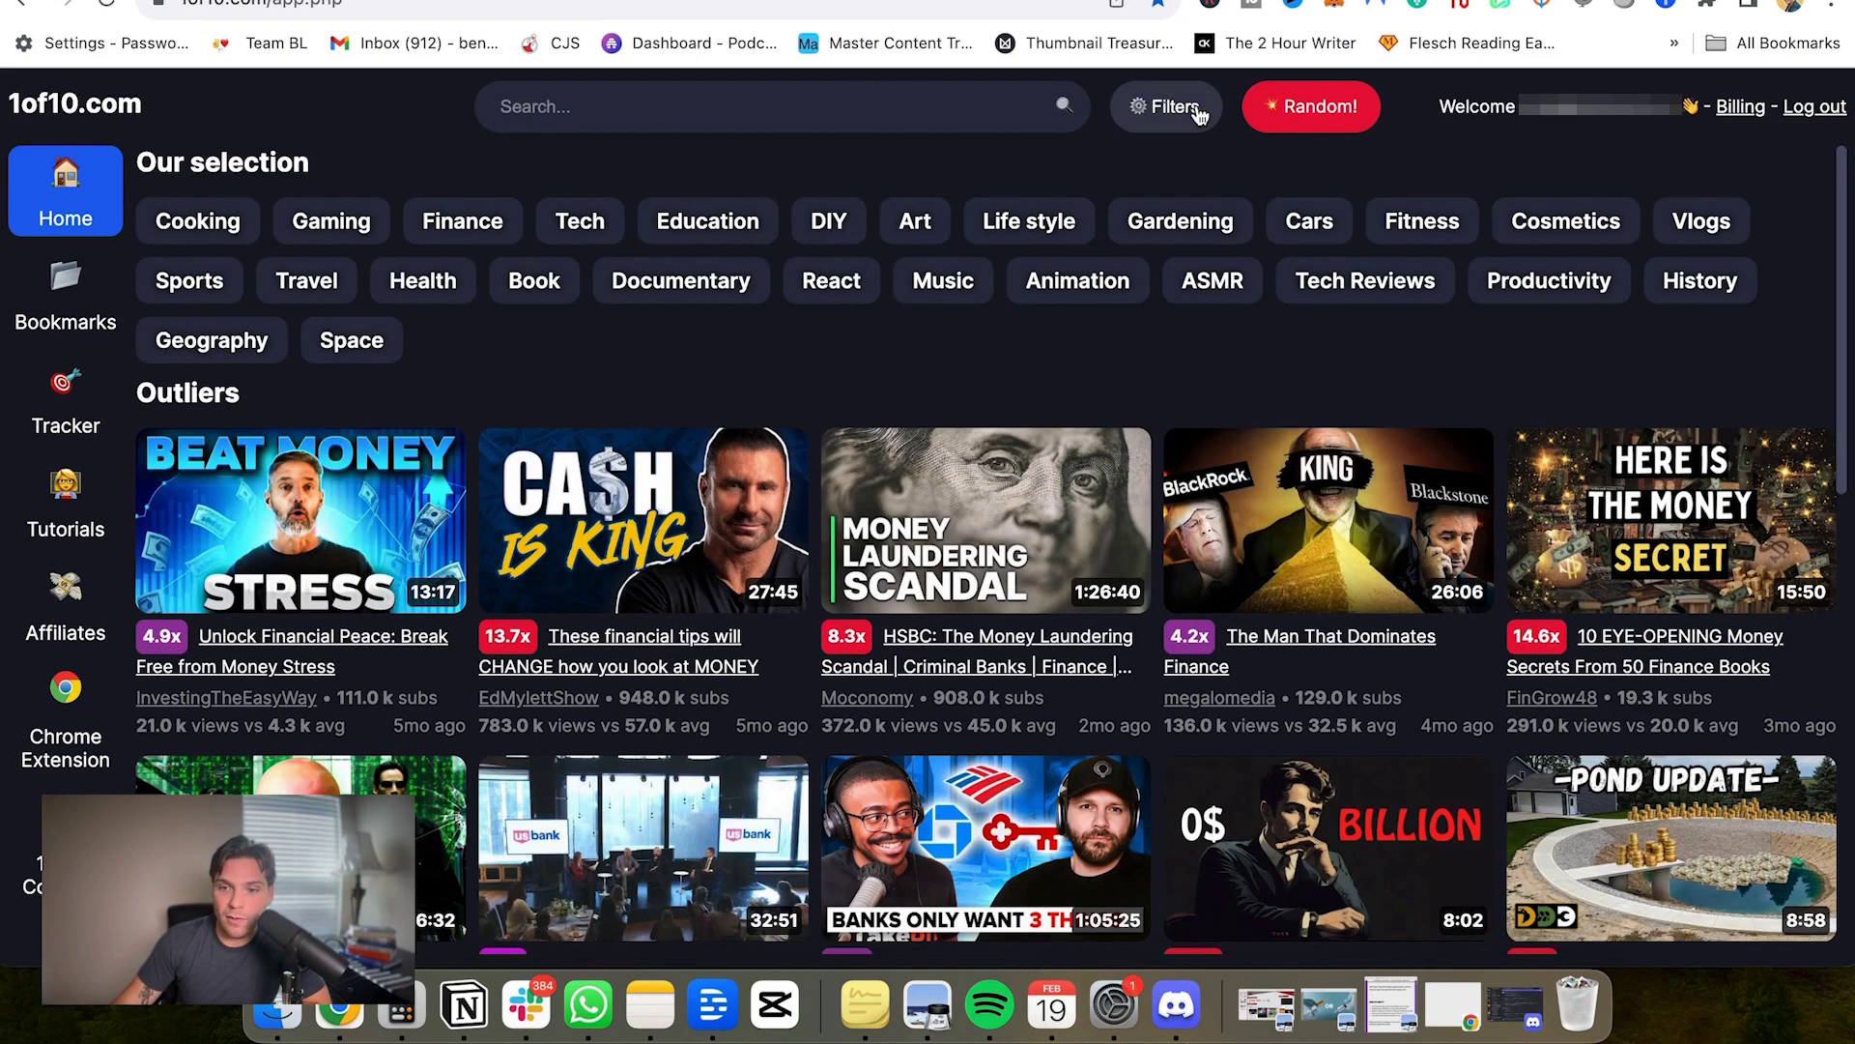
pyautogui.click(1184, 109)
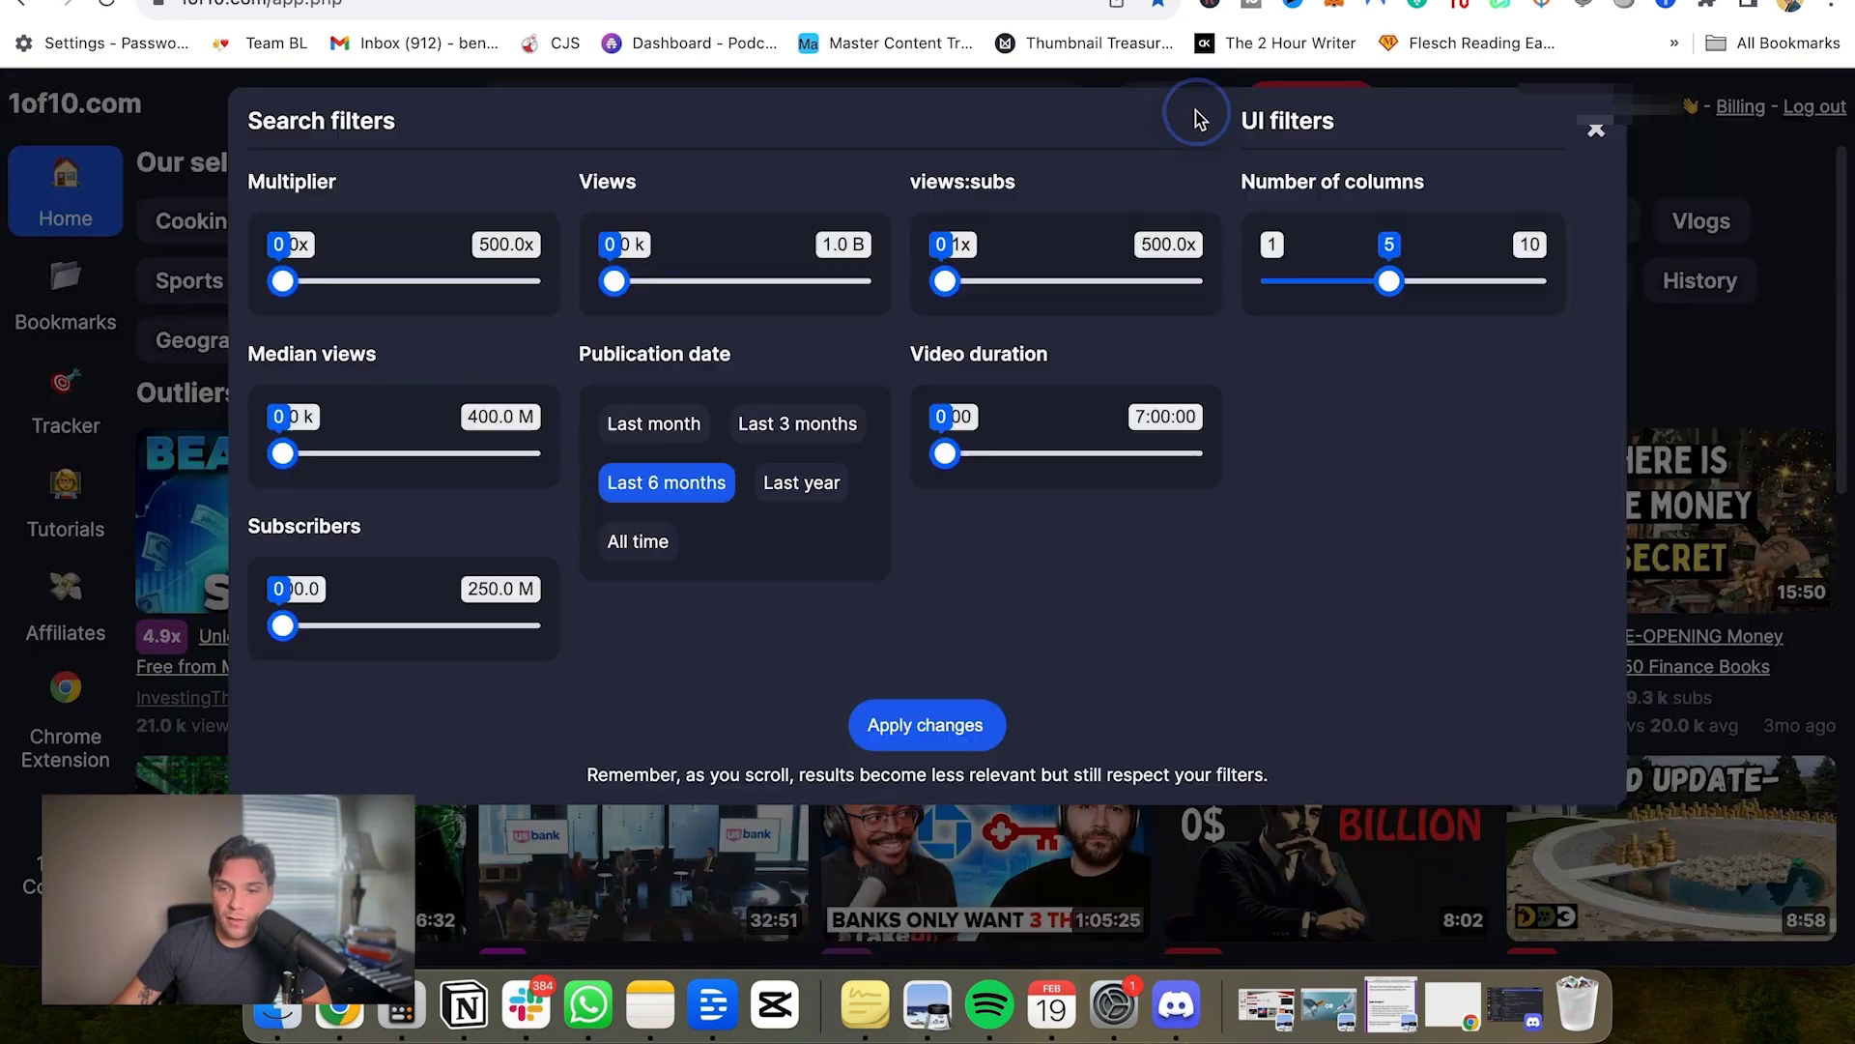
pyautogui.click(1596, 130)
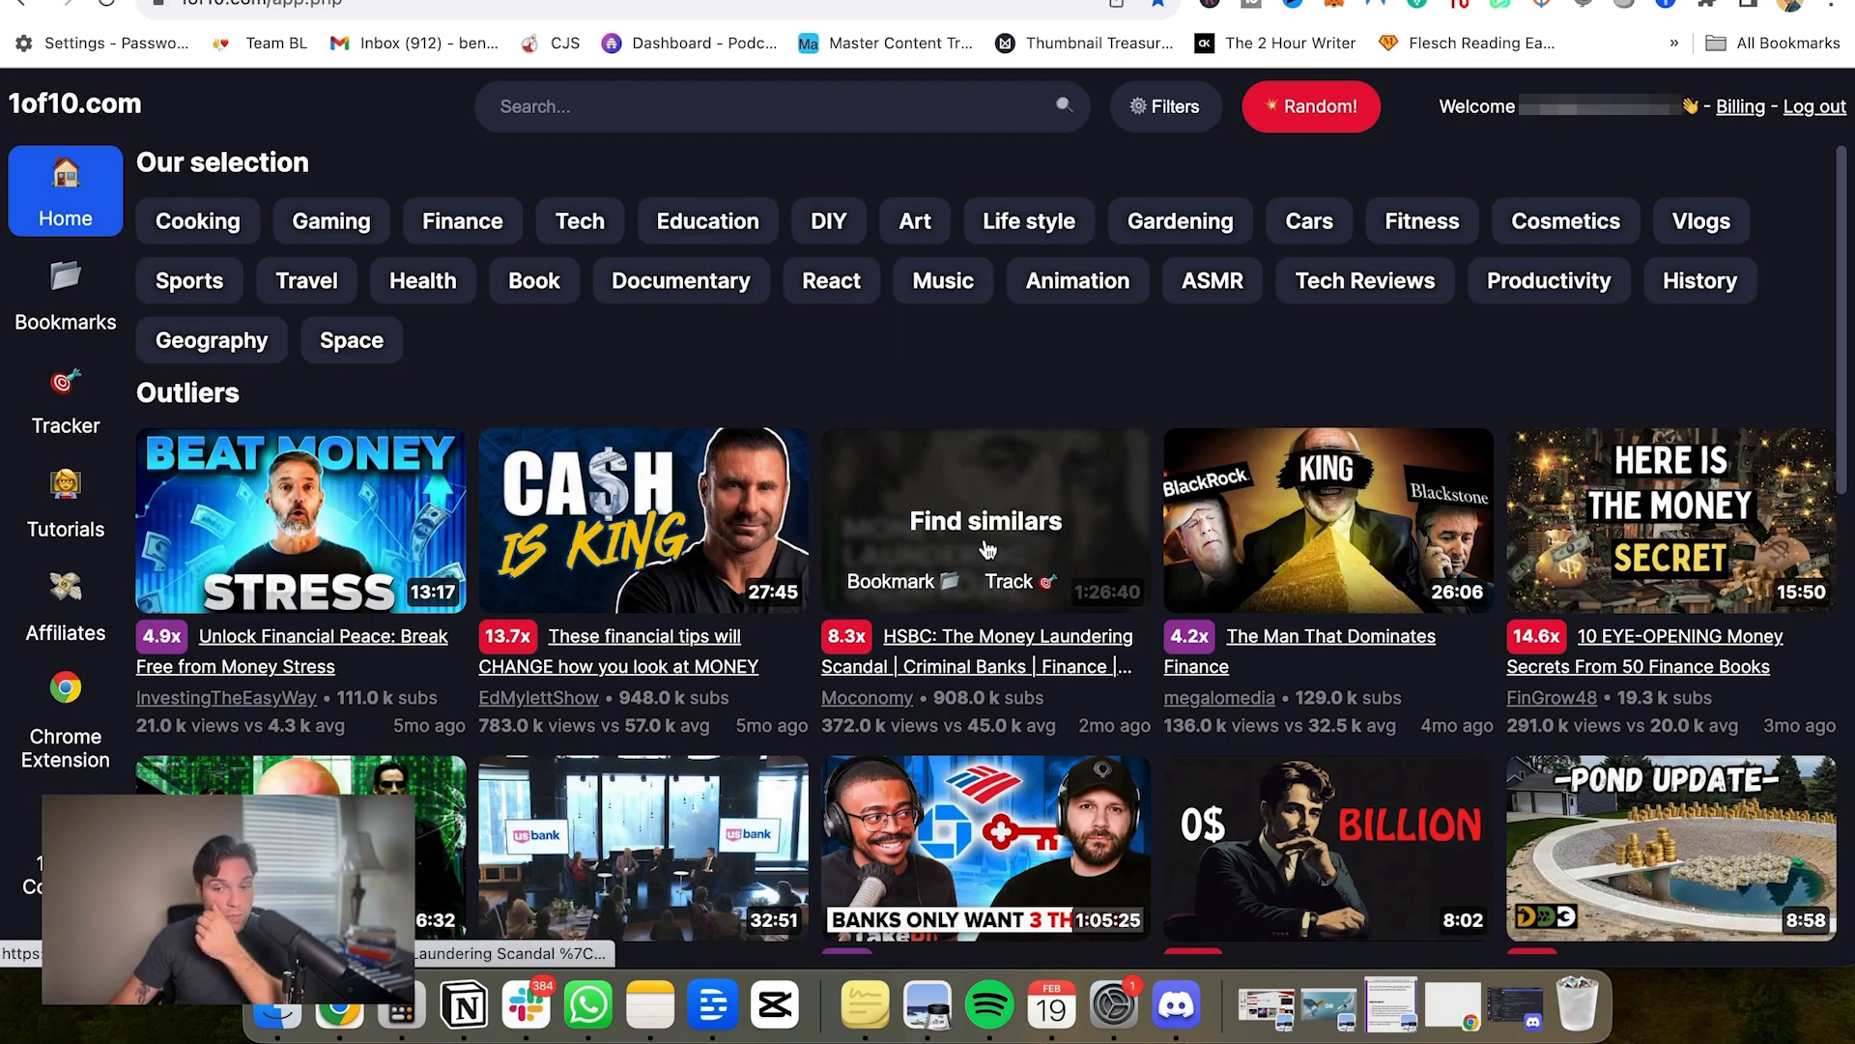
pyautogui.scroll(-1, 822, 363)
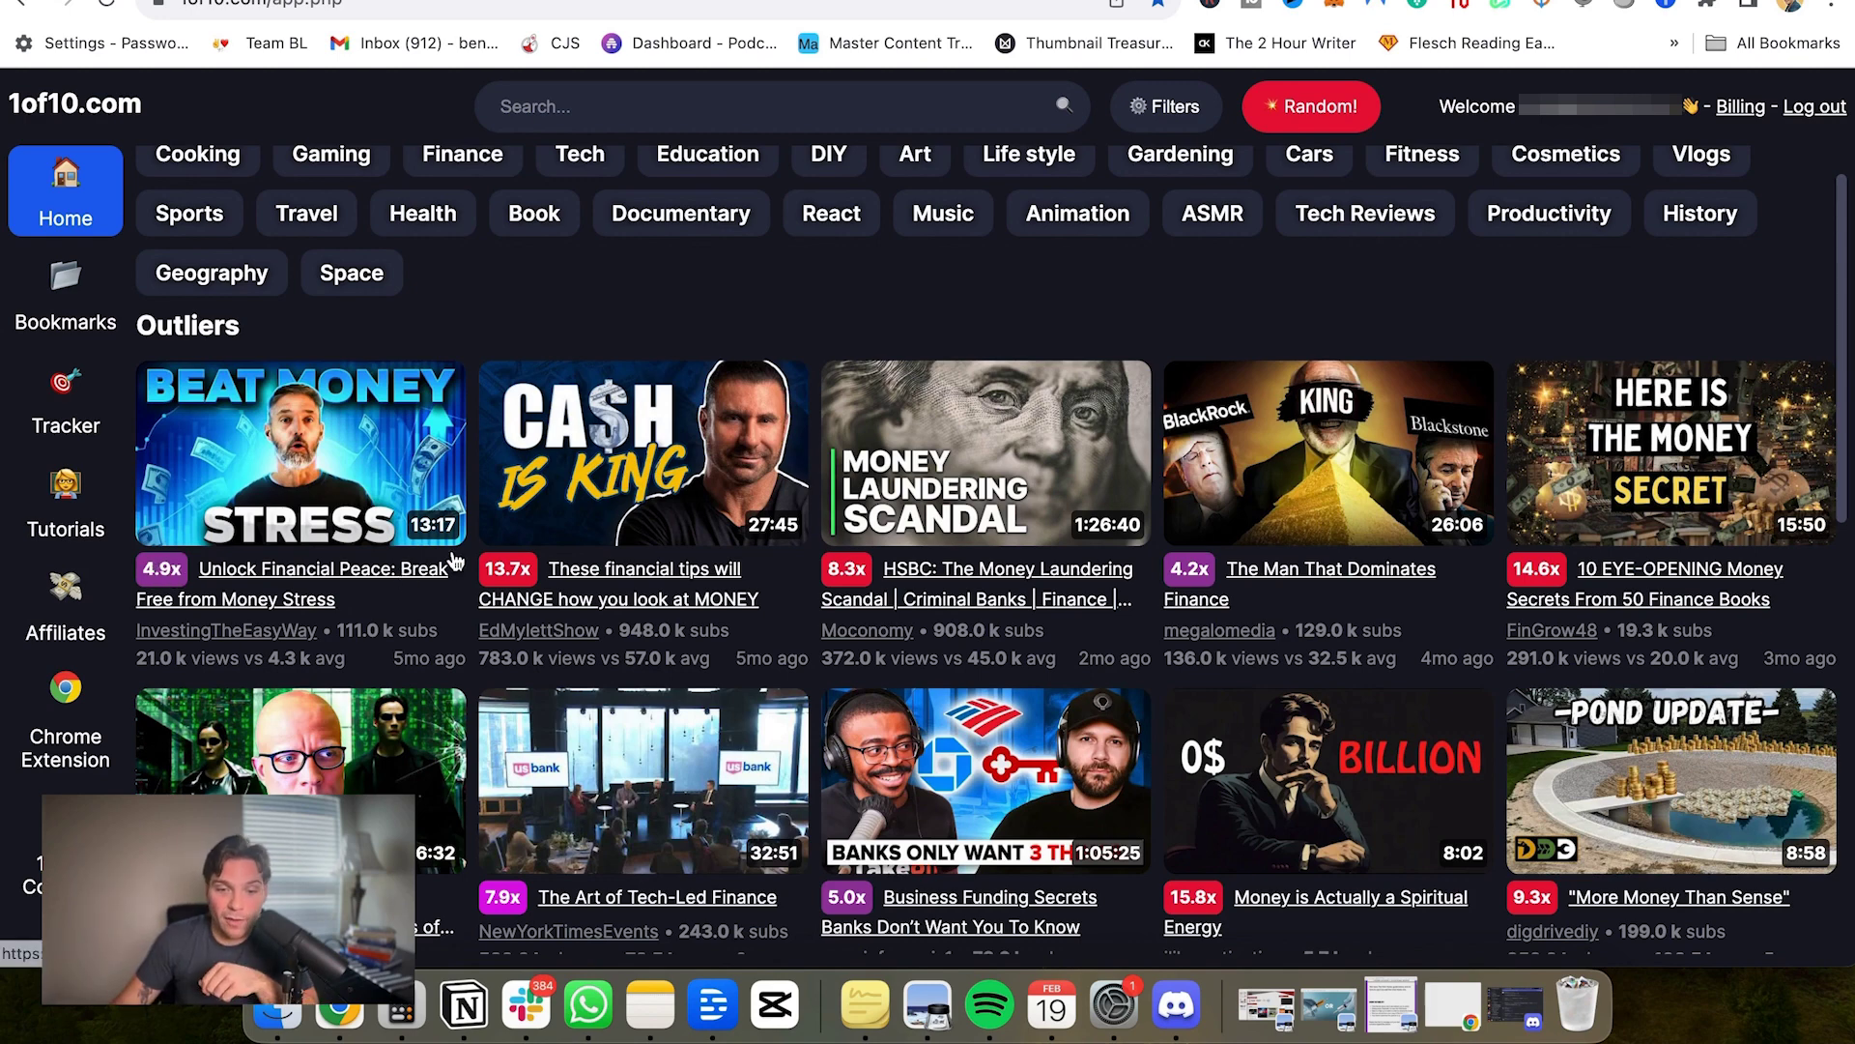
pyautogui.scroll(-1, 1502, 538)
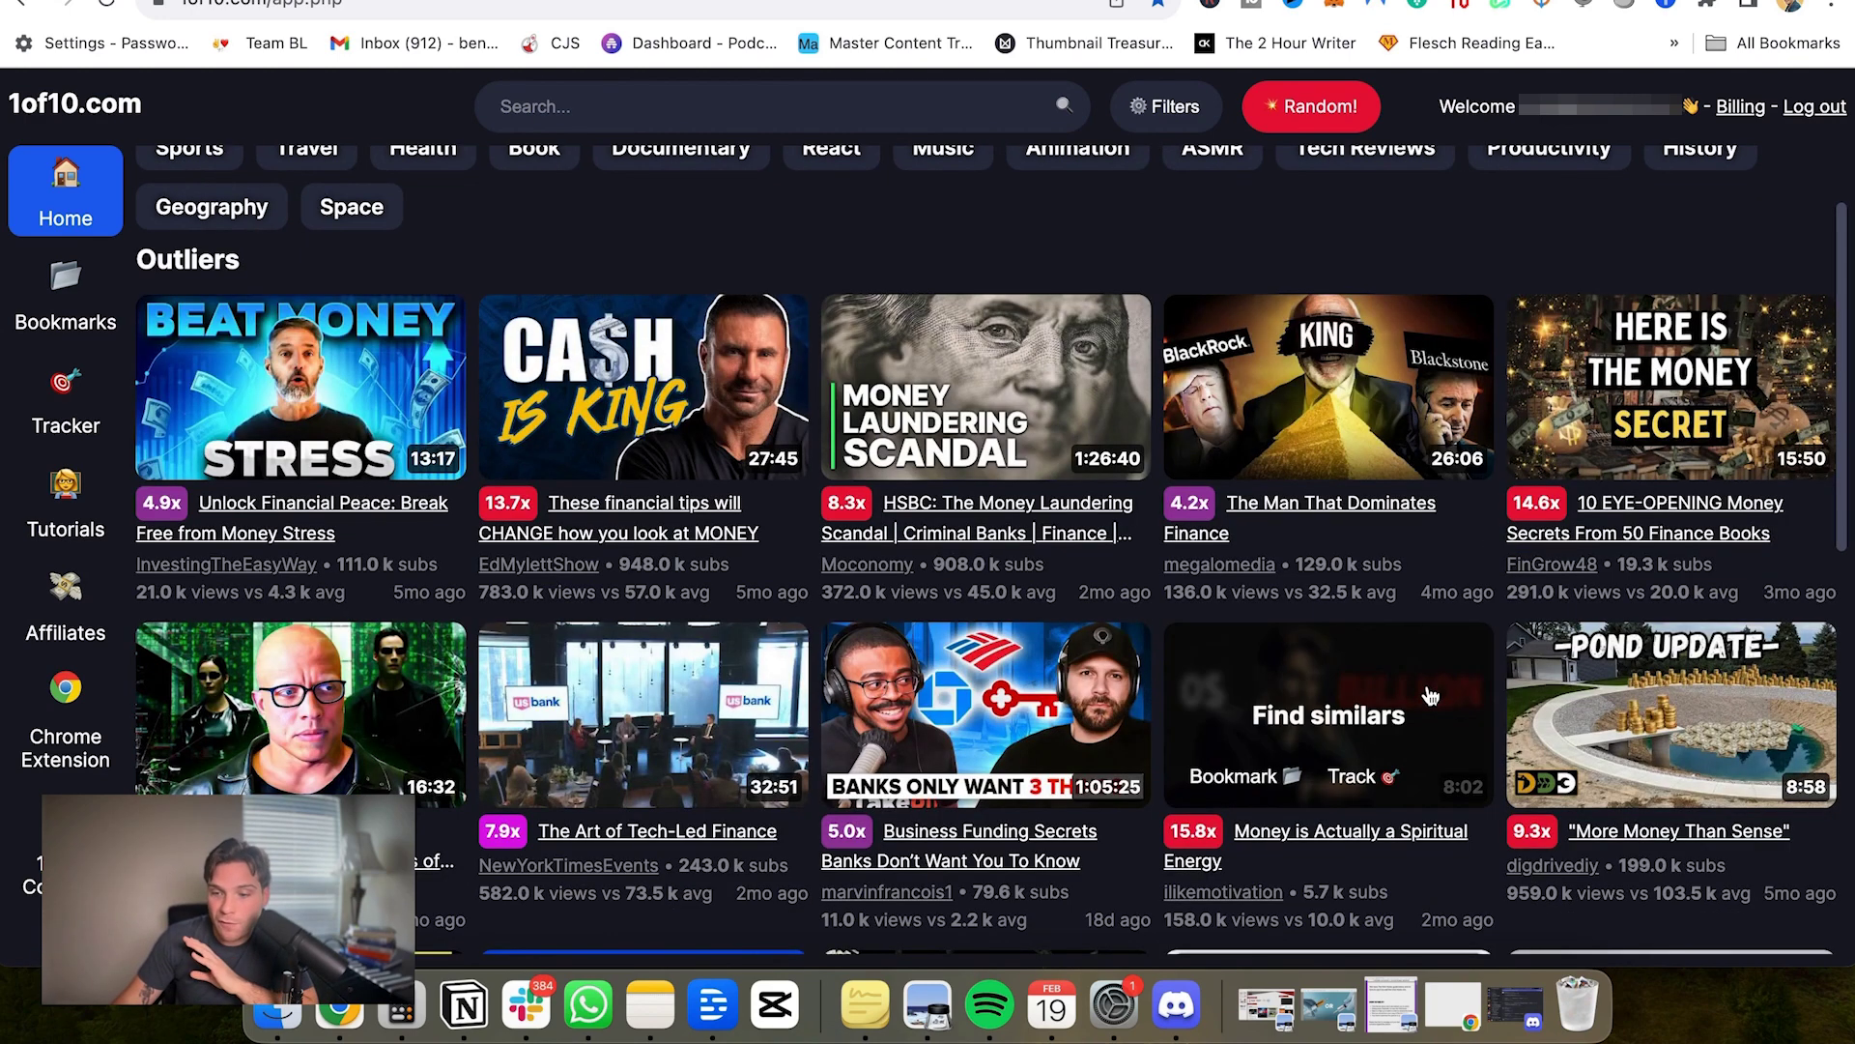
pyautogui.scroll(-2, 1234, 713)
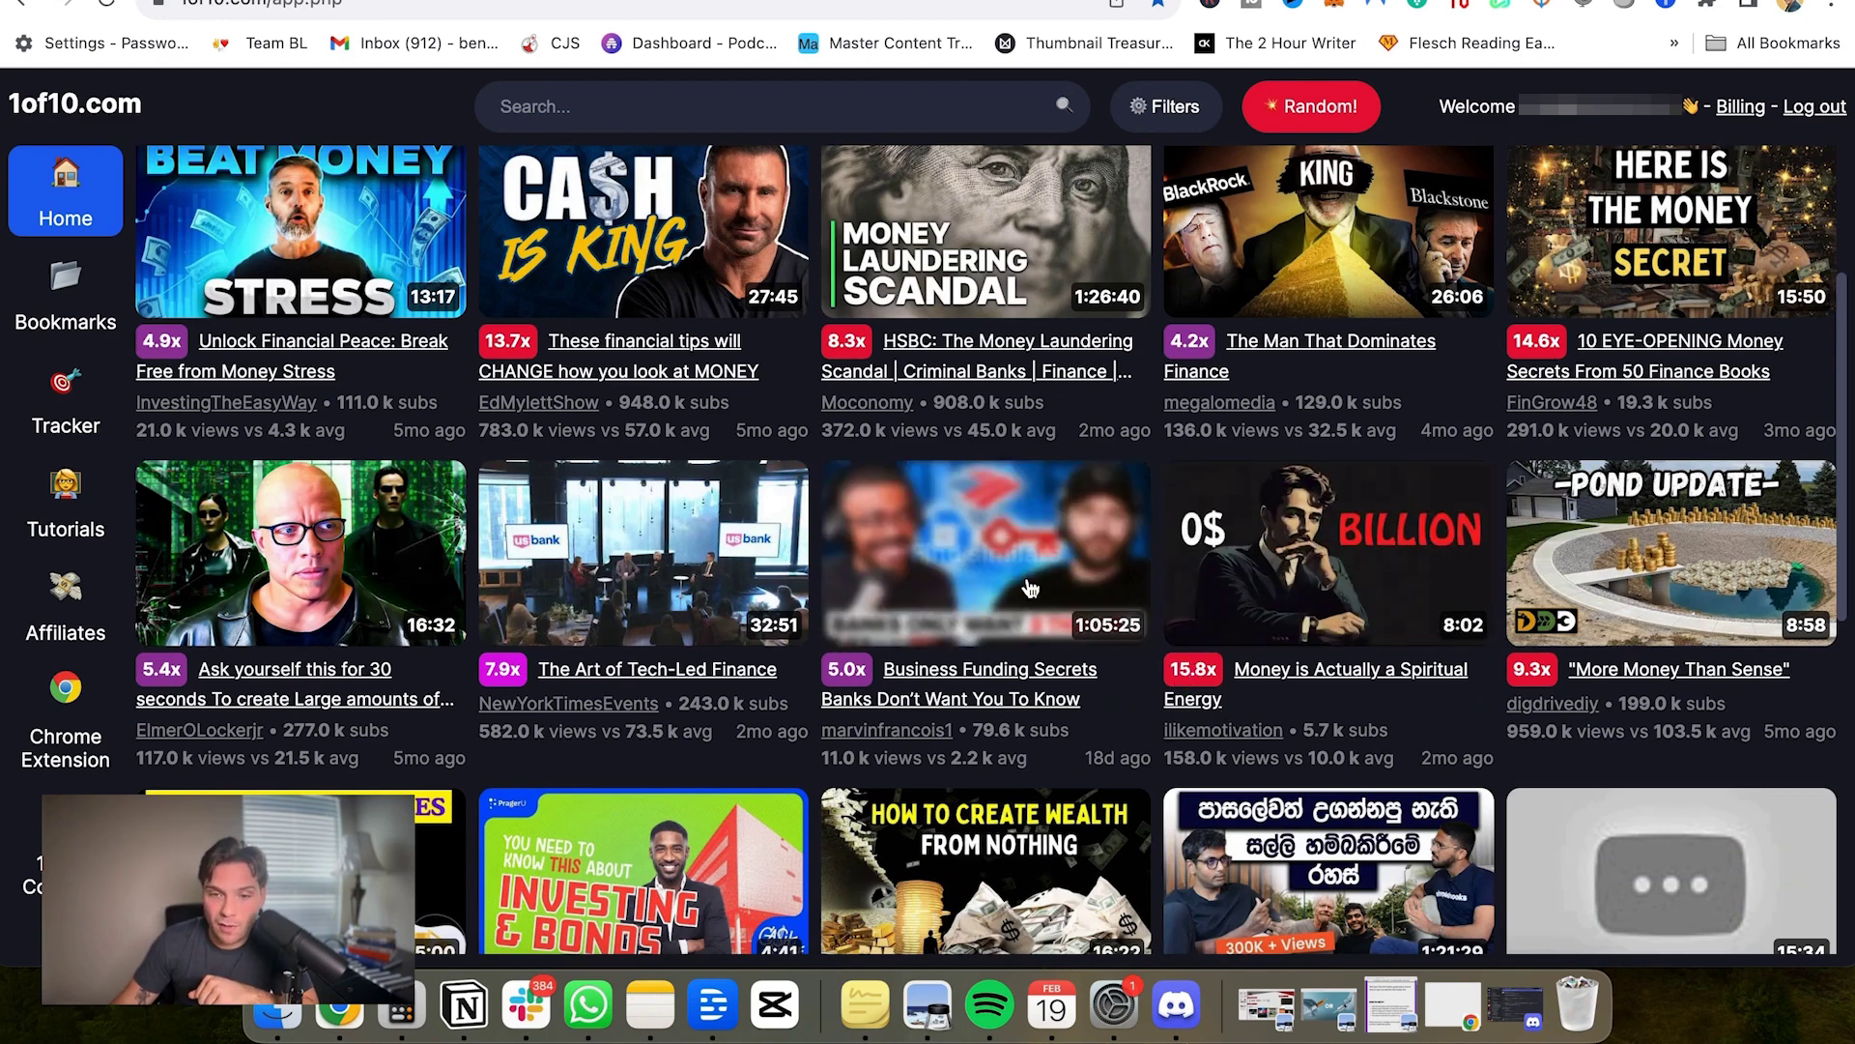
pyautogui.scroll(4, 1169, 676)
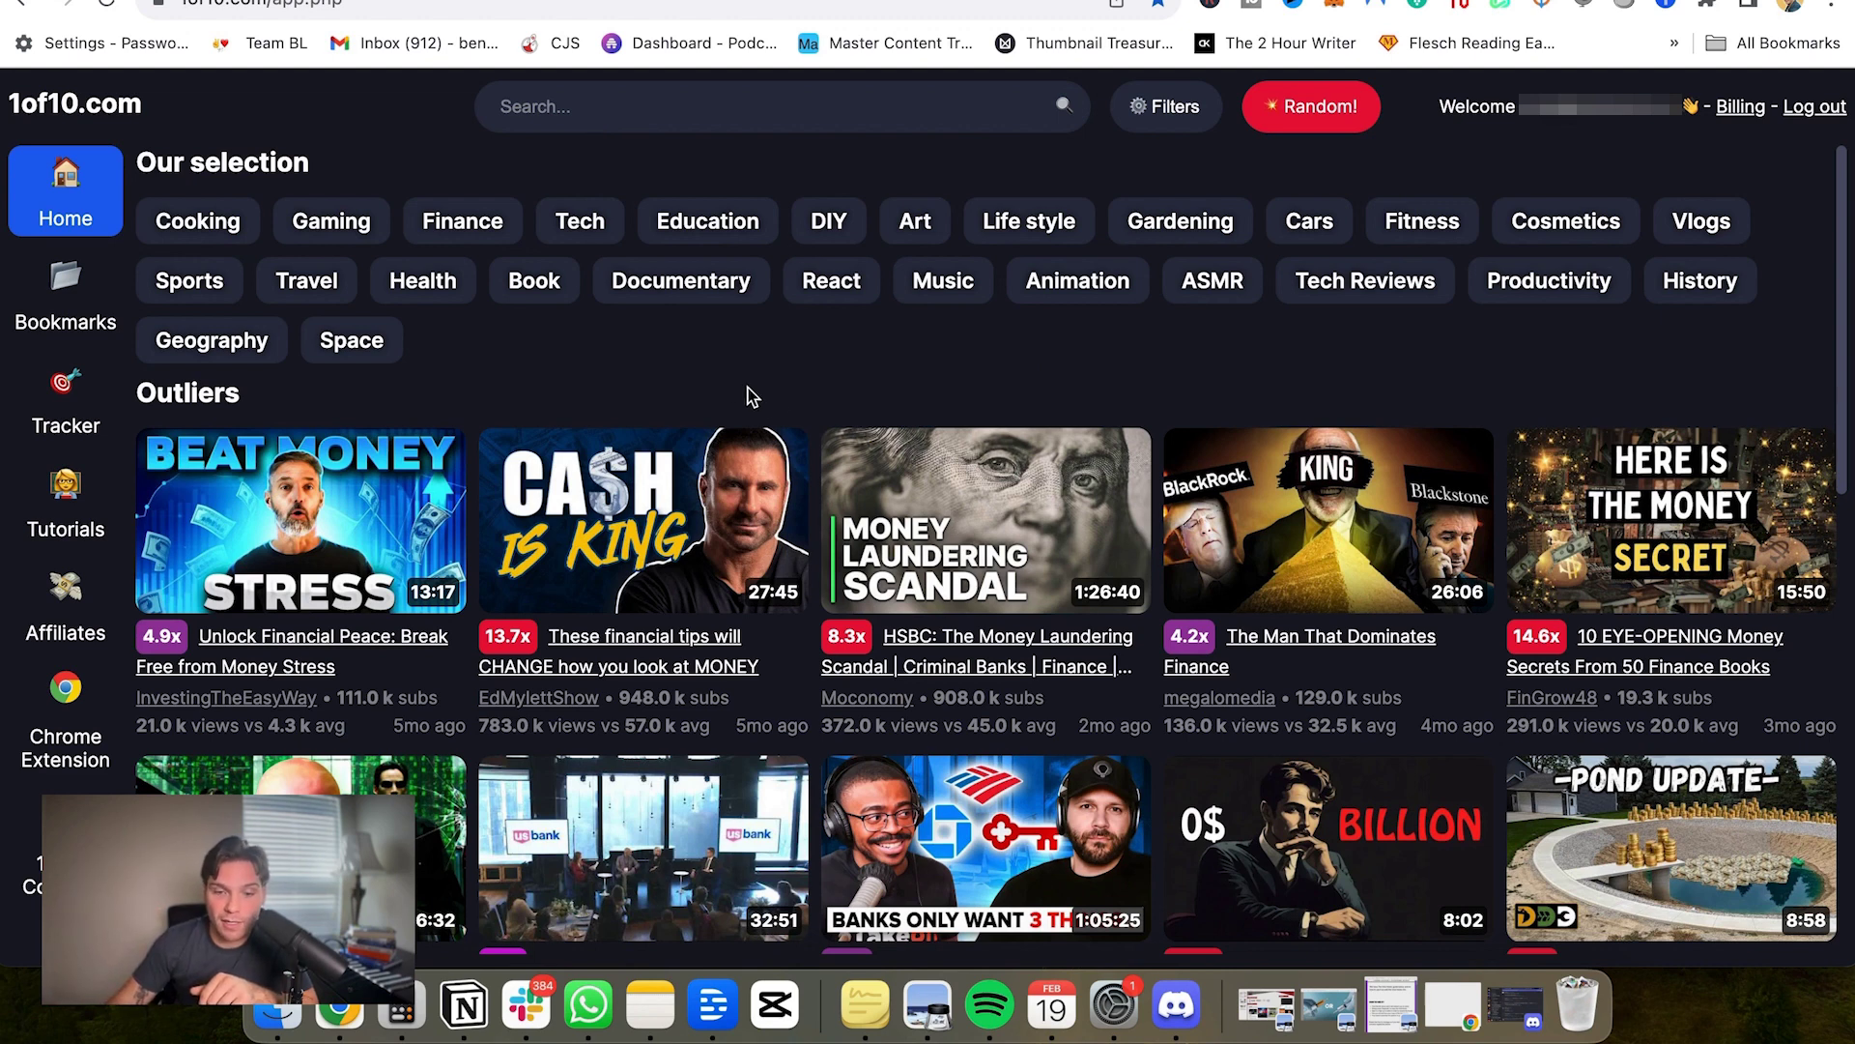
pyautogui.scroll(-1, 763, 522)
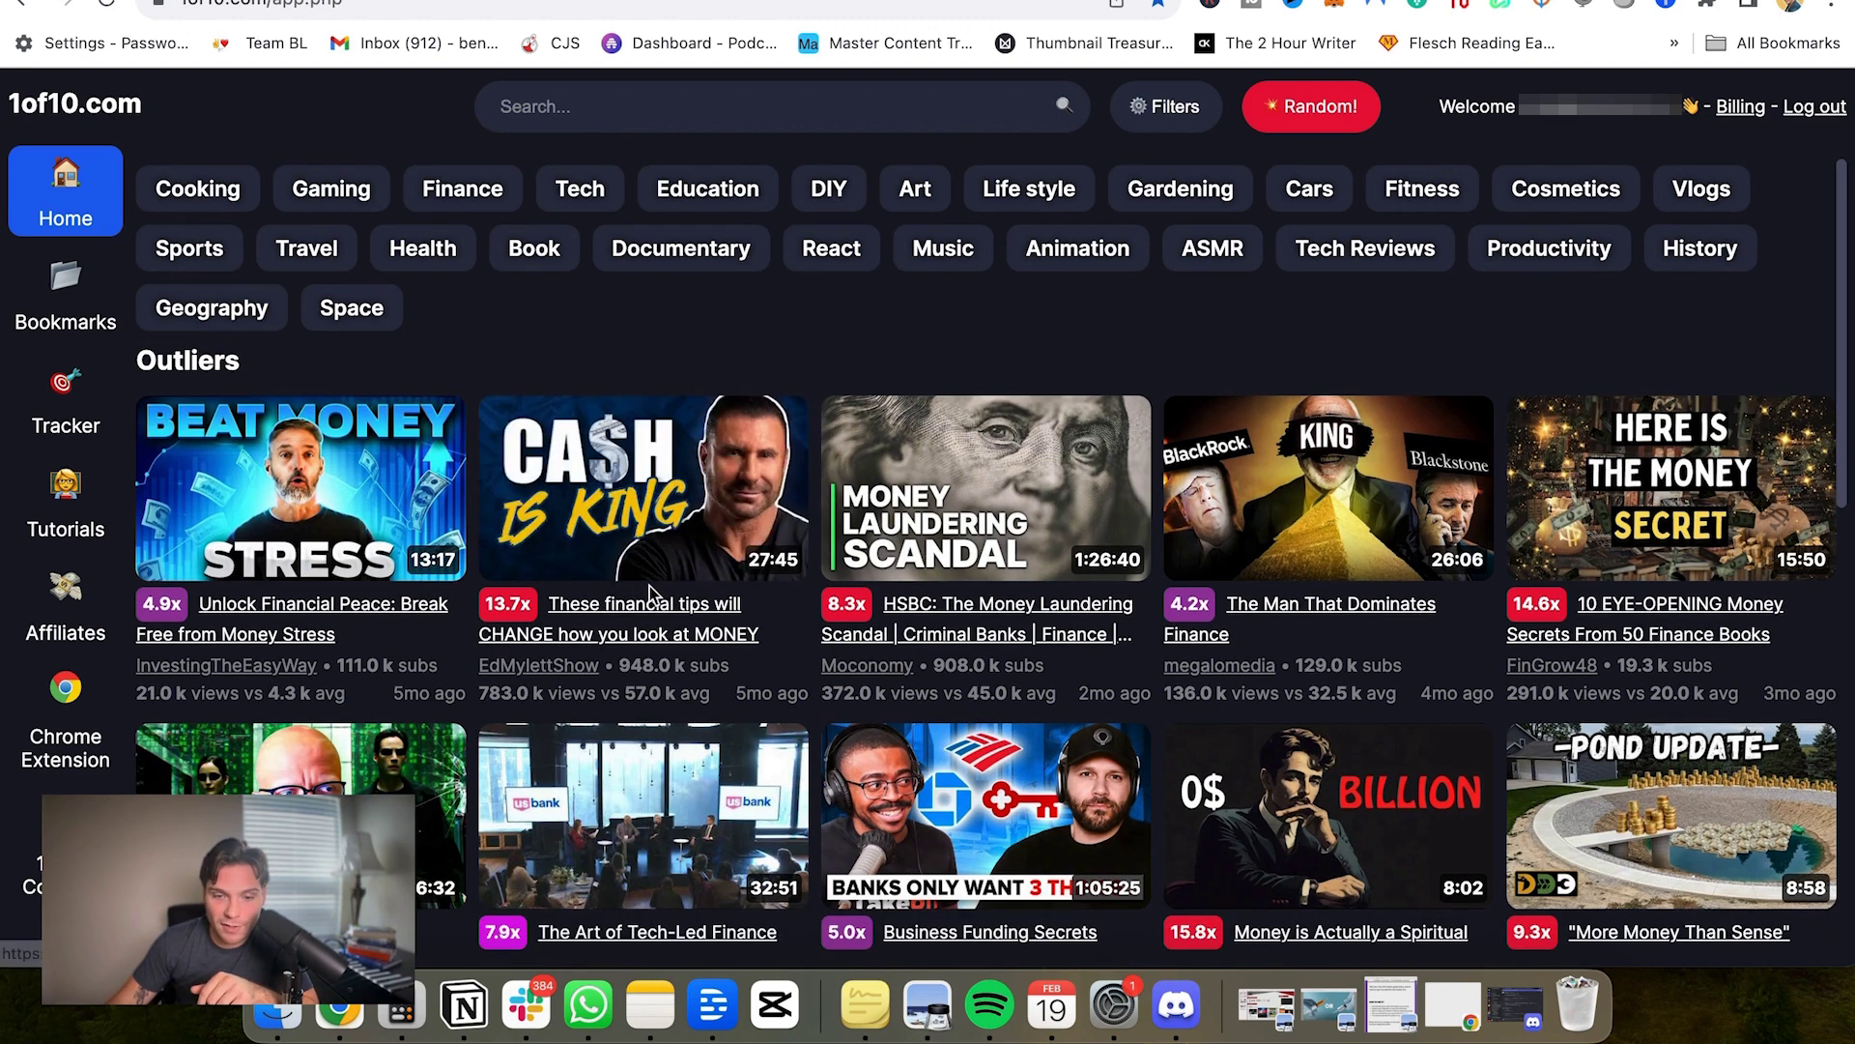
pyautogui.moveTo(677, 575)
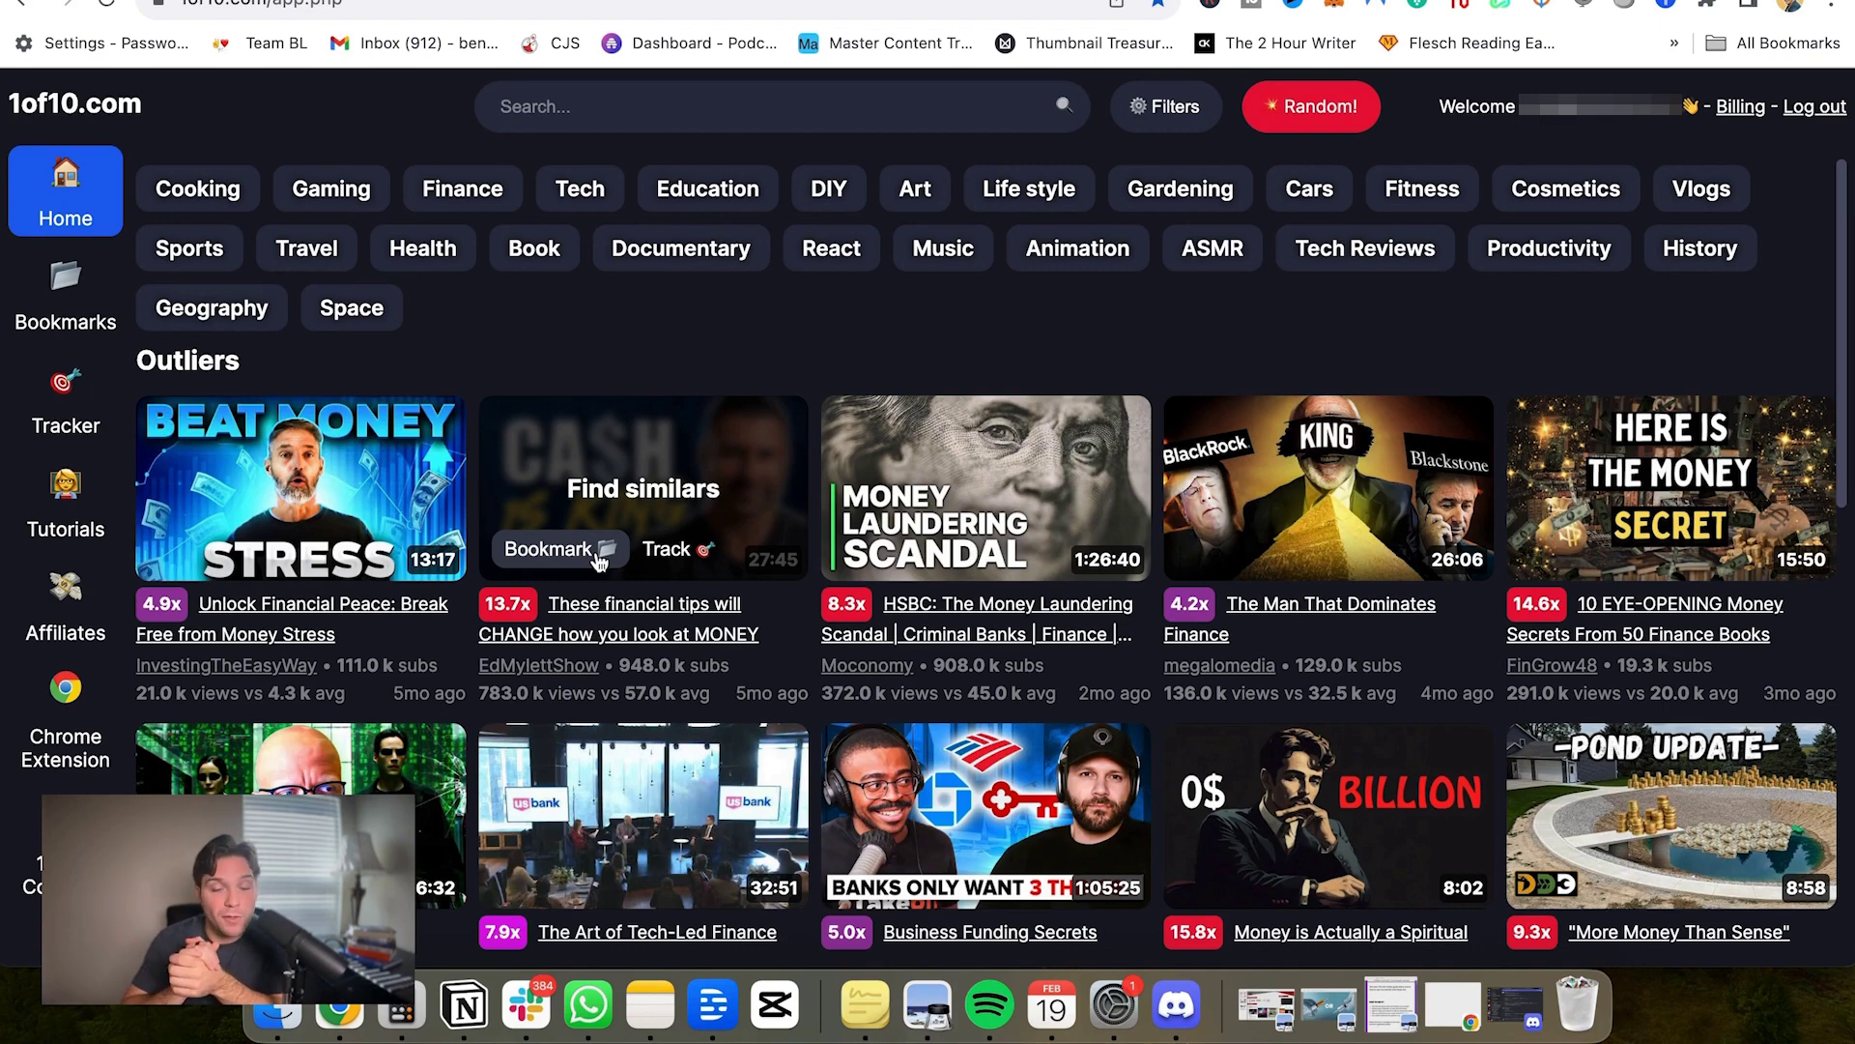
# Step: Save the Cash is King video into a new 'finance' bookmarks folder and view the bookmarks list
pyautogui.click(599, 553)
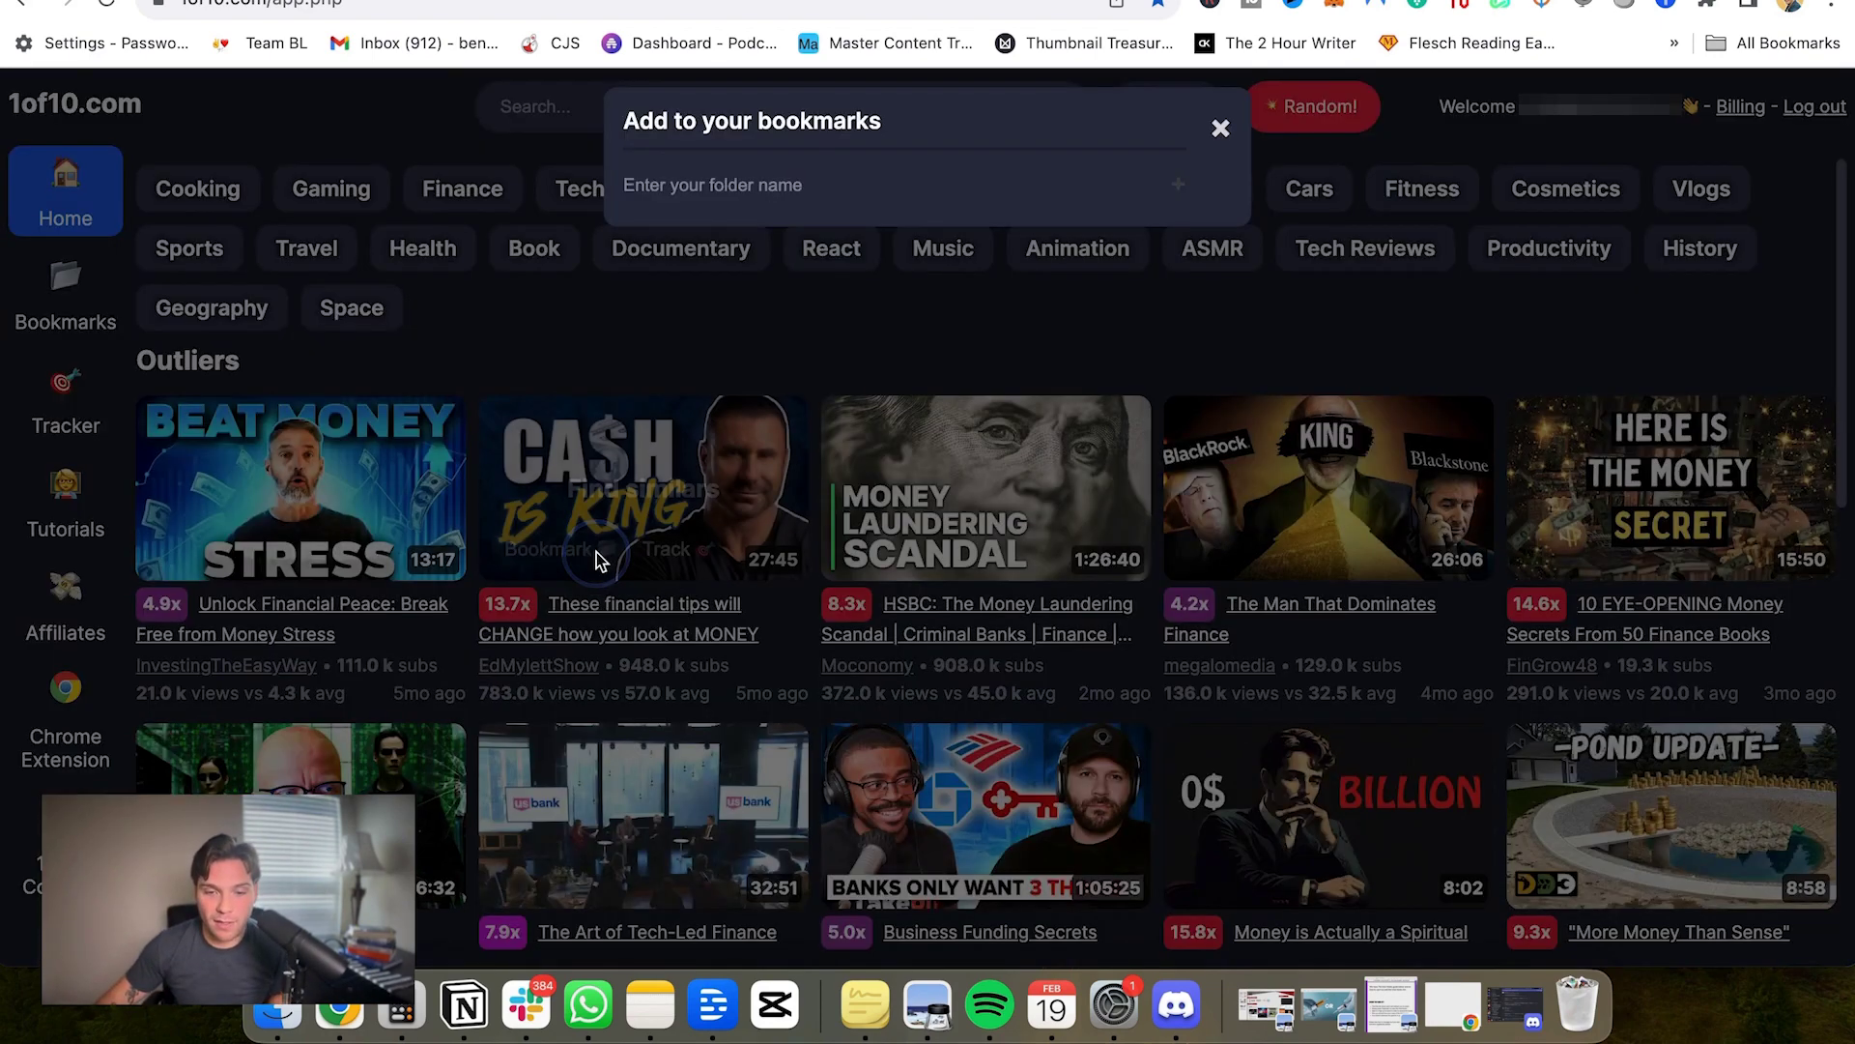
pyautogui.click(770, 181)
pyautogui.write('fin')
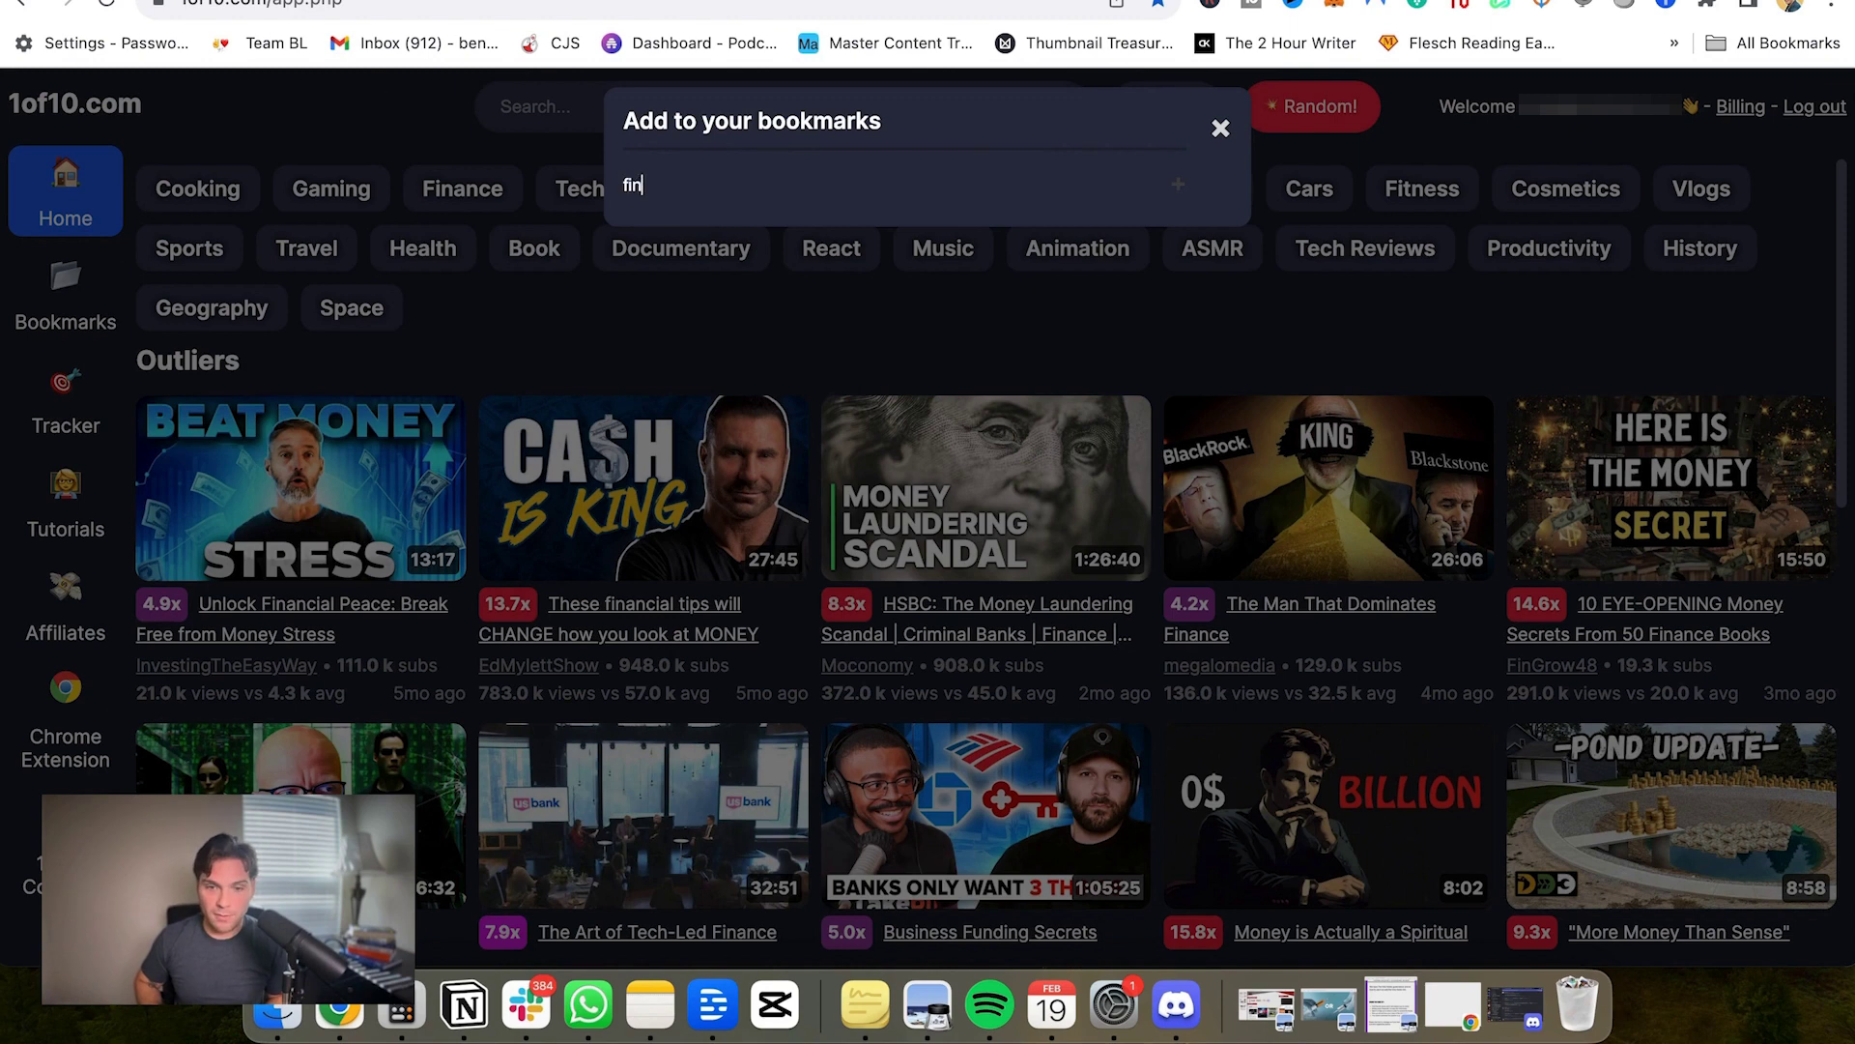
pyautogui.write('ance')
pyautogui.press('Return')
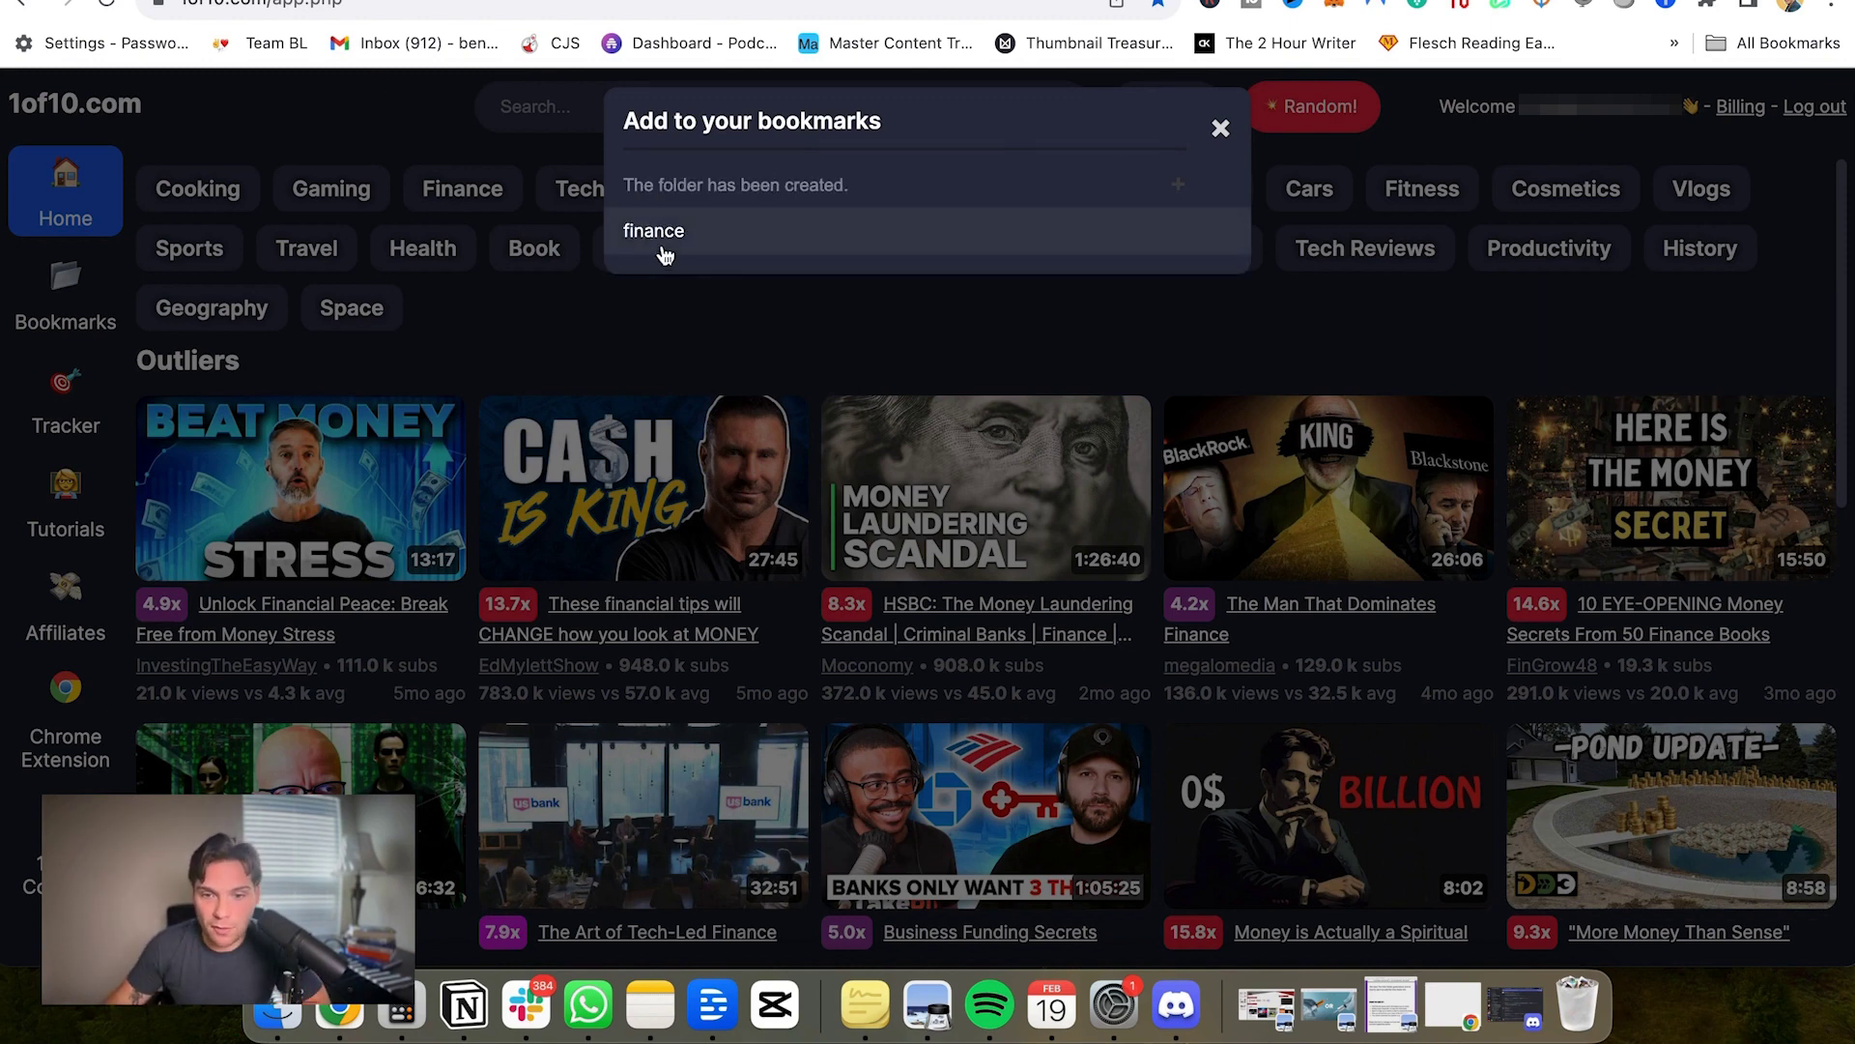
pyautogui.click(763, 248)
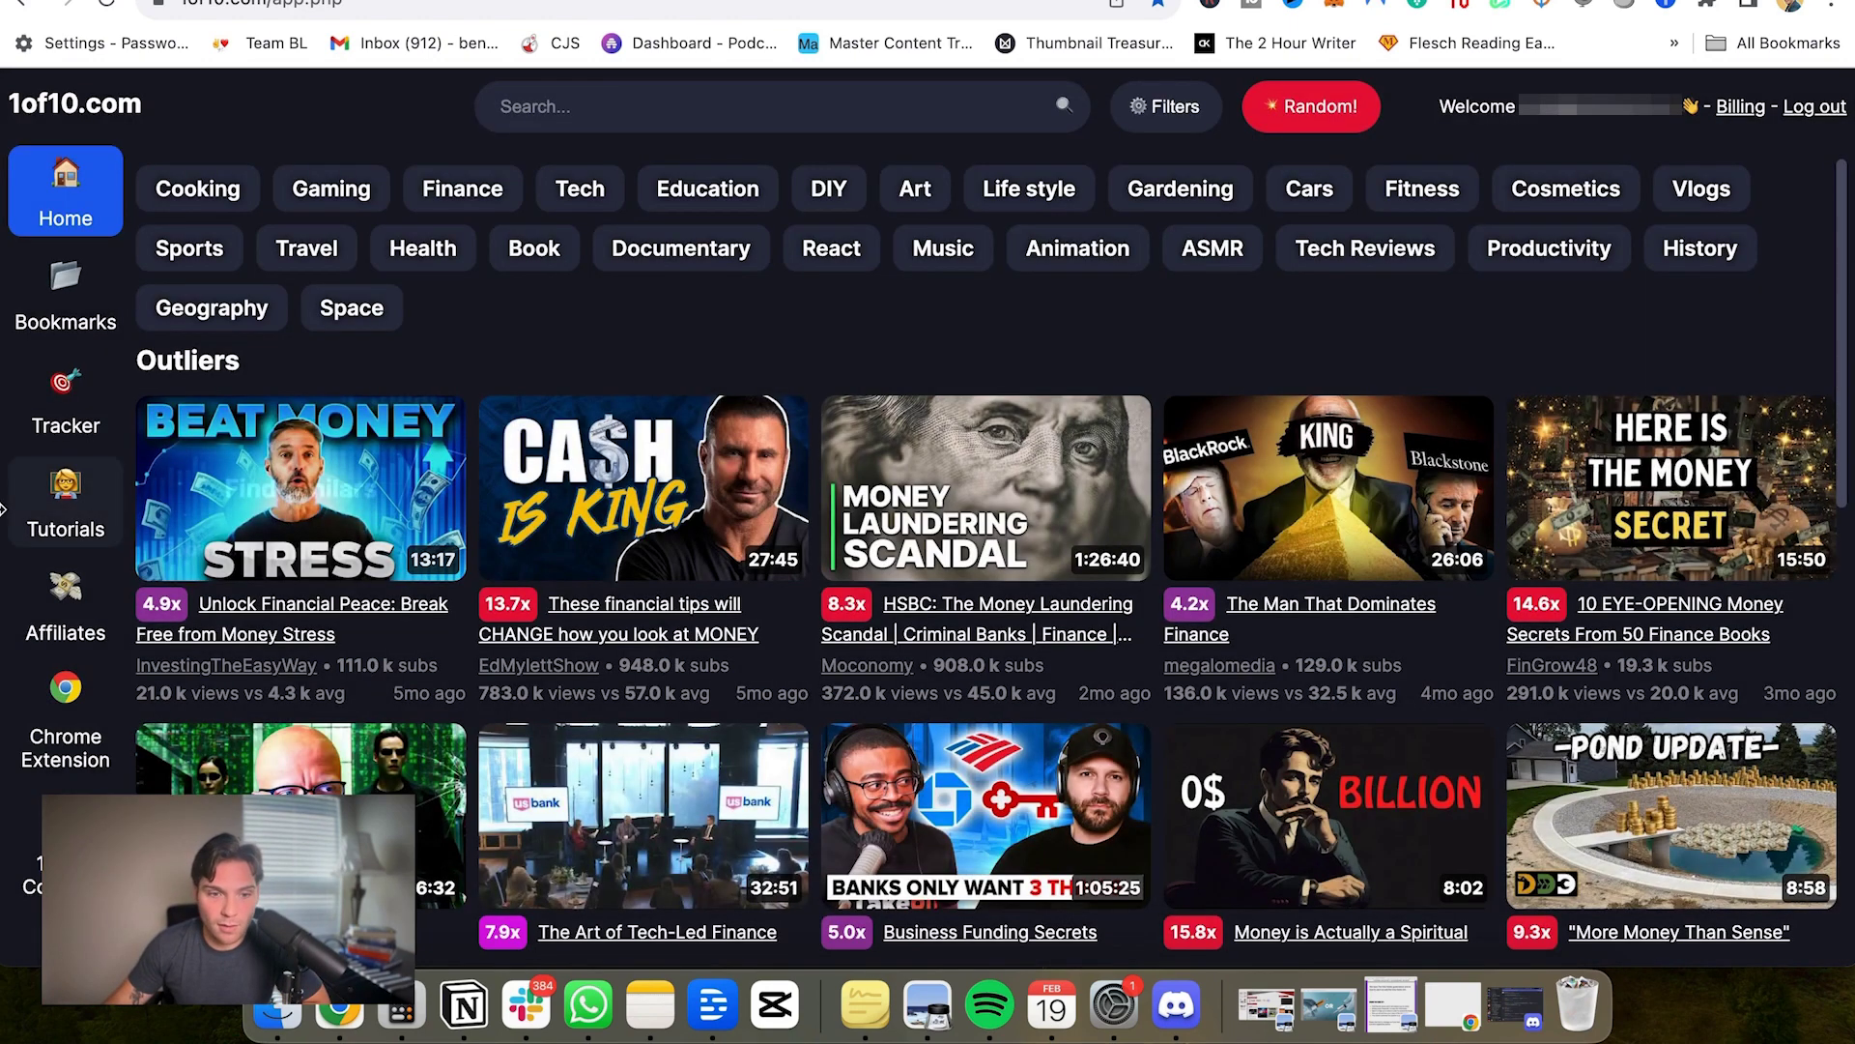
pyautogui.click(97, 304)
# Step: Return Home and reload the Finance category outliers
pyautogui.click(75, 198)
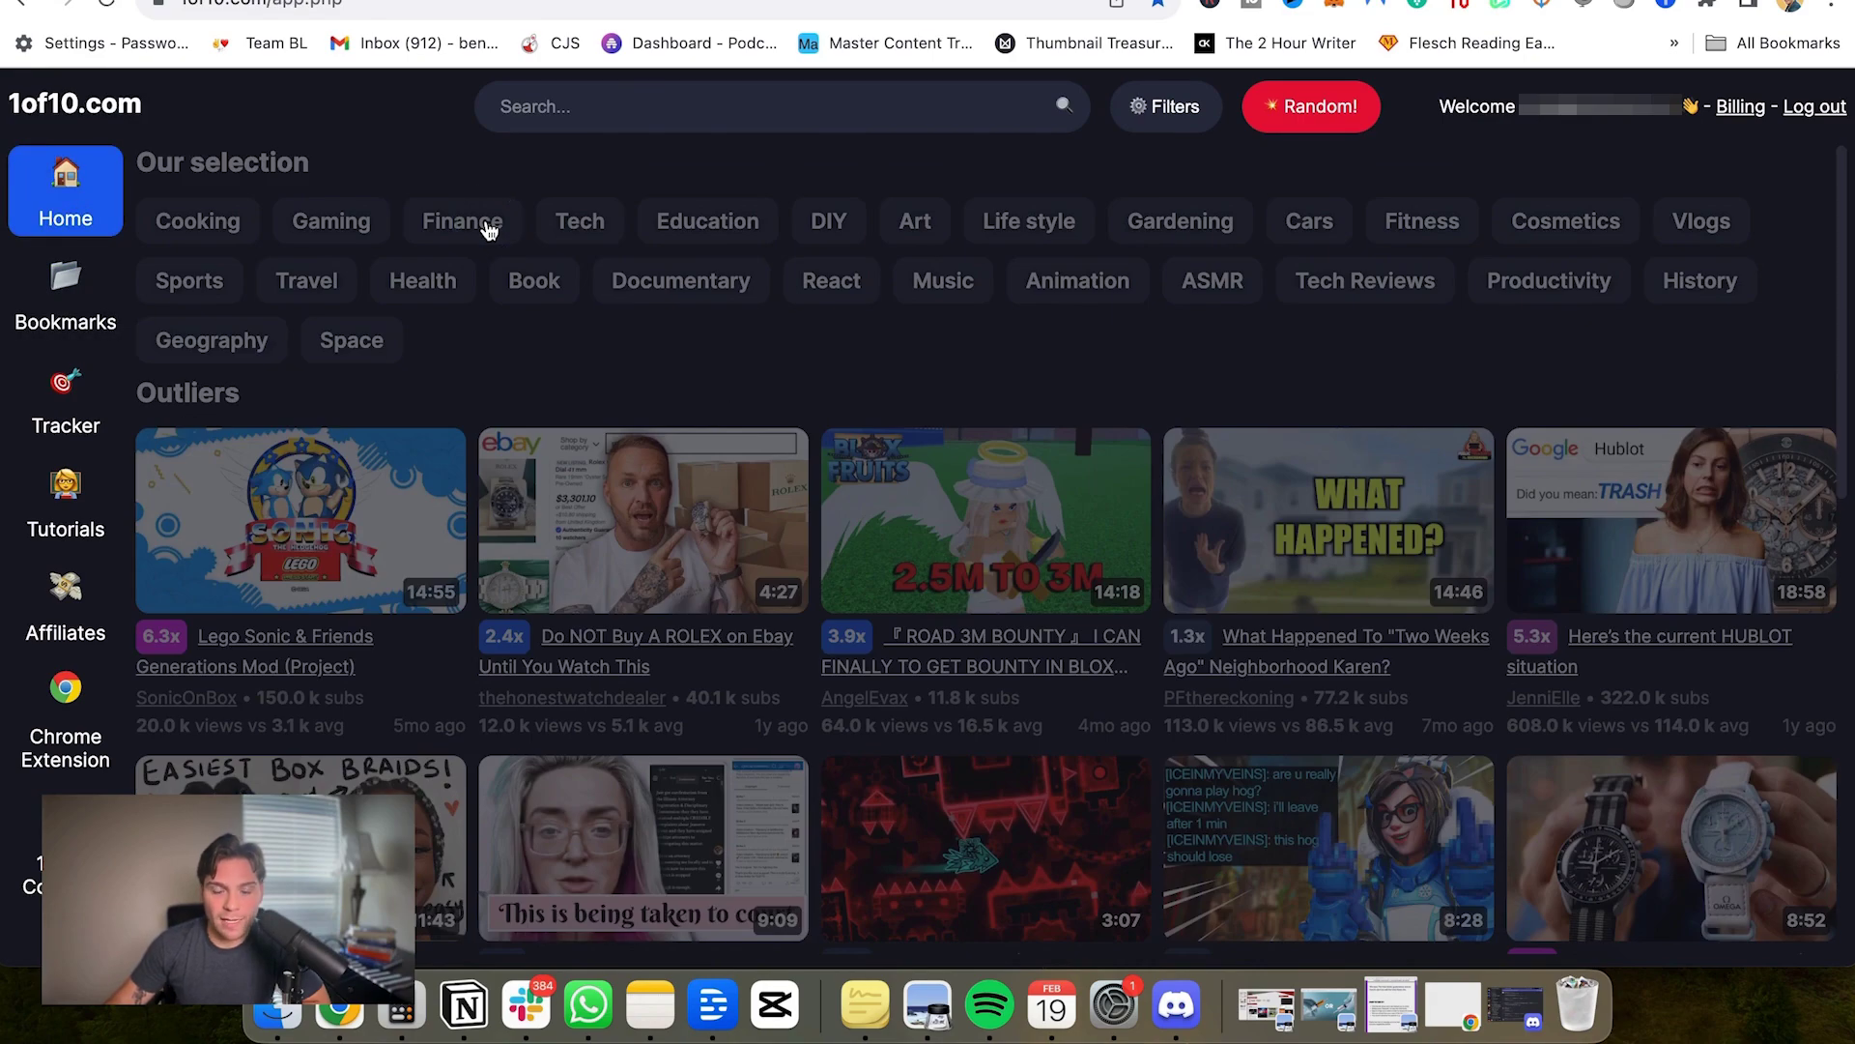
pyautogui.click(488, 227)
pyautogui.scroll(-5, 1304, 483)
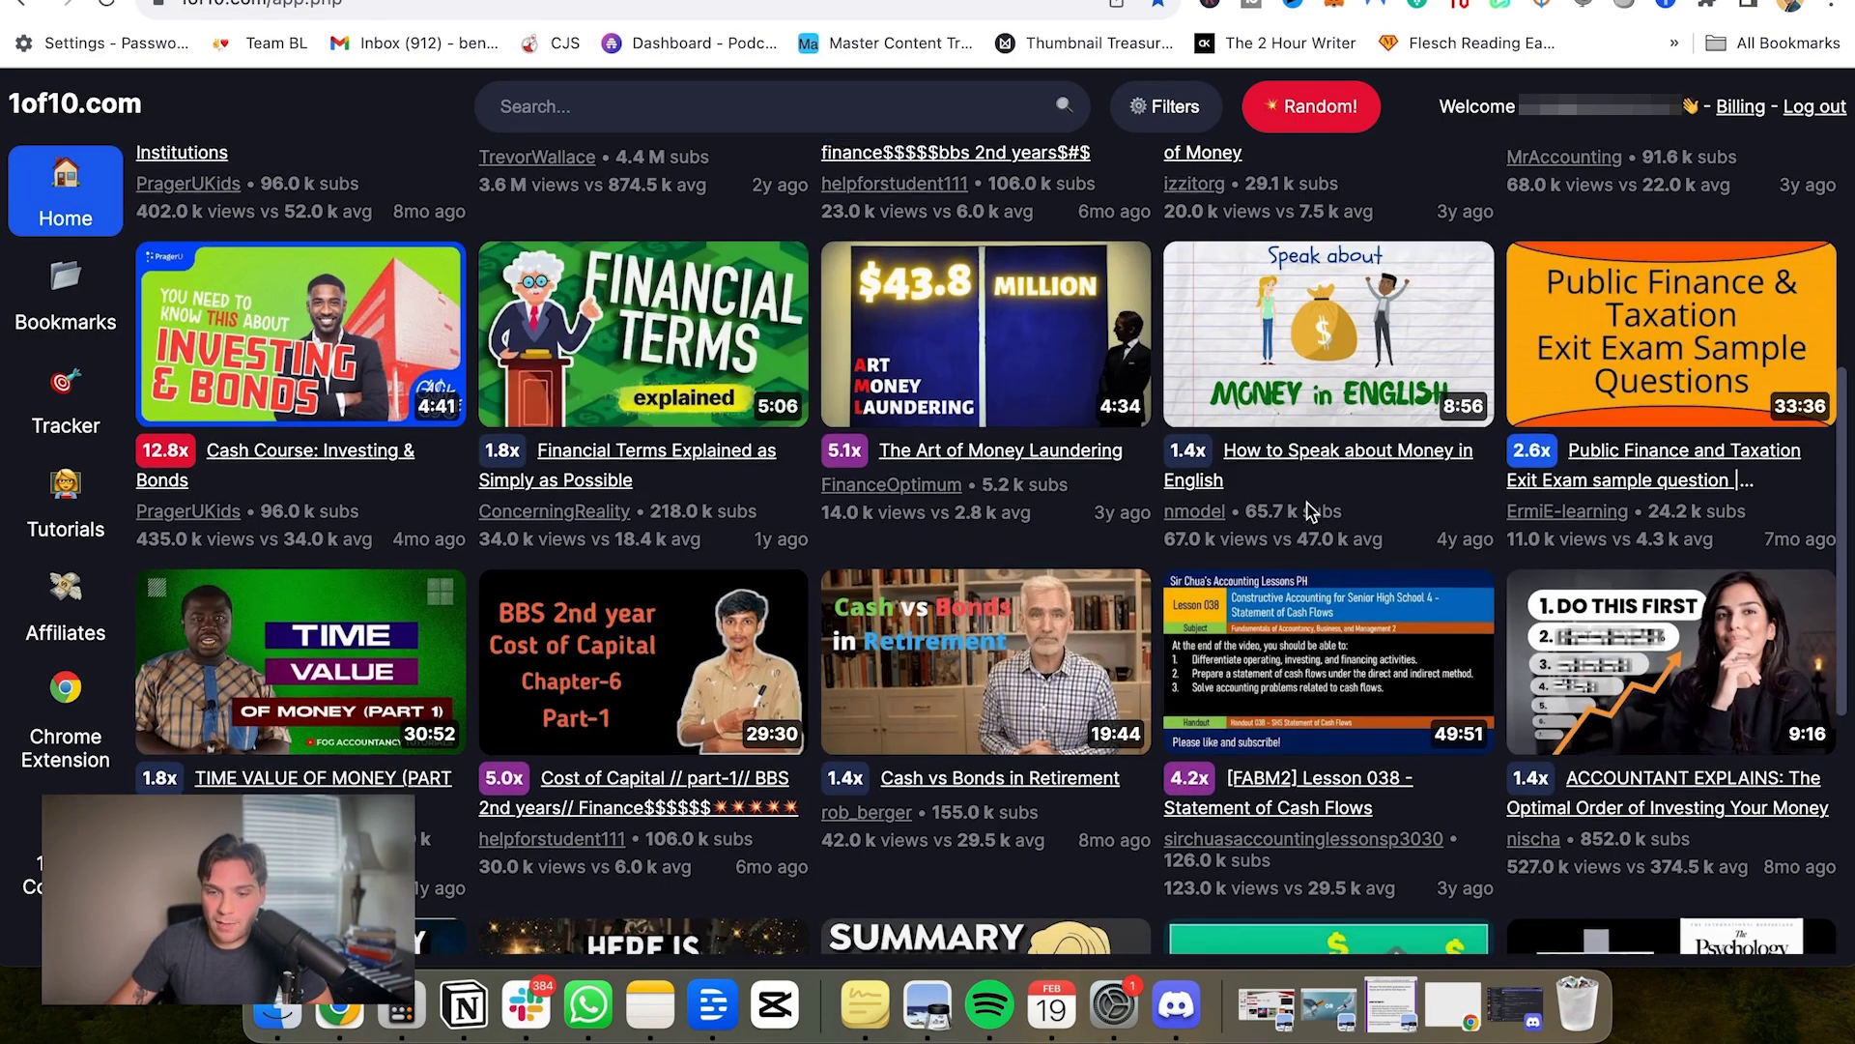
pyautogui.scroll(-8, 1310, 510)
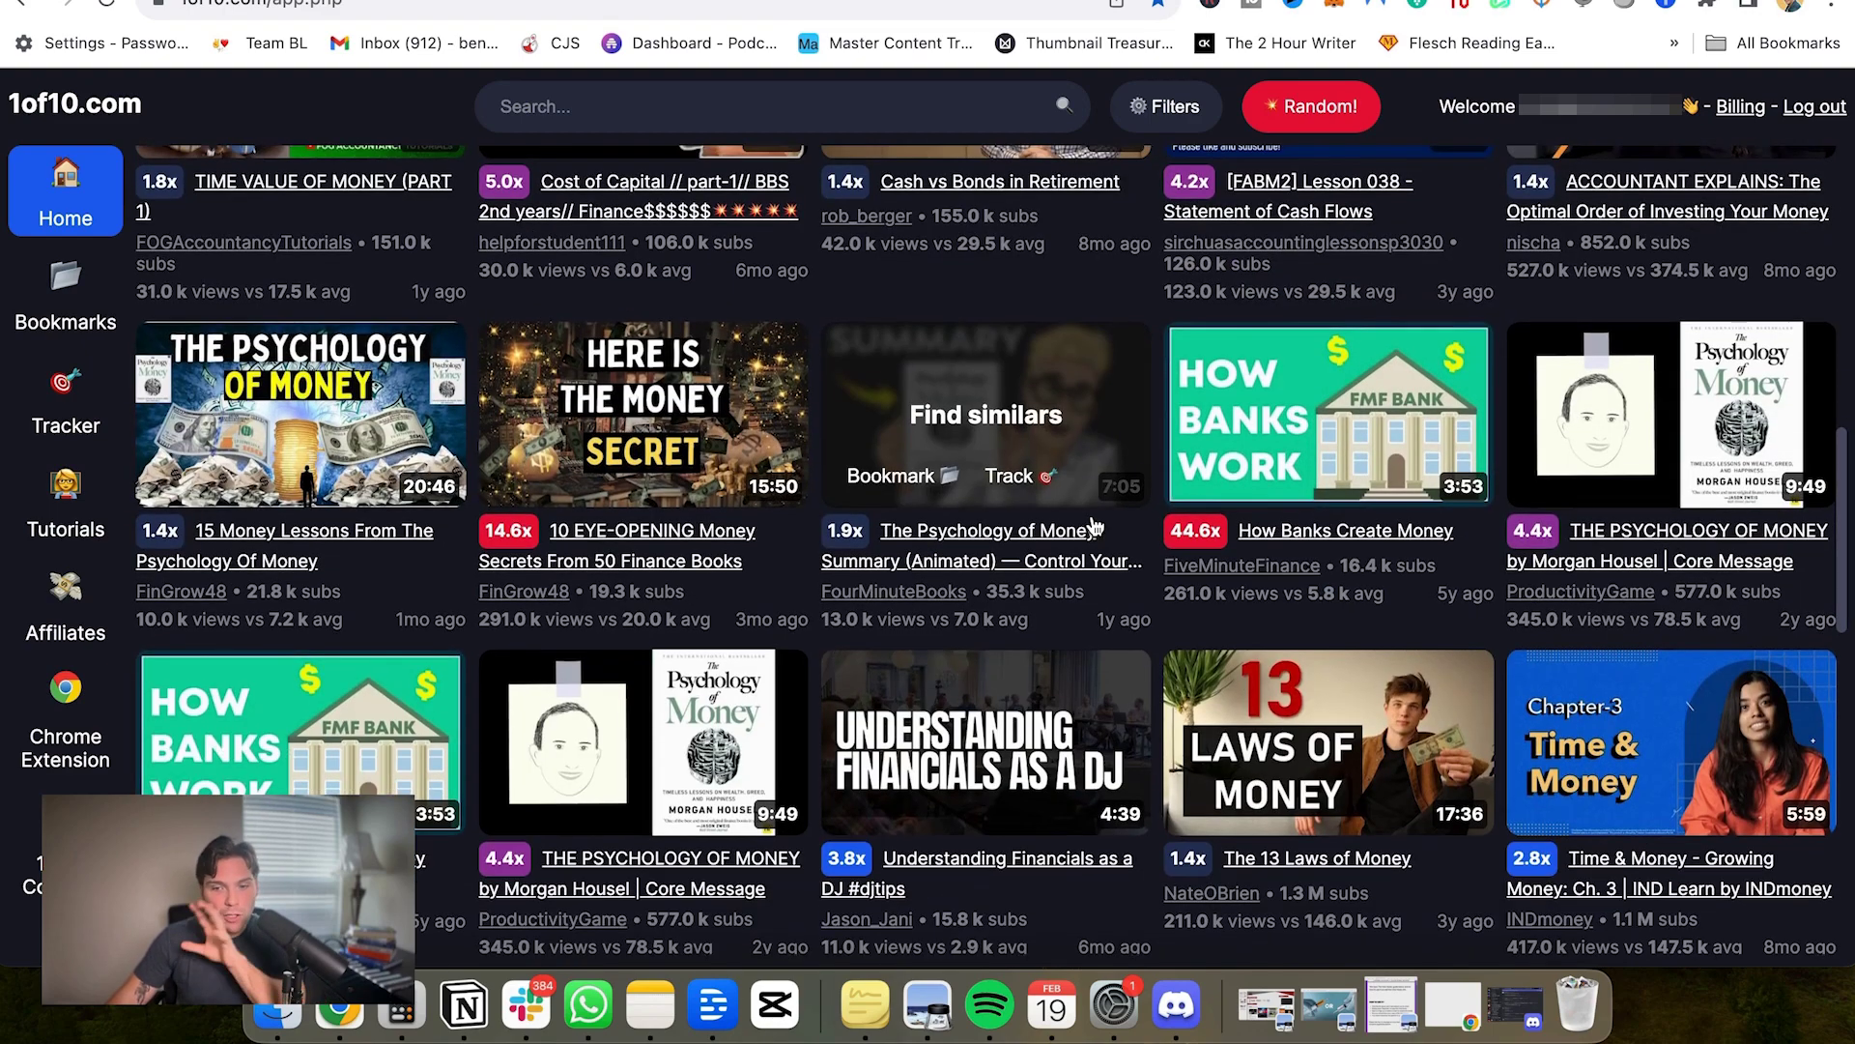
pyautogui.scroll(-4, 1156, 450)
pyautogui.scroll(15, 1157, 464)
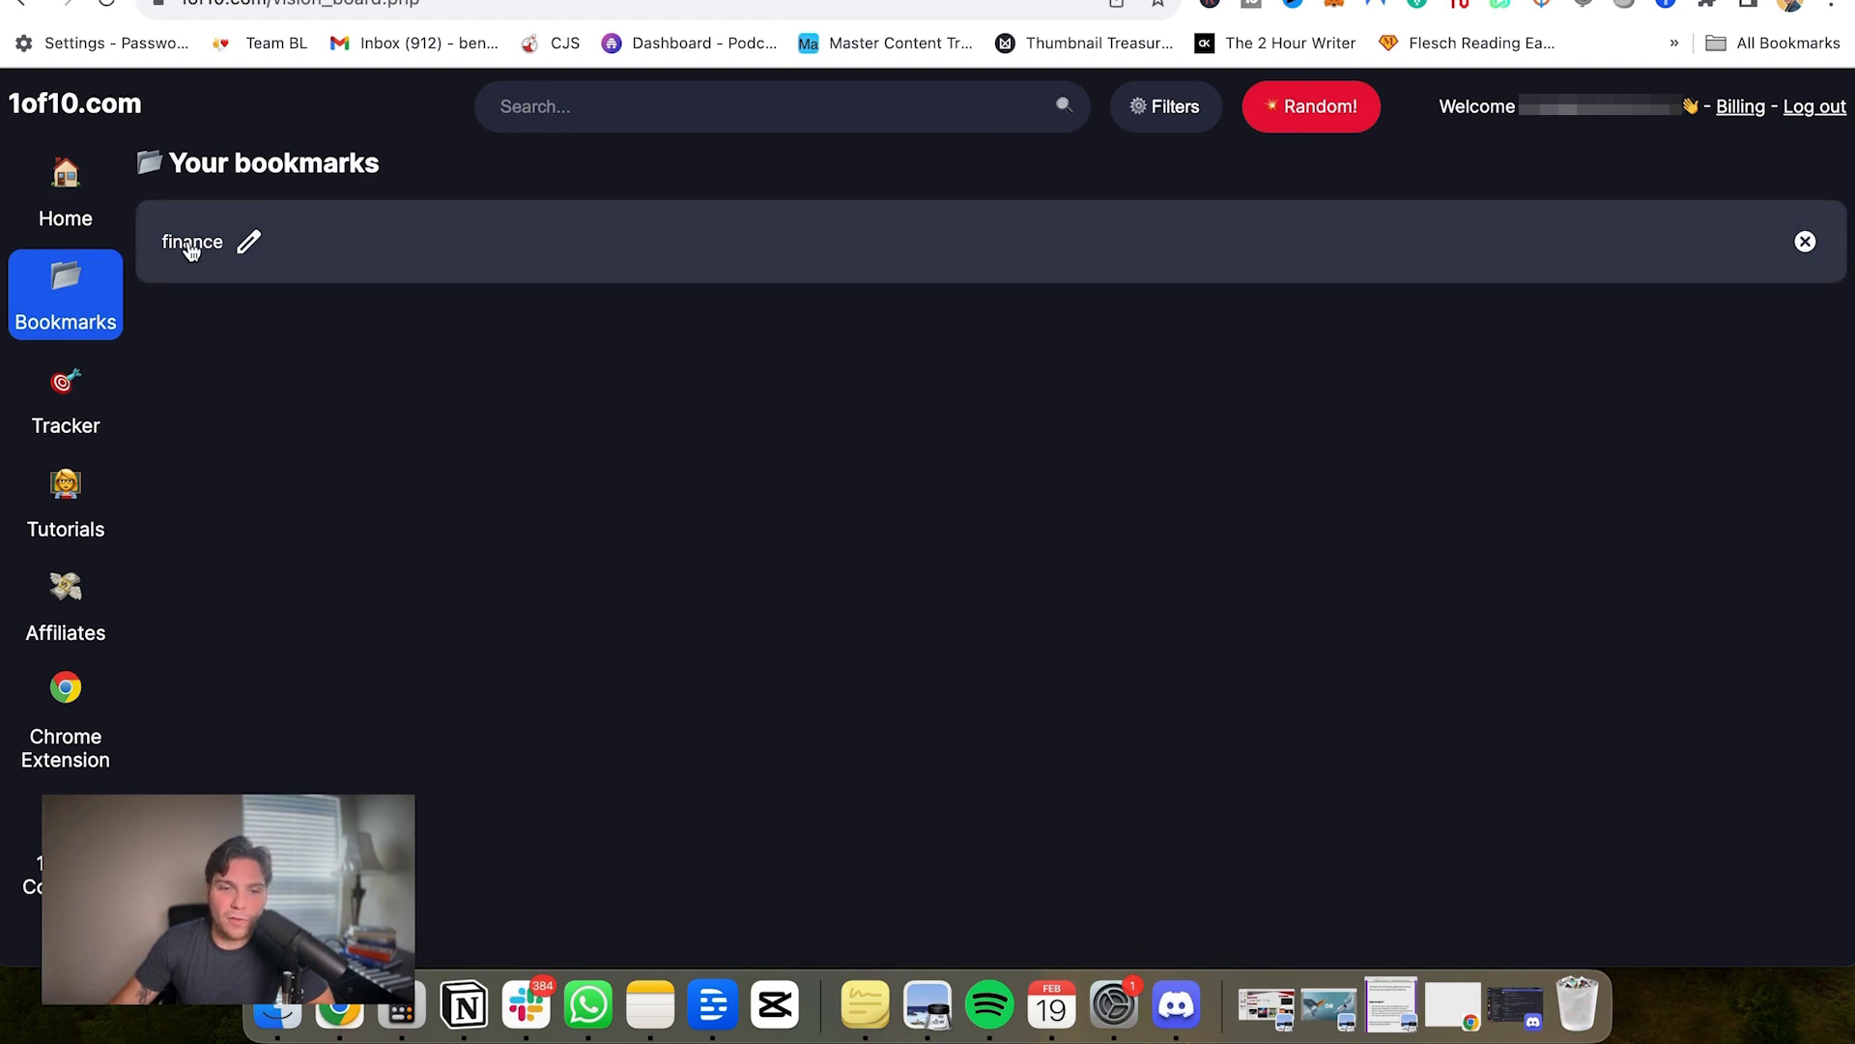
# Step: Open the finance folder and list videos similar to the saved Cash is King video
pyautogui.click(205, 248)
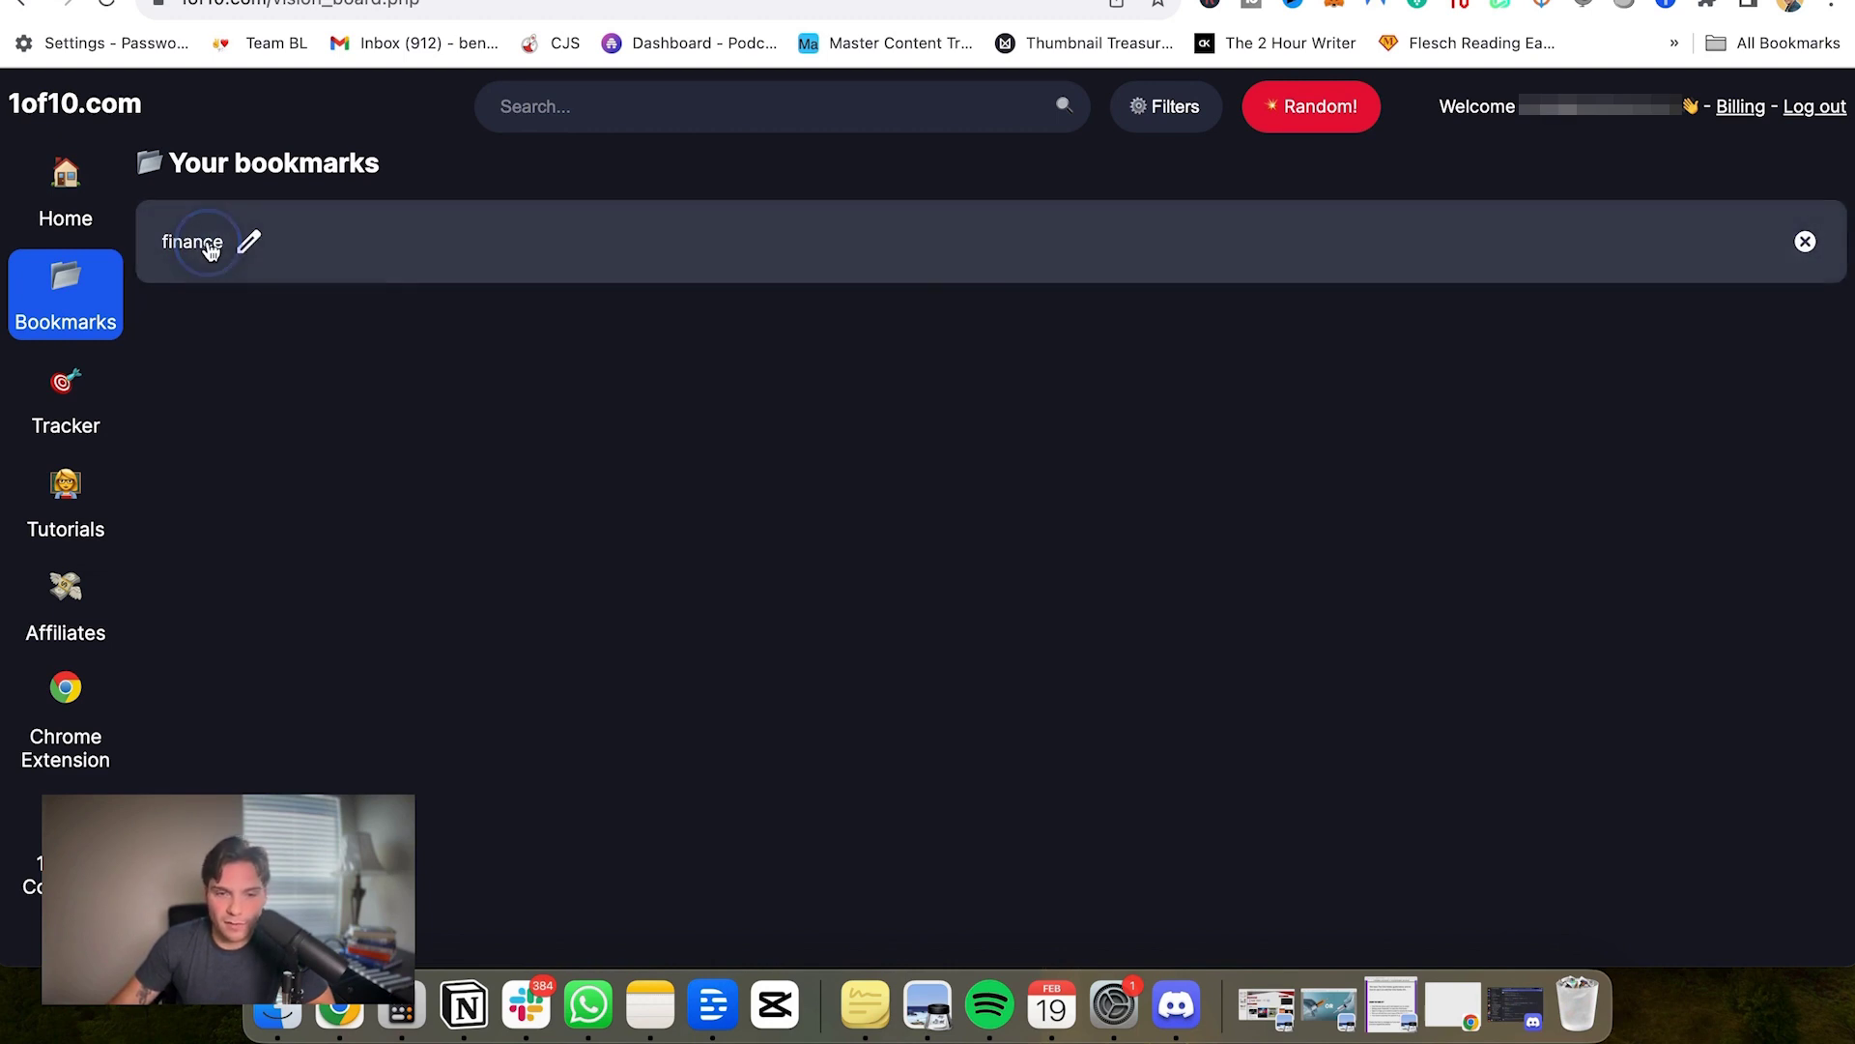
pyautogui.click(290, 409)
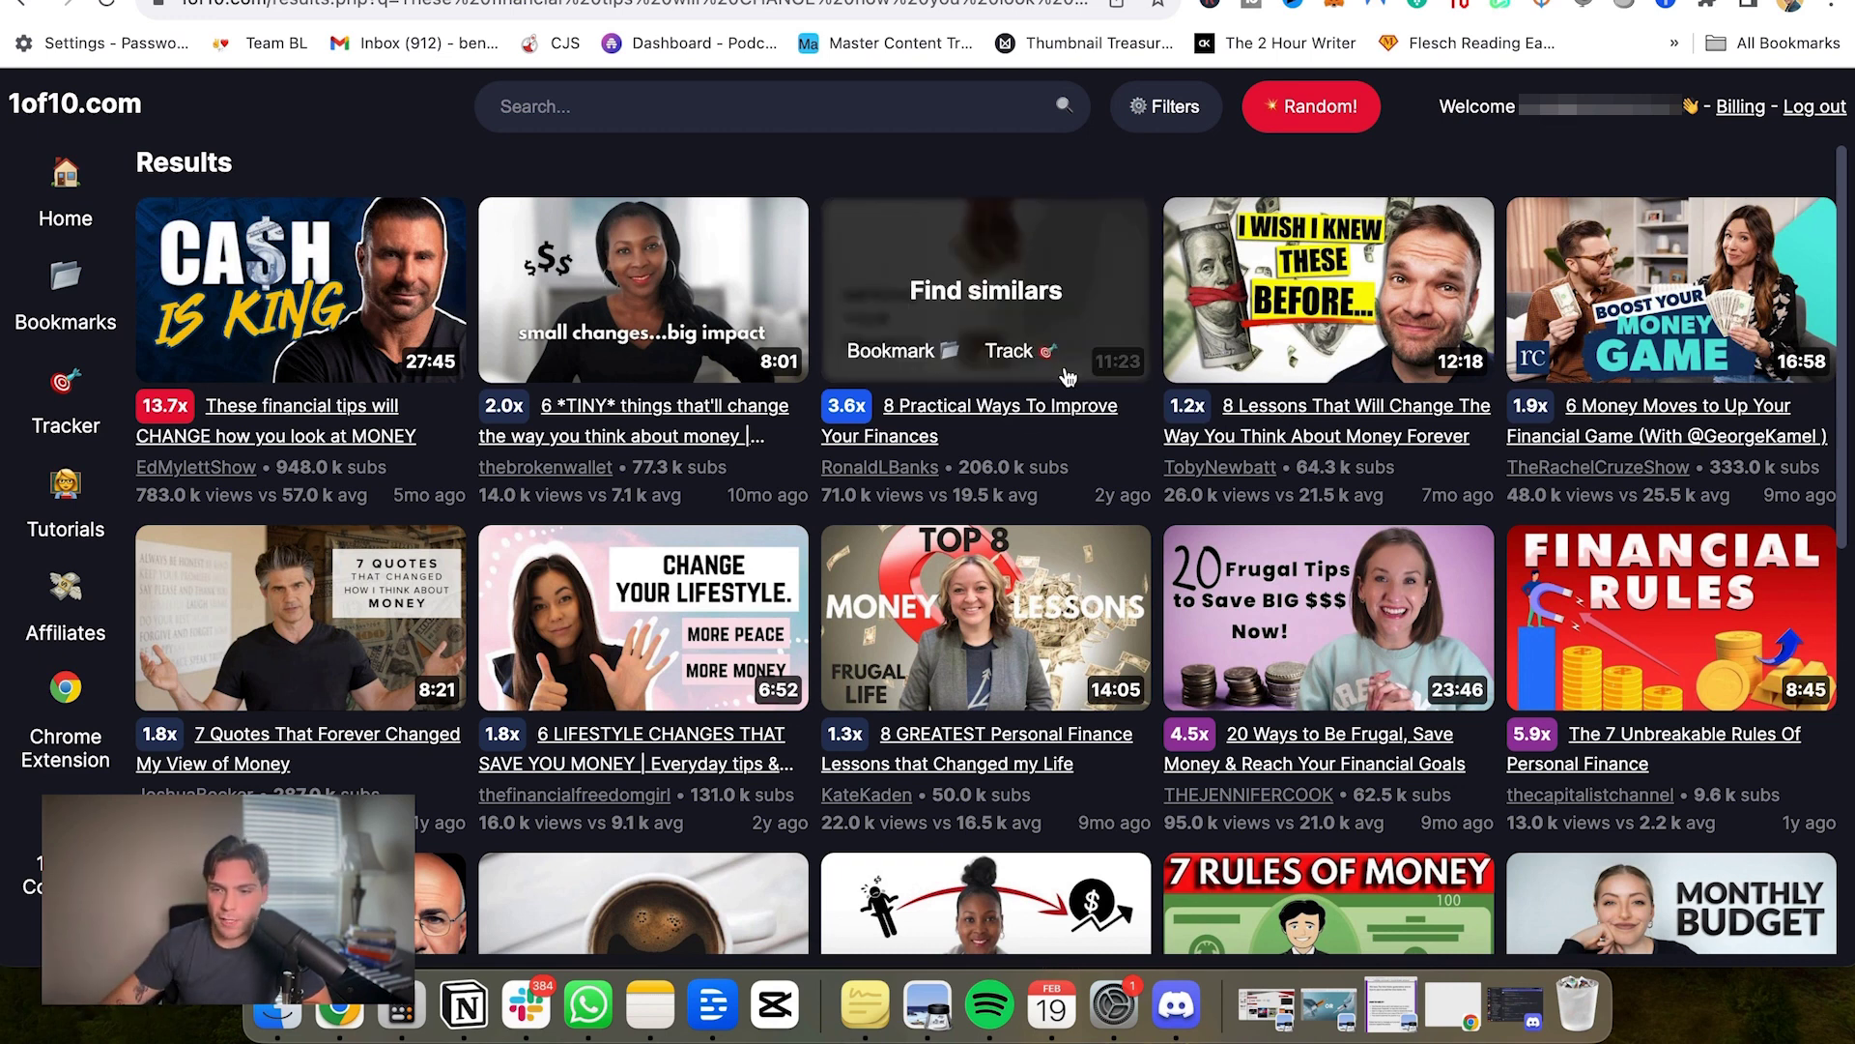
pyautogui.scroll(-3, 1547, 290)
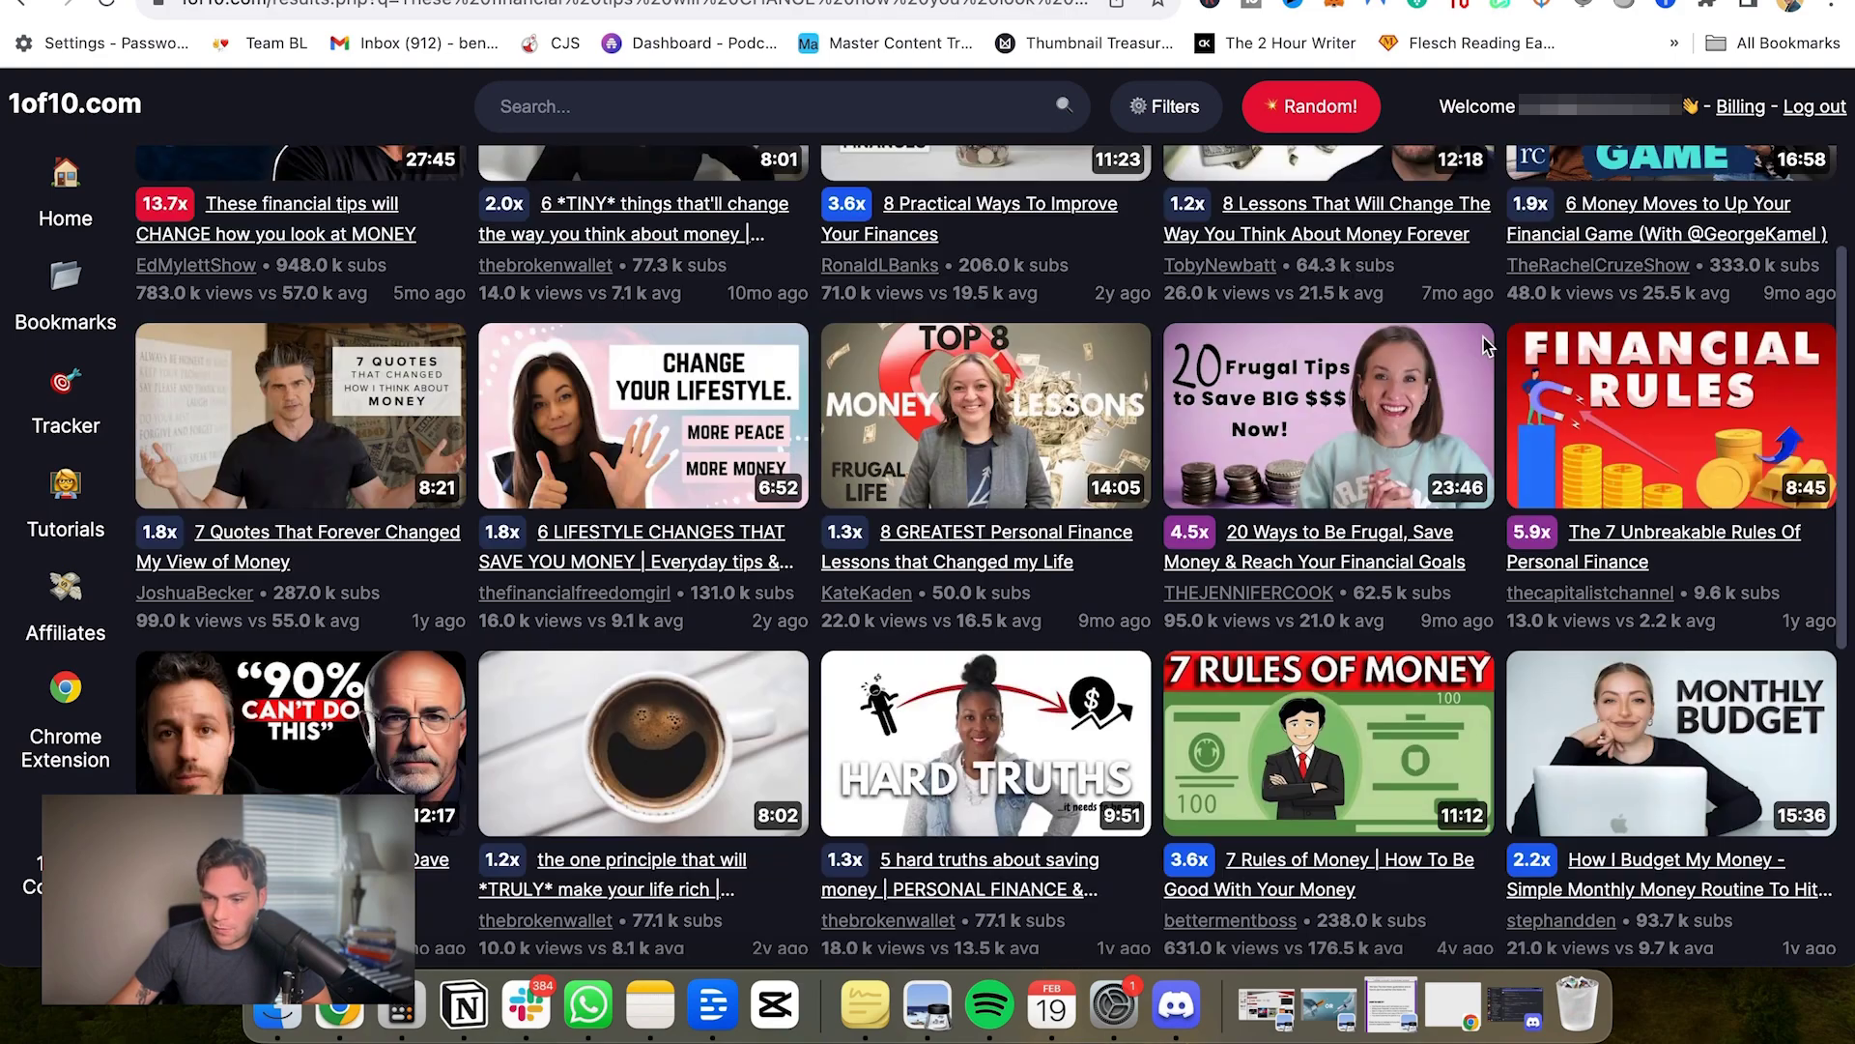
pyautogui.scroll(-9, 1270, 411)
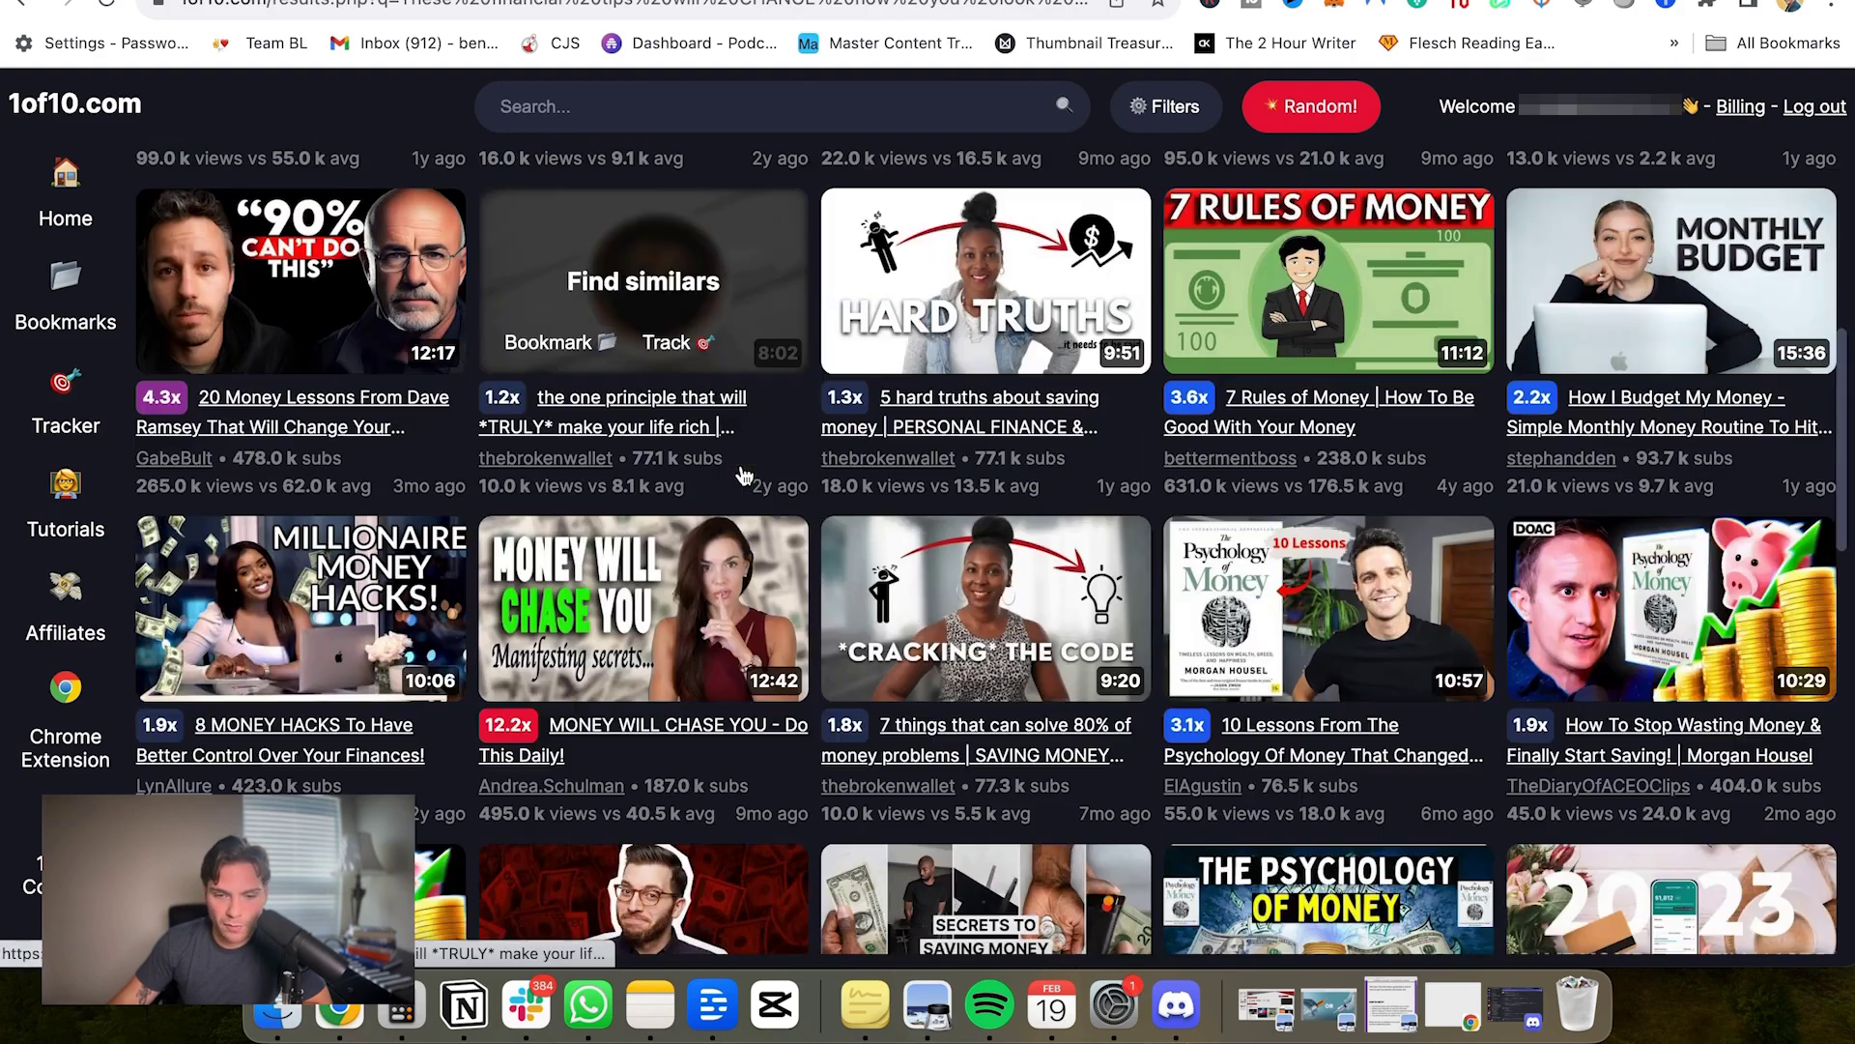
pyautogui.scroll(-4, 1642, 541)
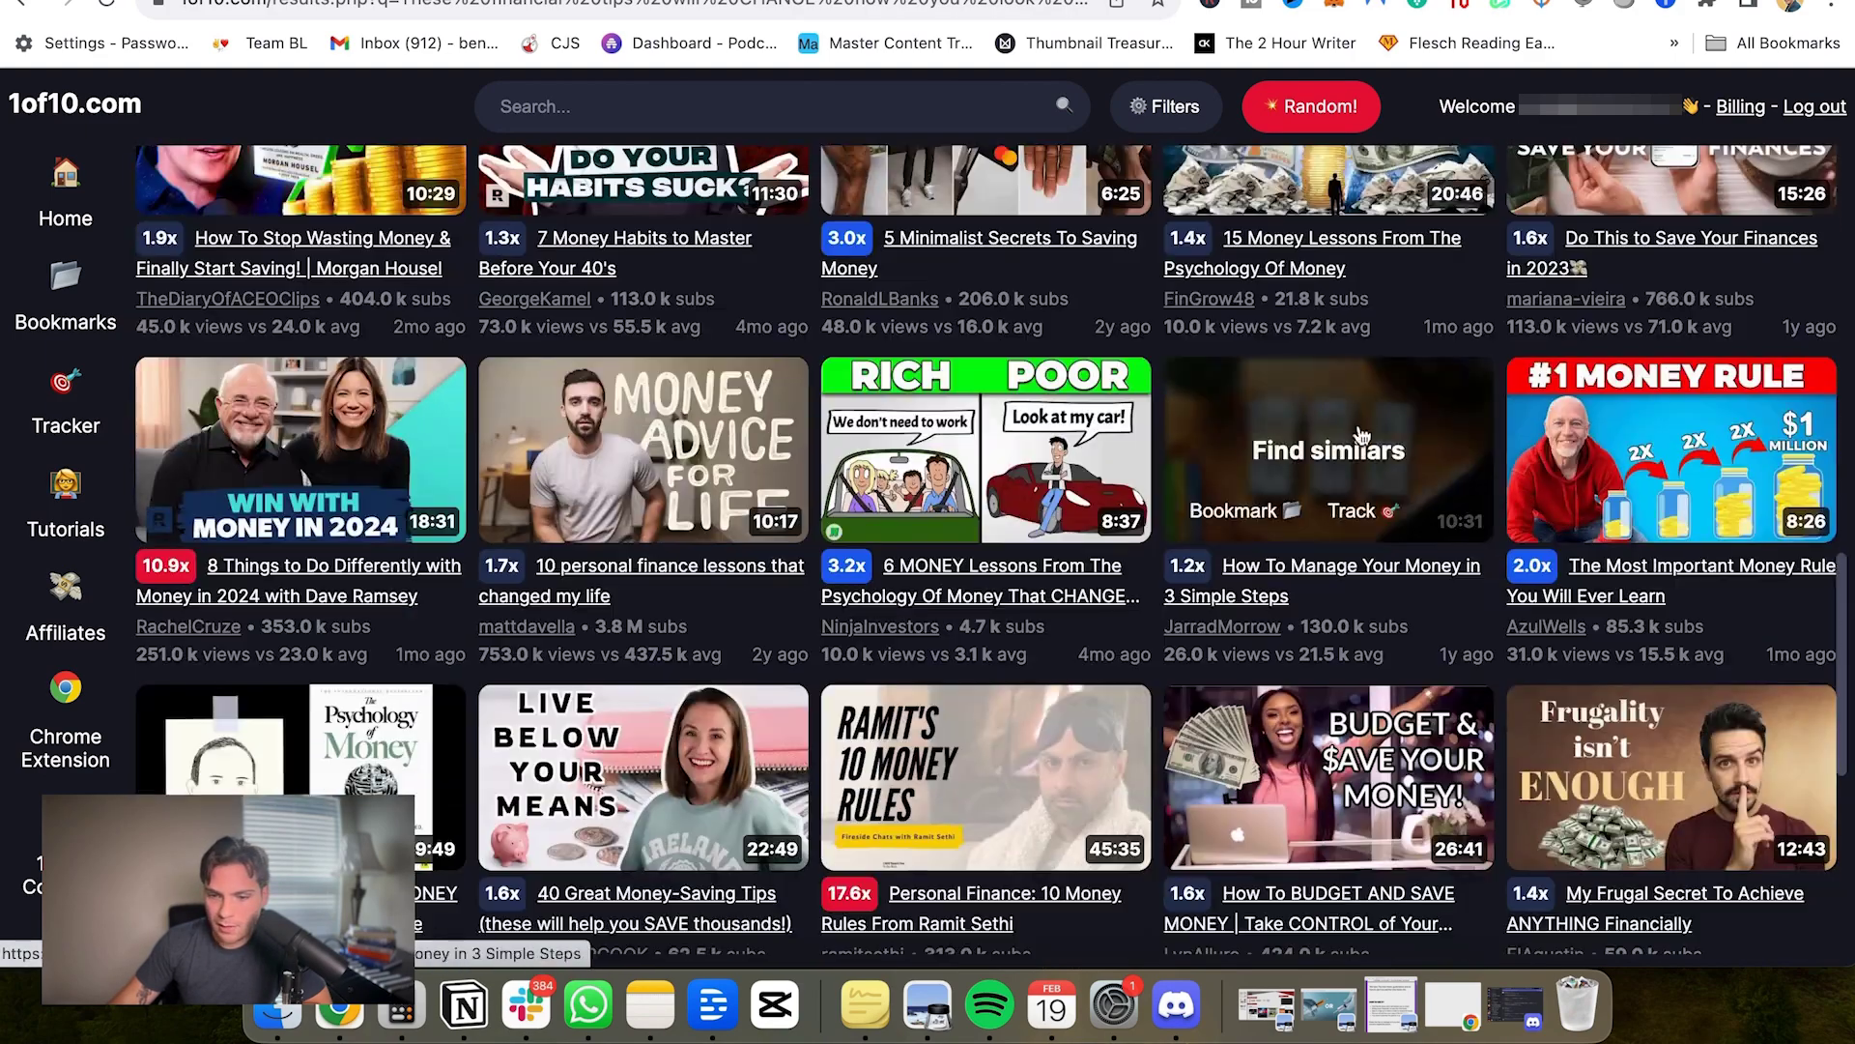
pyautogui.scroll(-2, 406, 408)
pyautogui.scroll(1, 290, 387)
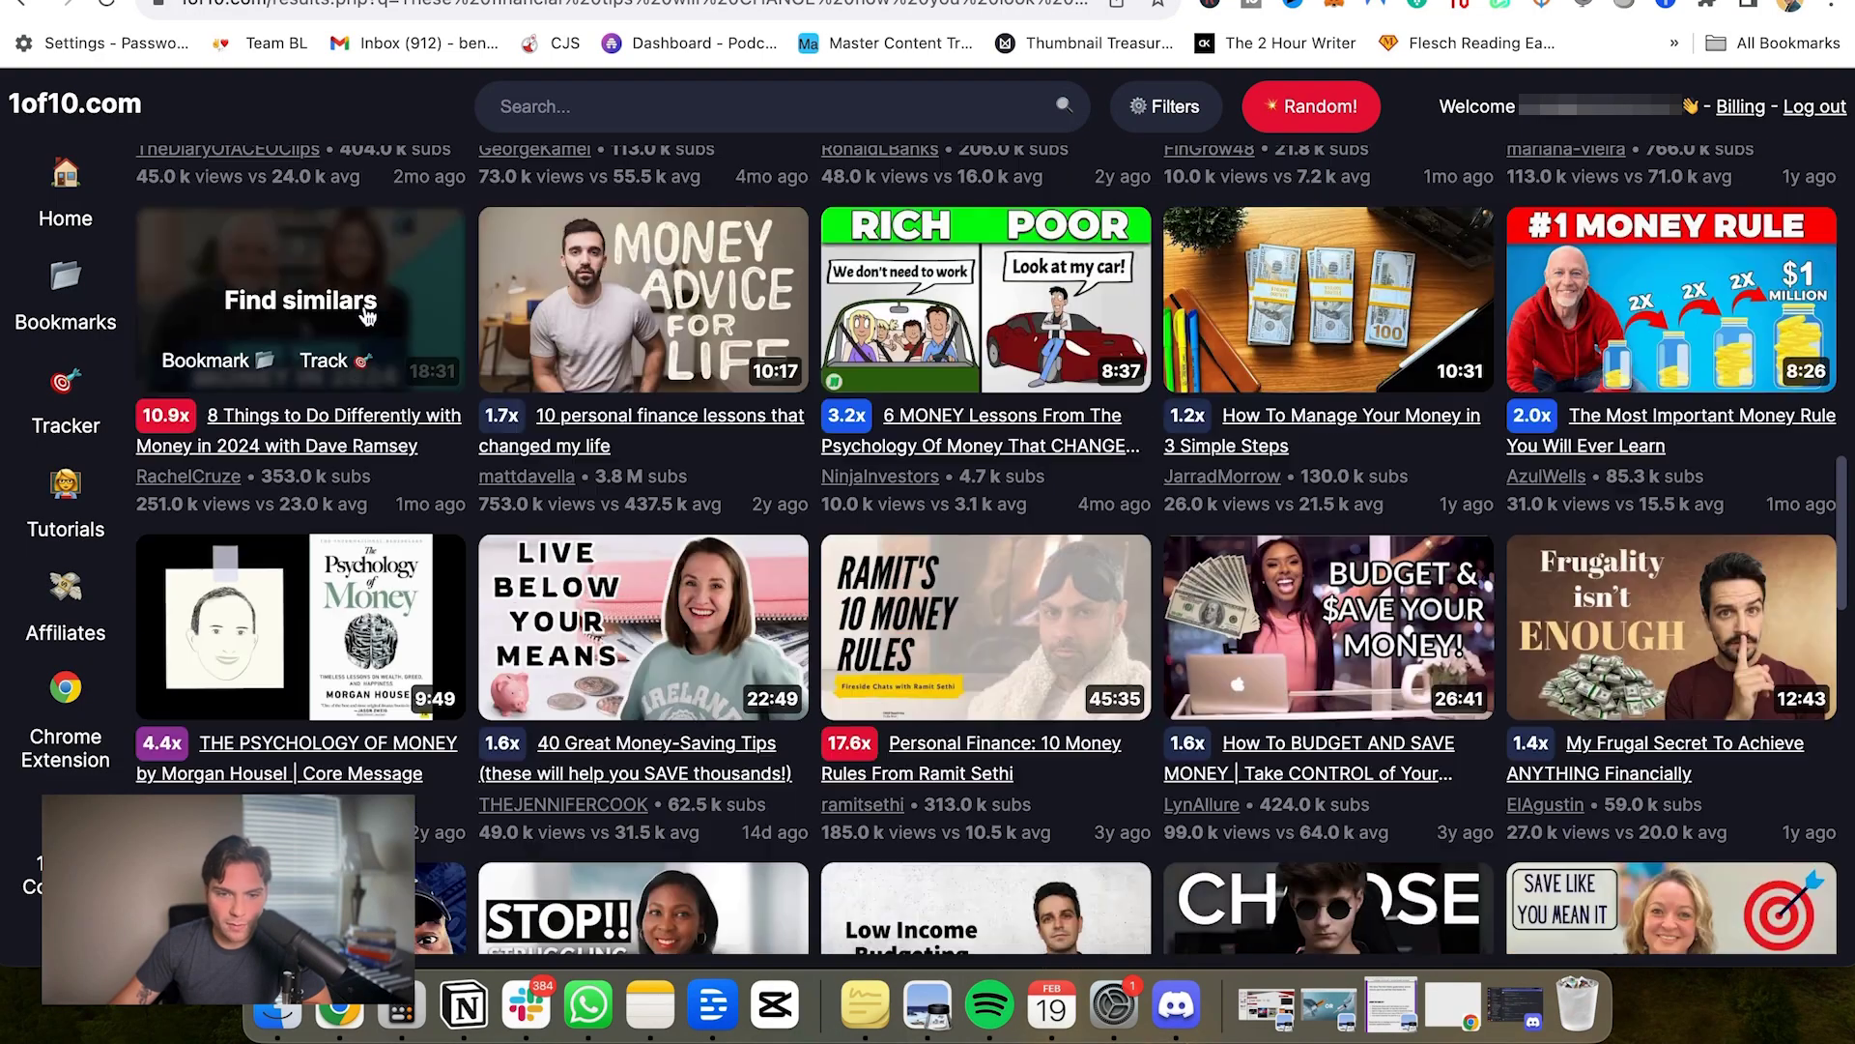
# Step: Bookmark the 10.9x '8 Things to Do Differently' video into the finance folder
pyautogui.click(223, 357)
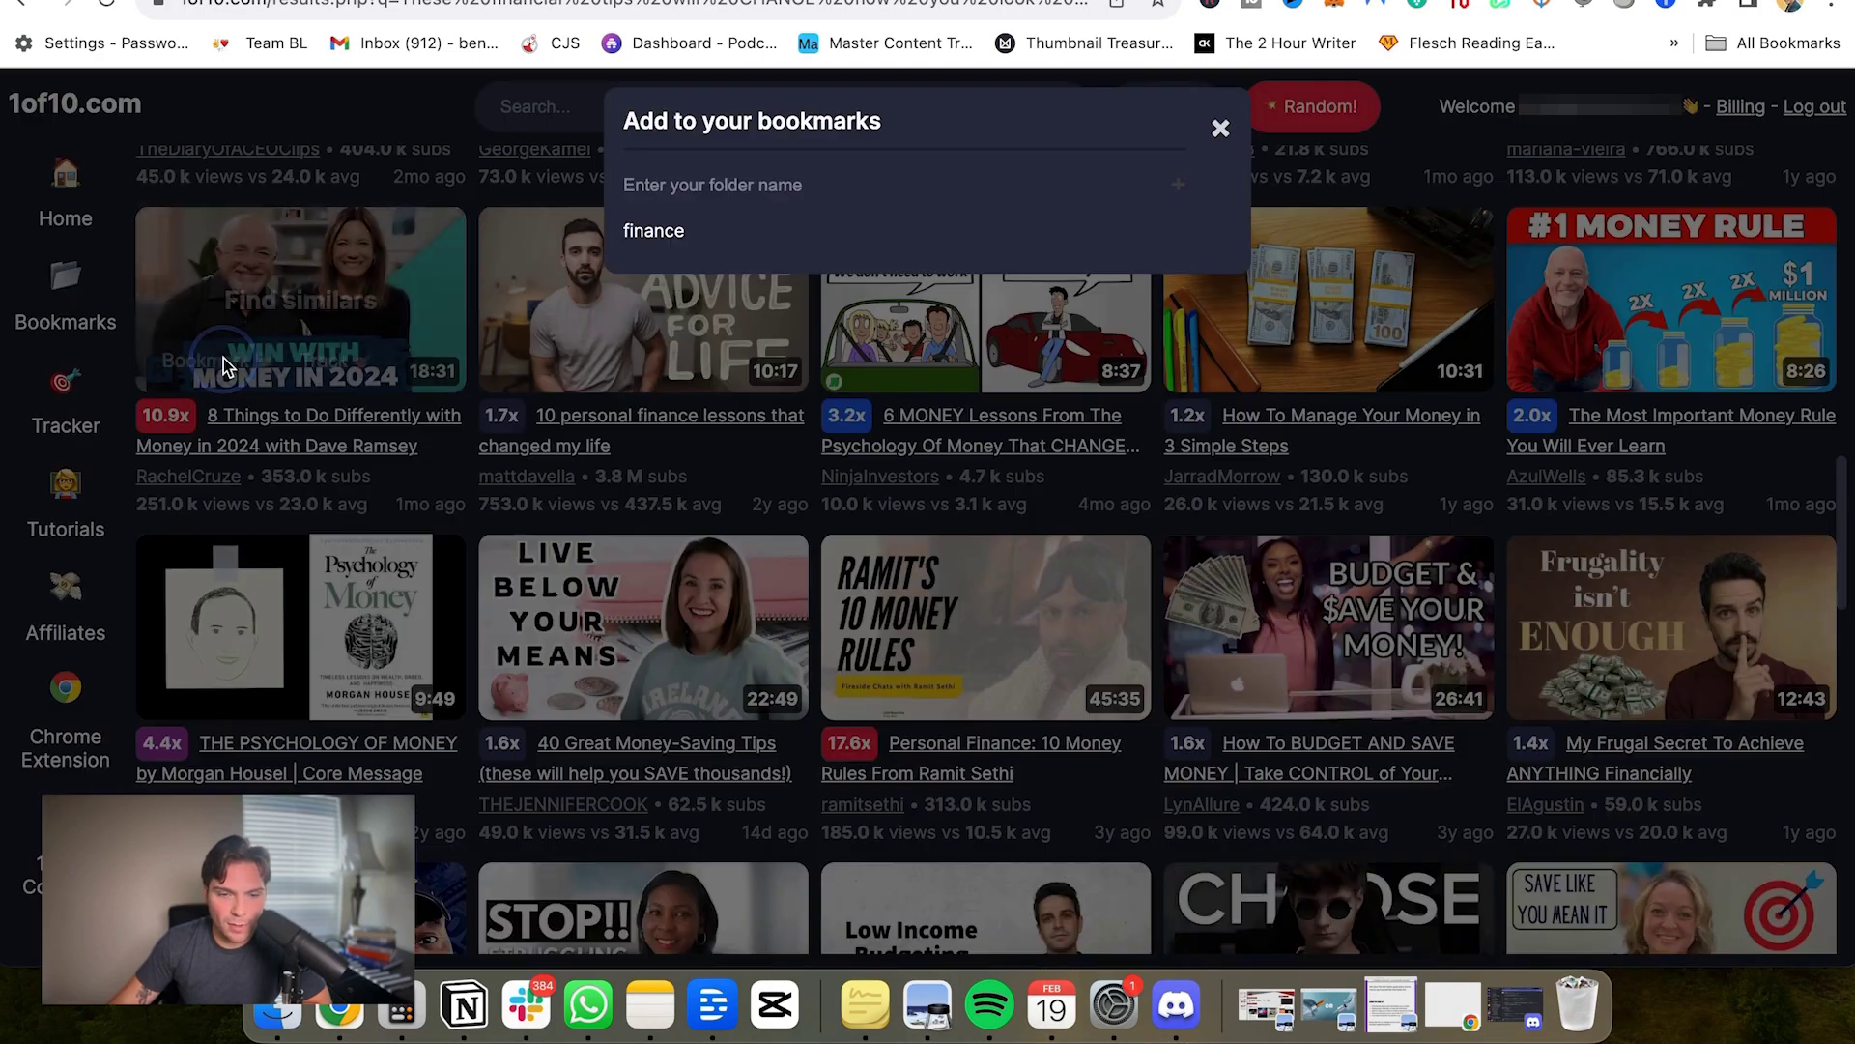
pyautogui.click(653, 230)
pyautogui.scroll(-10, 808, 474)
pyautogui.scroll(10, 808, 473)
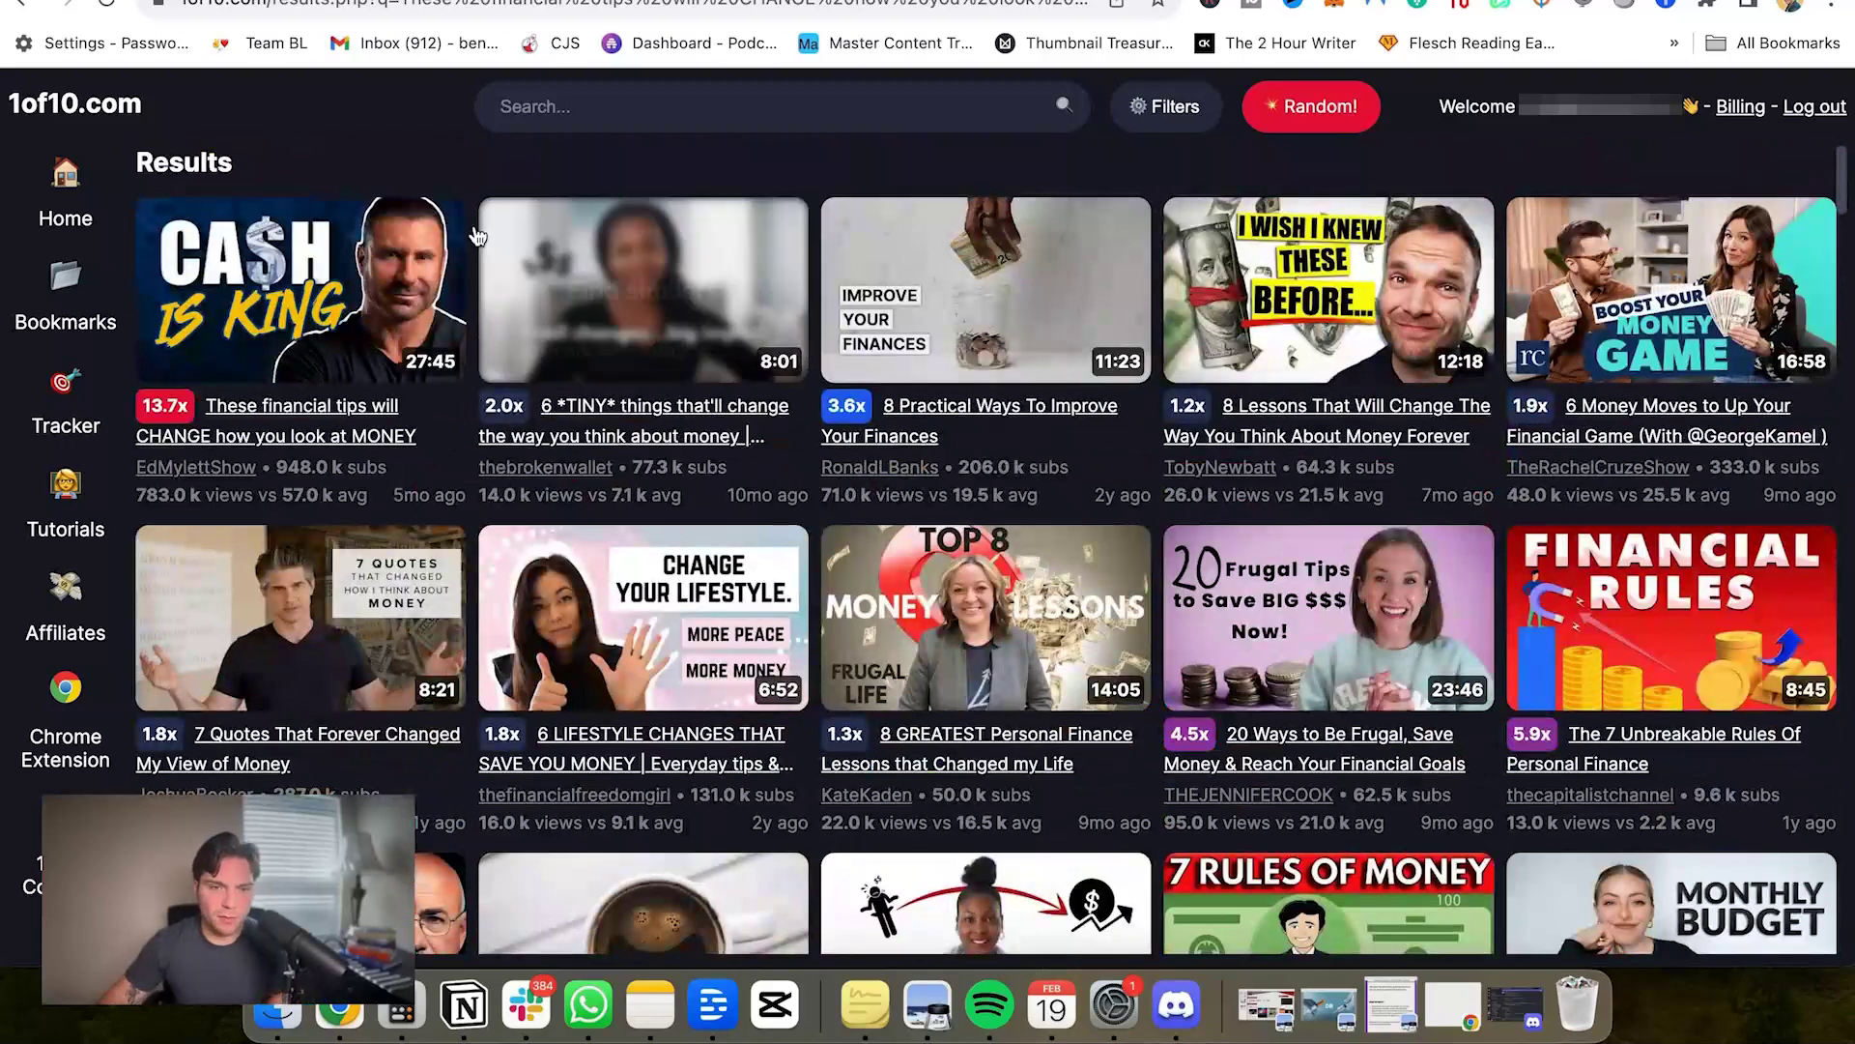
# Step: Search videos for 'finance', review the results, and select the query text
pyautogui.click(681, 113)
pyautogui.write('fina')
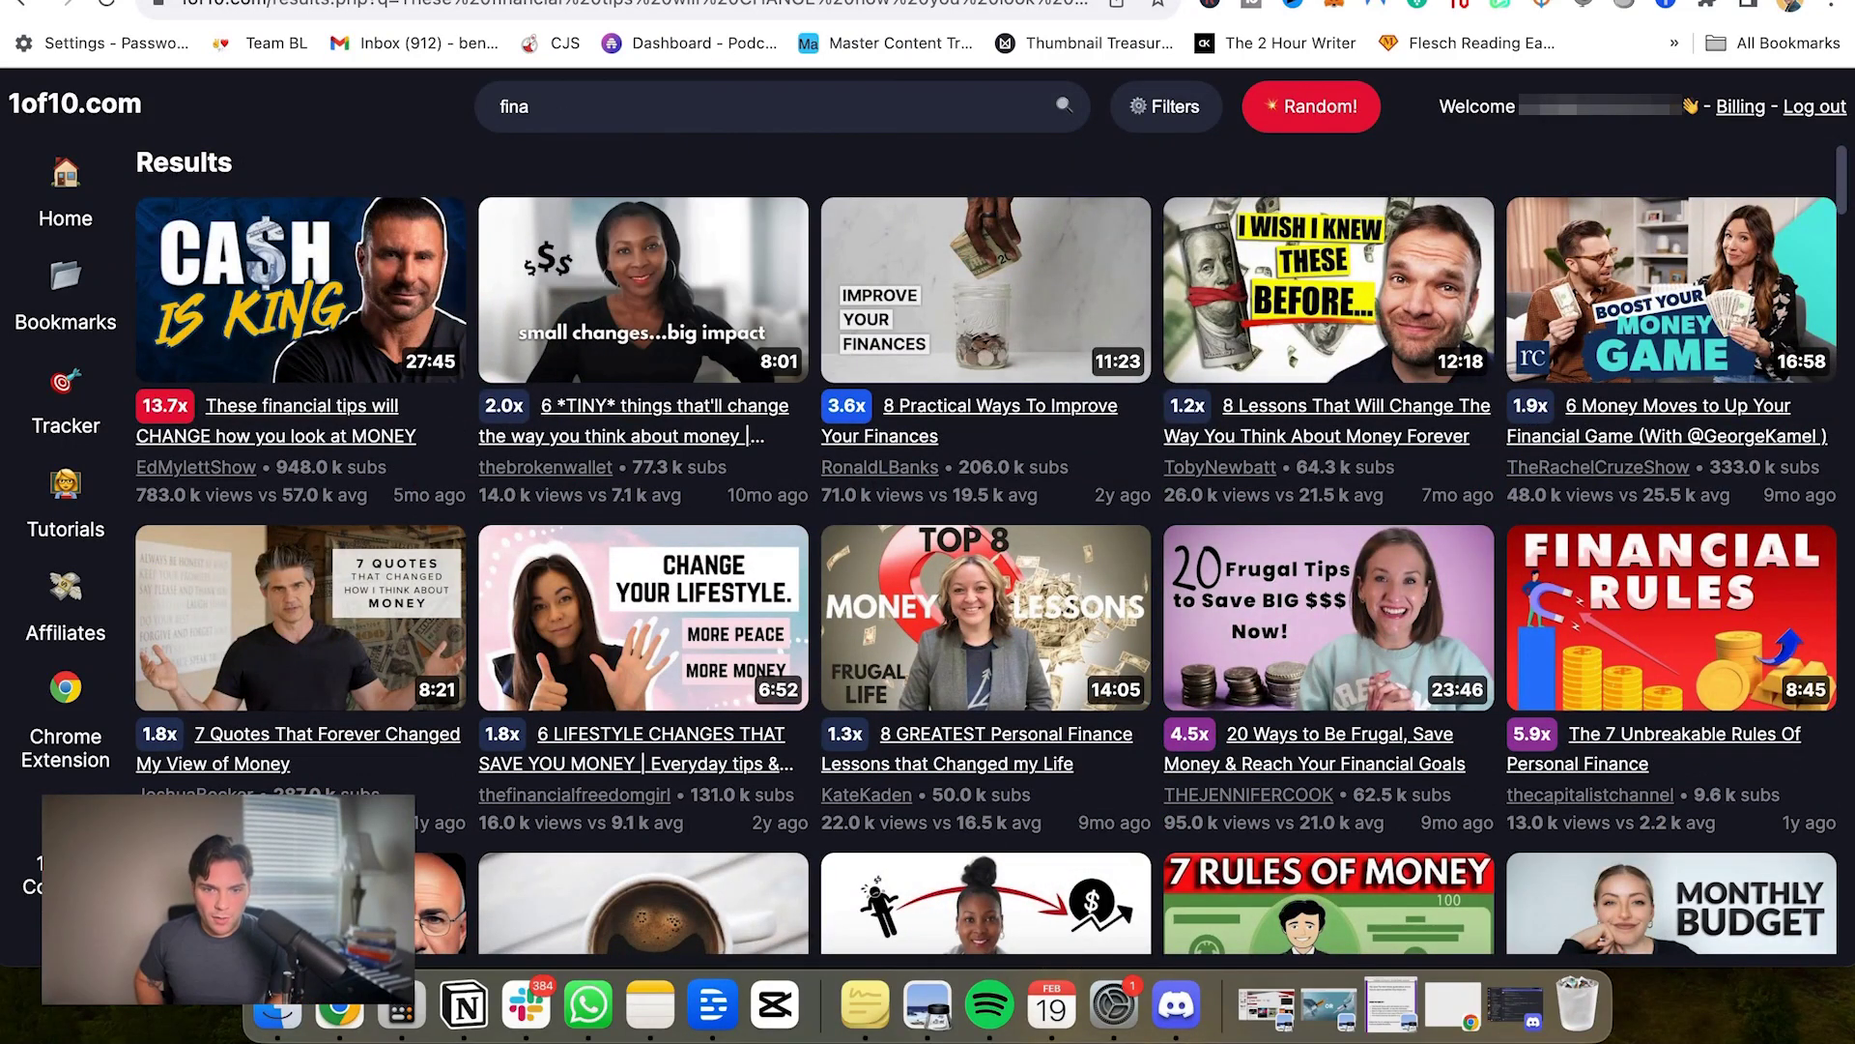
pyautogui.write('nce')
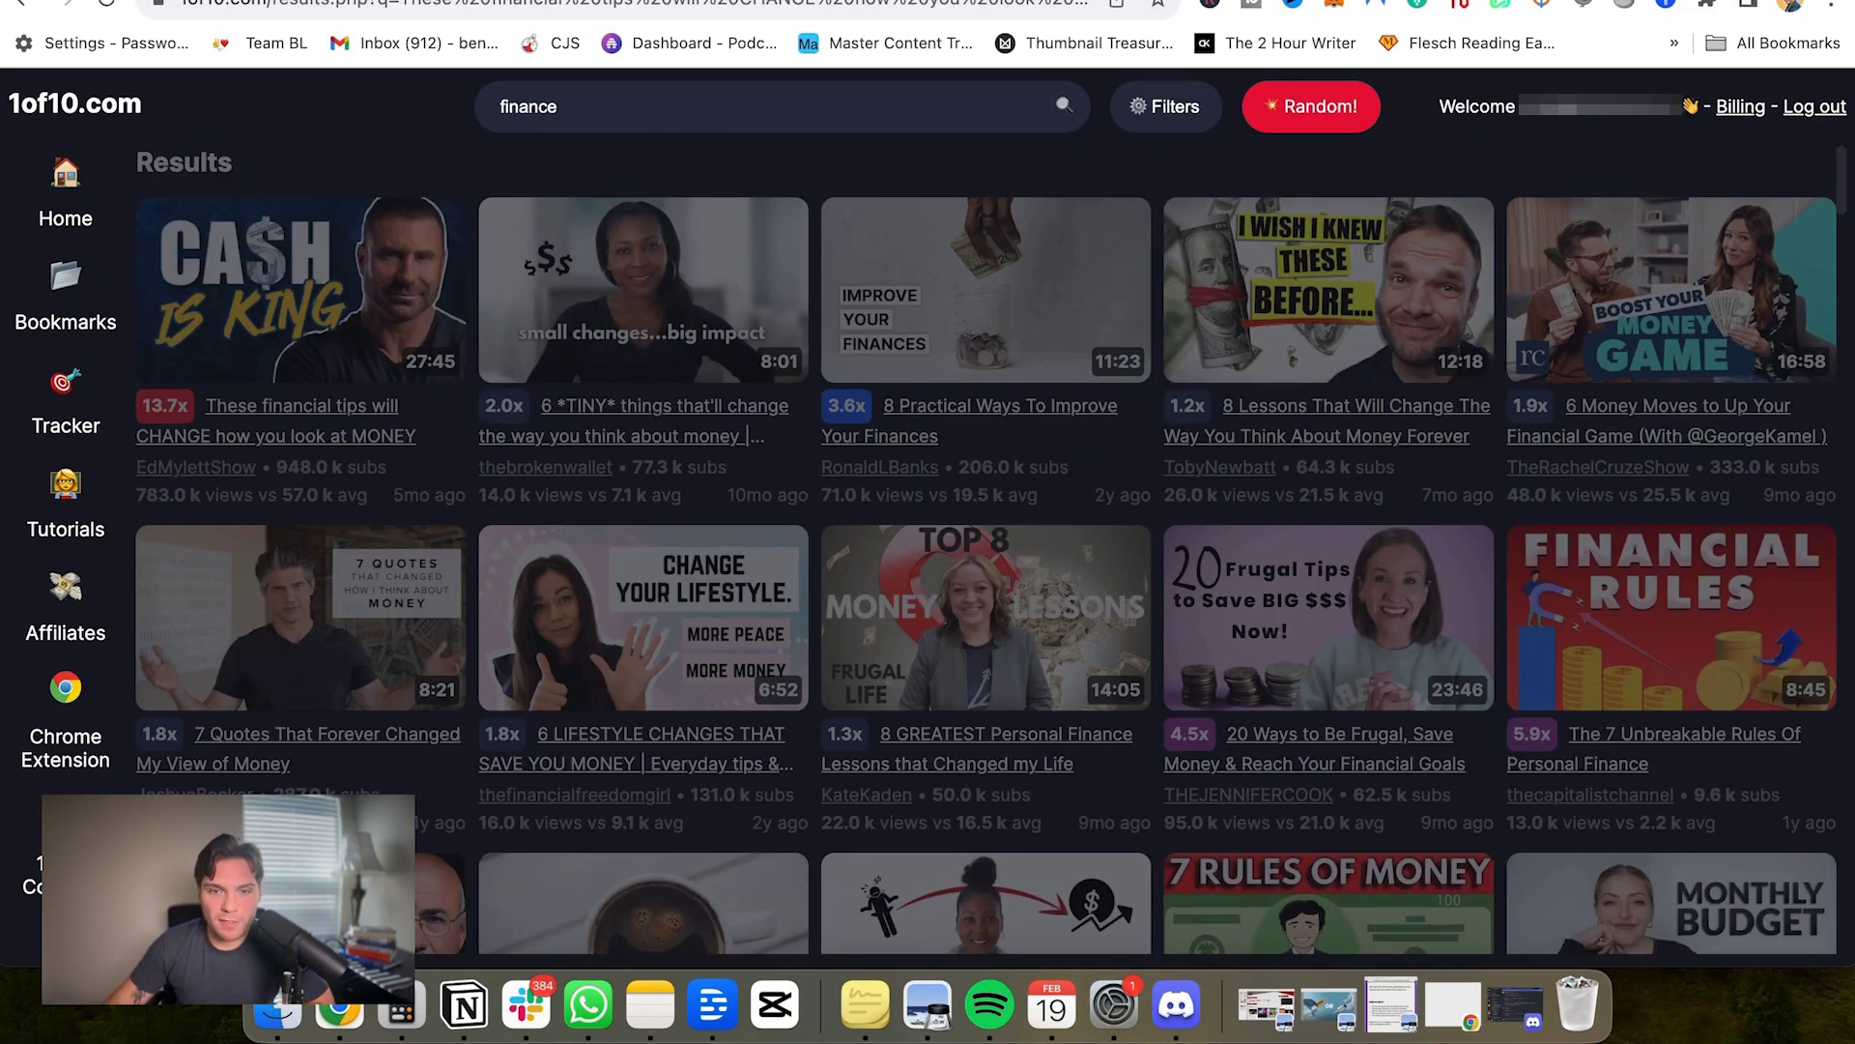
pyautogui.press('Return')
pyautogui.scroll(-8, 1328, 434)
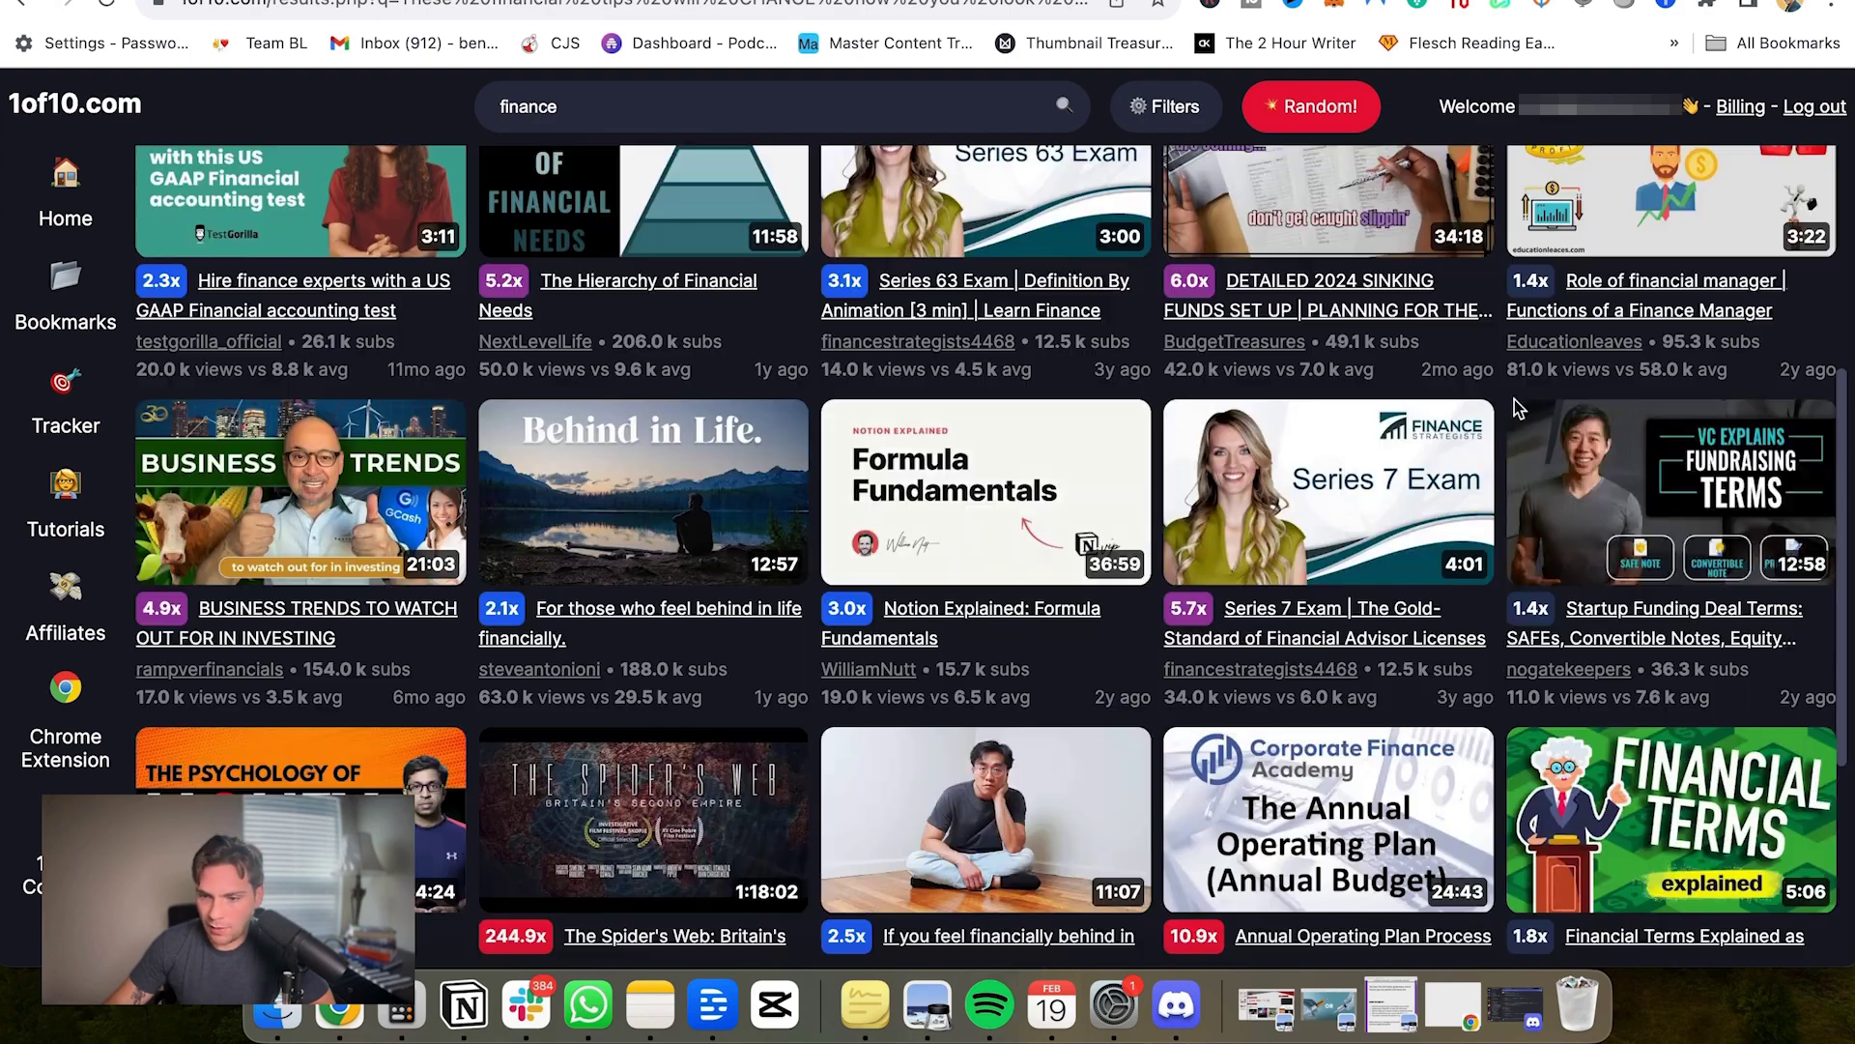
pyautogui.scroll(8, 1111, 425)
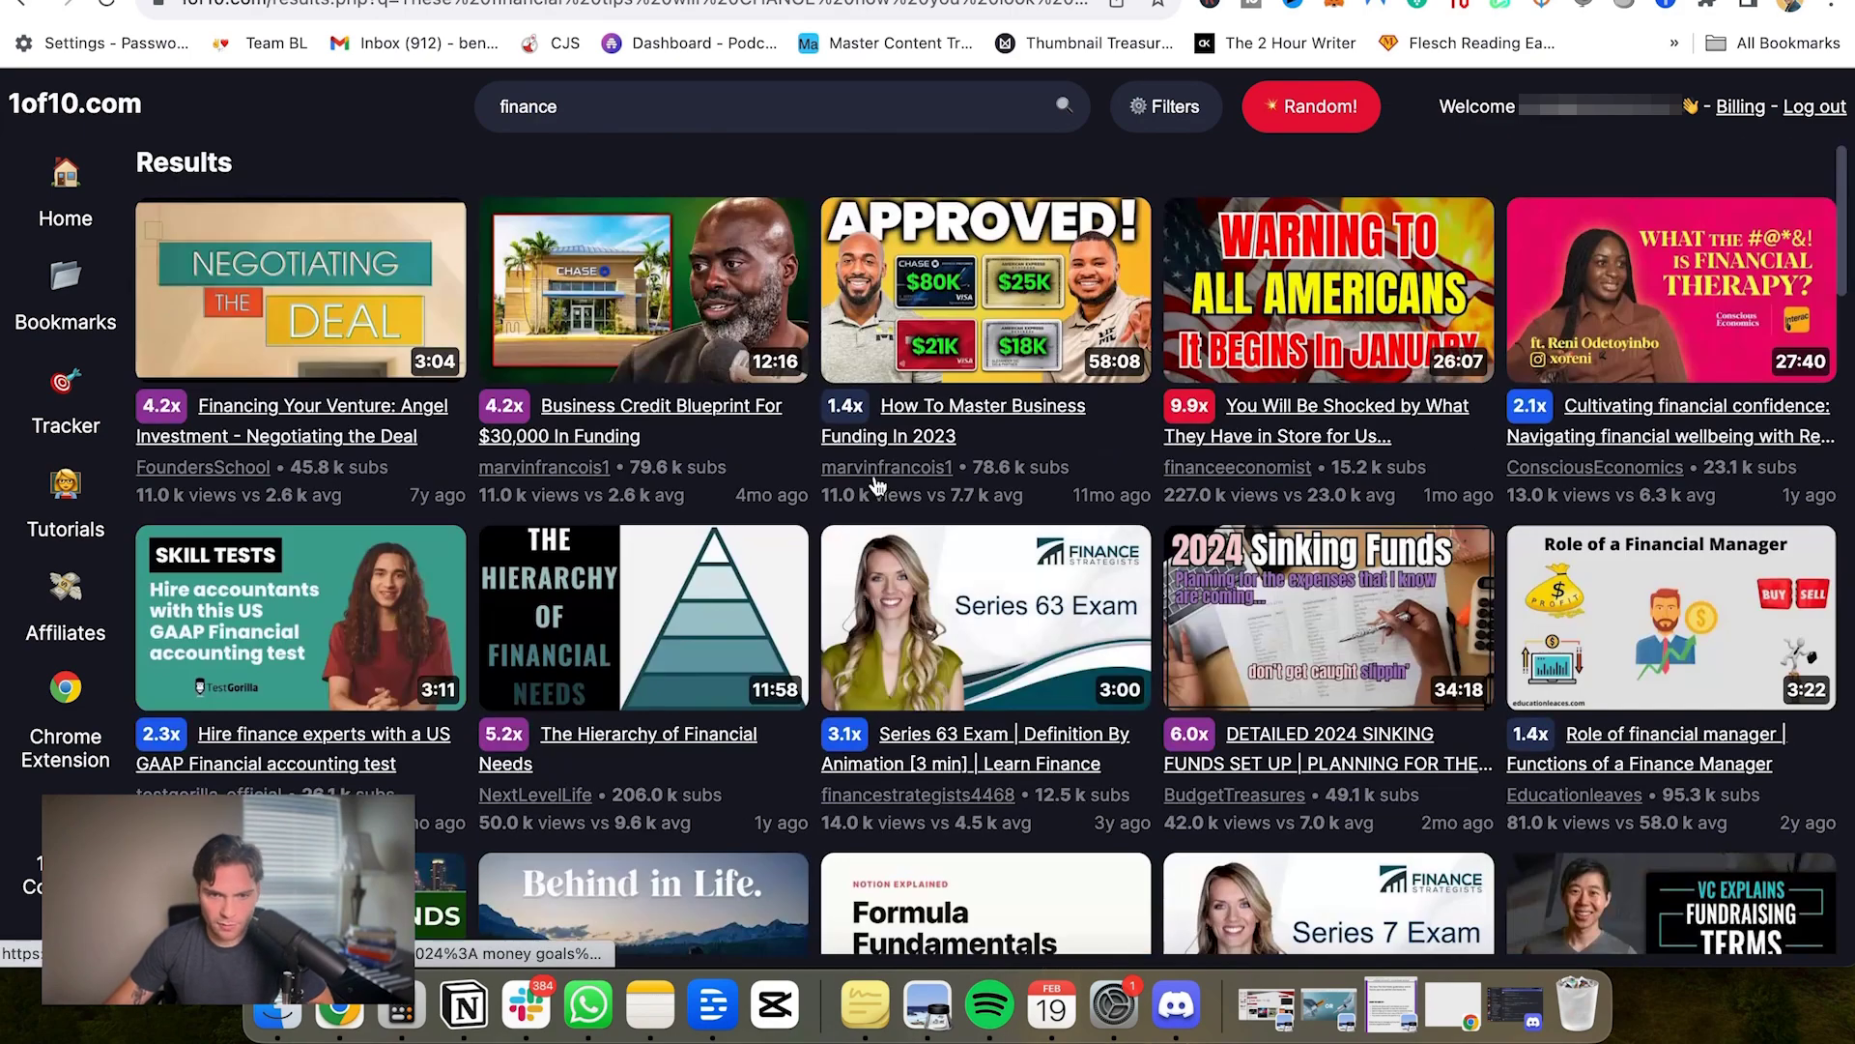
pyautogui.moveTo(615, 121); pyautogui.dragTo(425, 111)
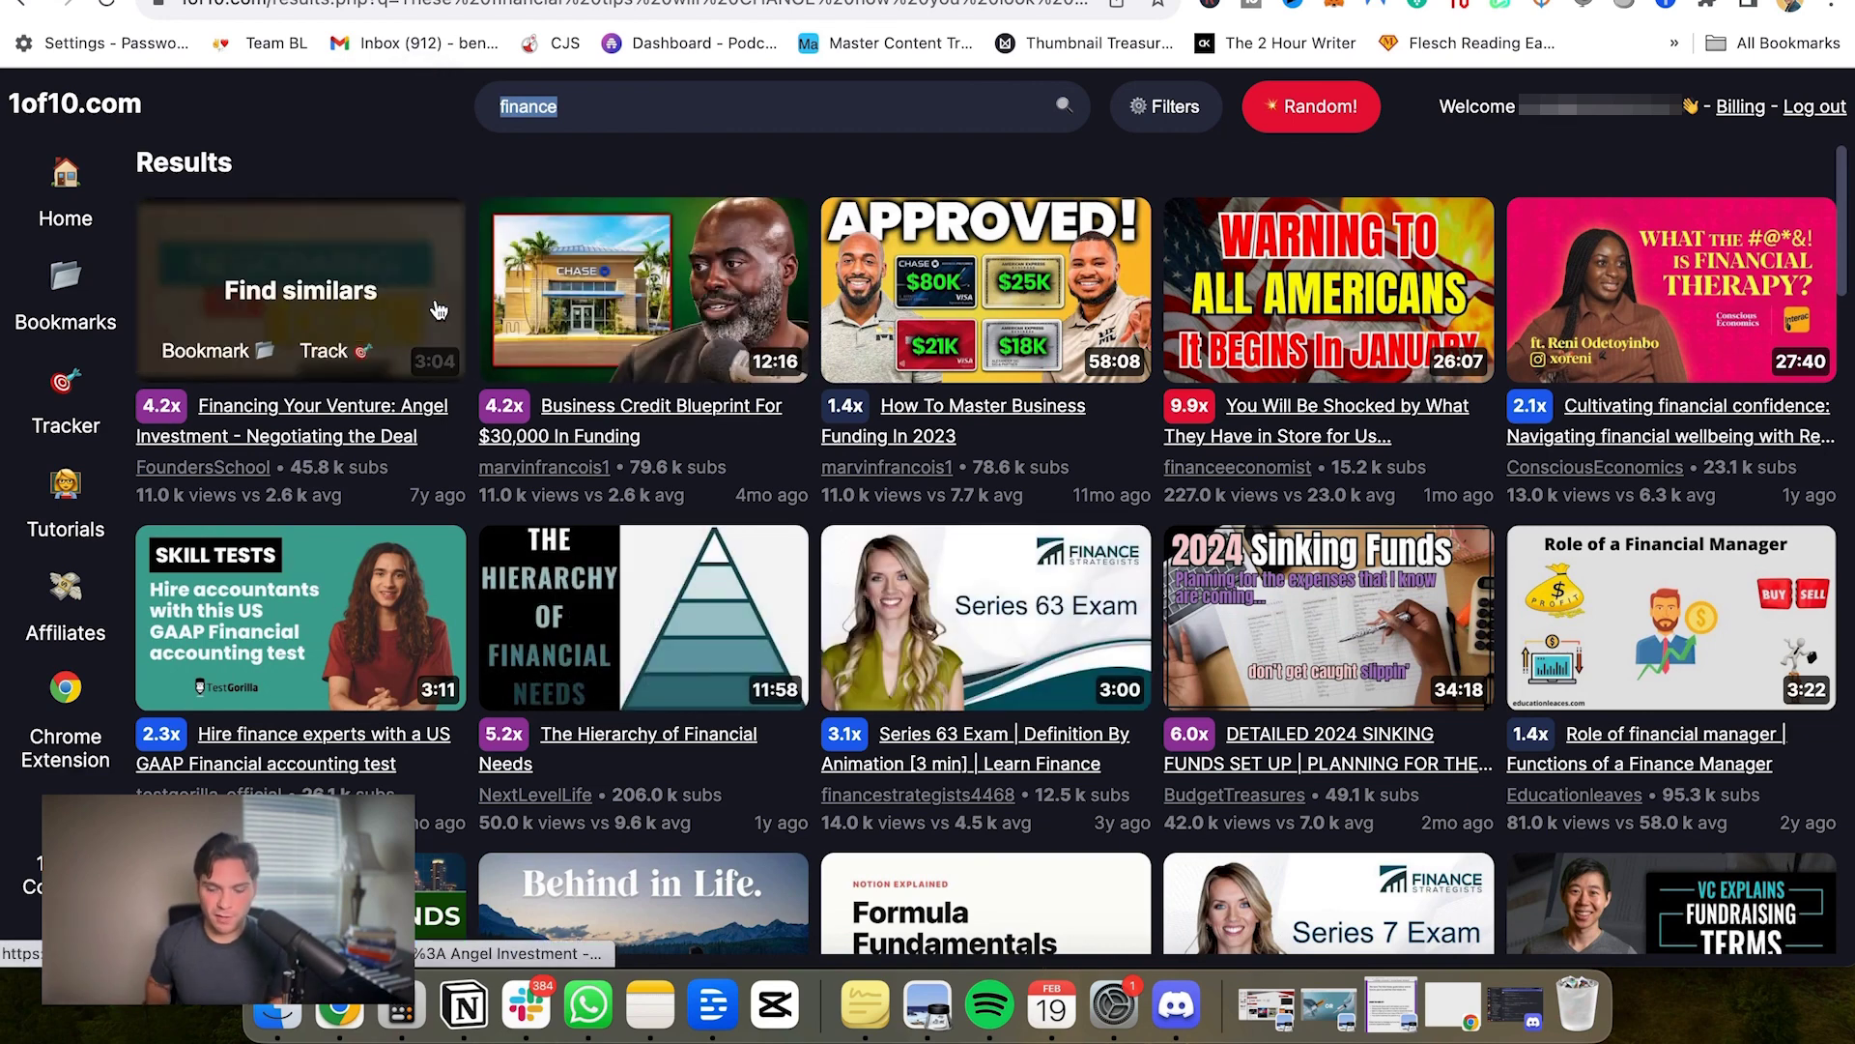
# Step: Search 'how to make money', save the 4.9x video to finance, and track its channel
pyautogui.write('how to make money')
pyautogui.press('Return')
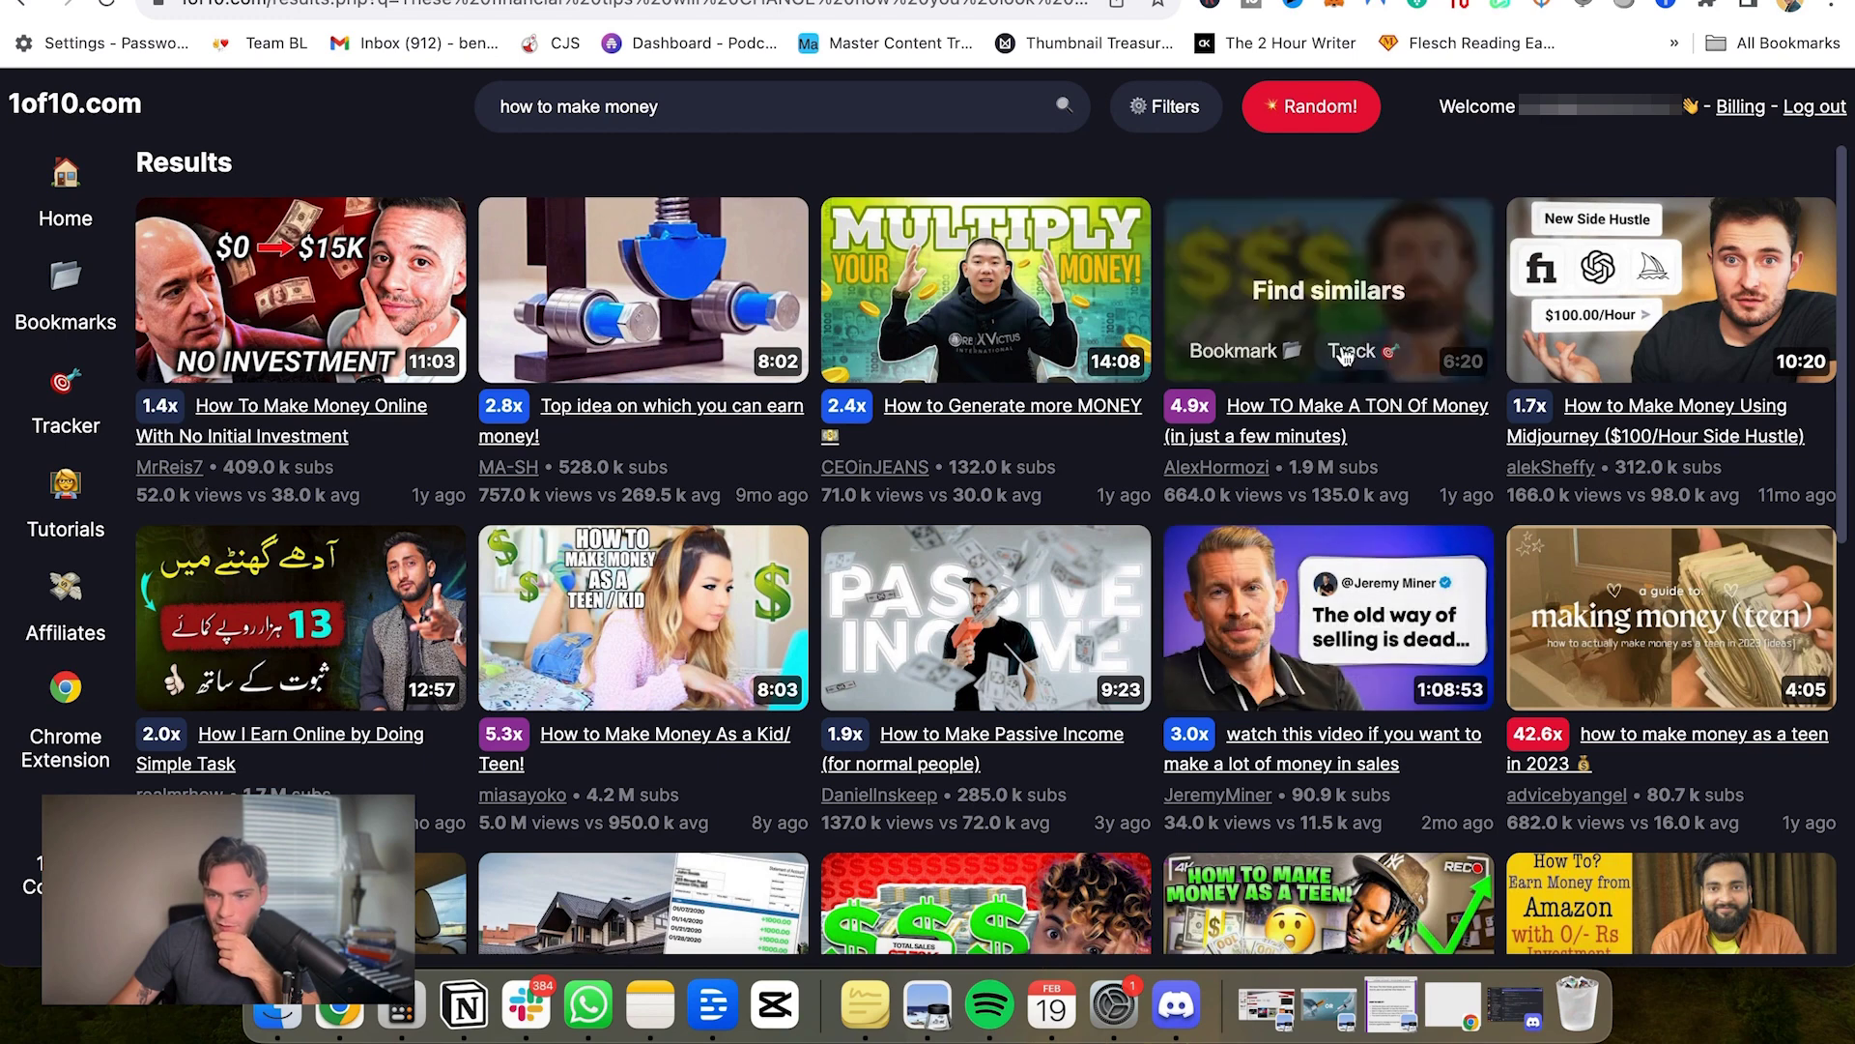
pyautogui.click(1230, 348)
pyautogui.click(727, 220)
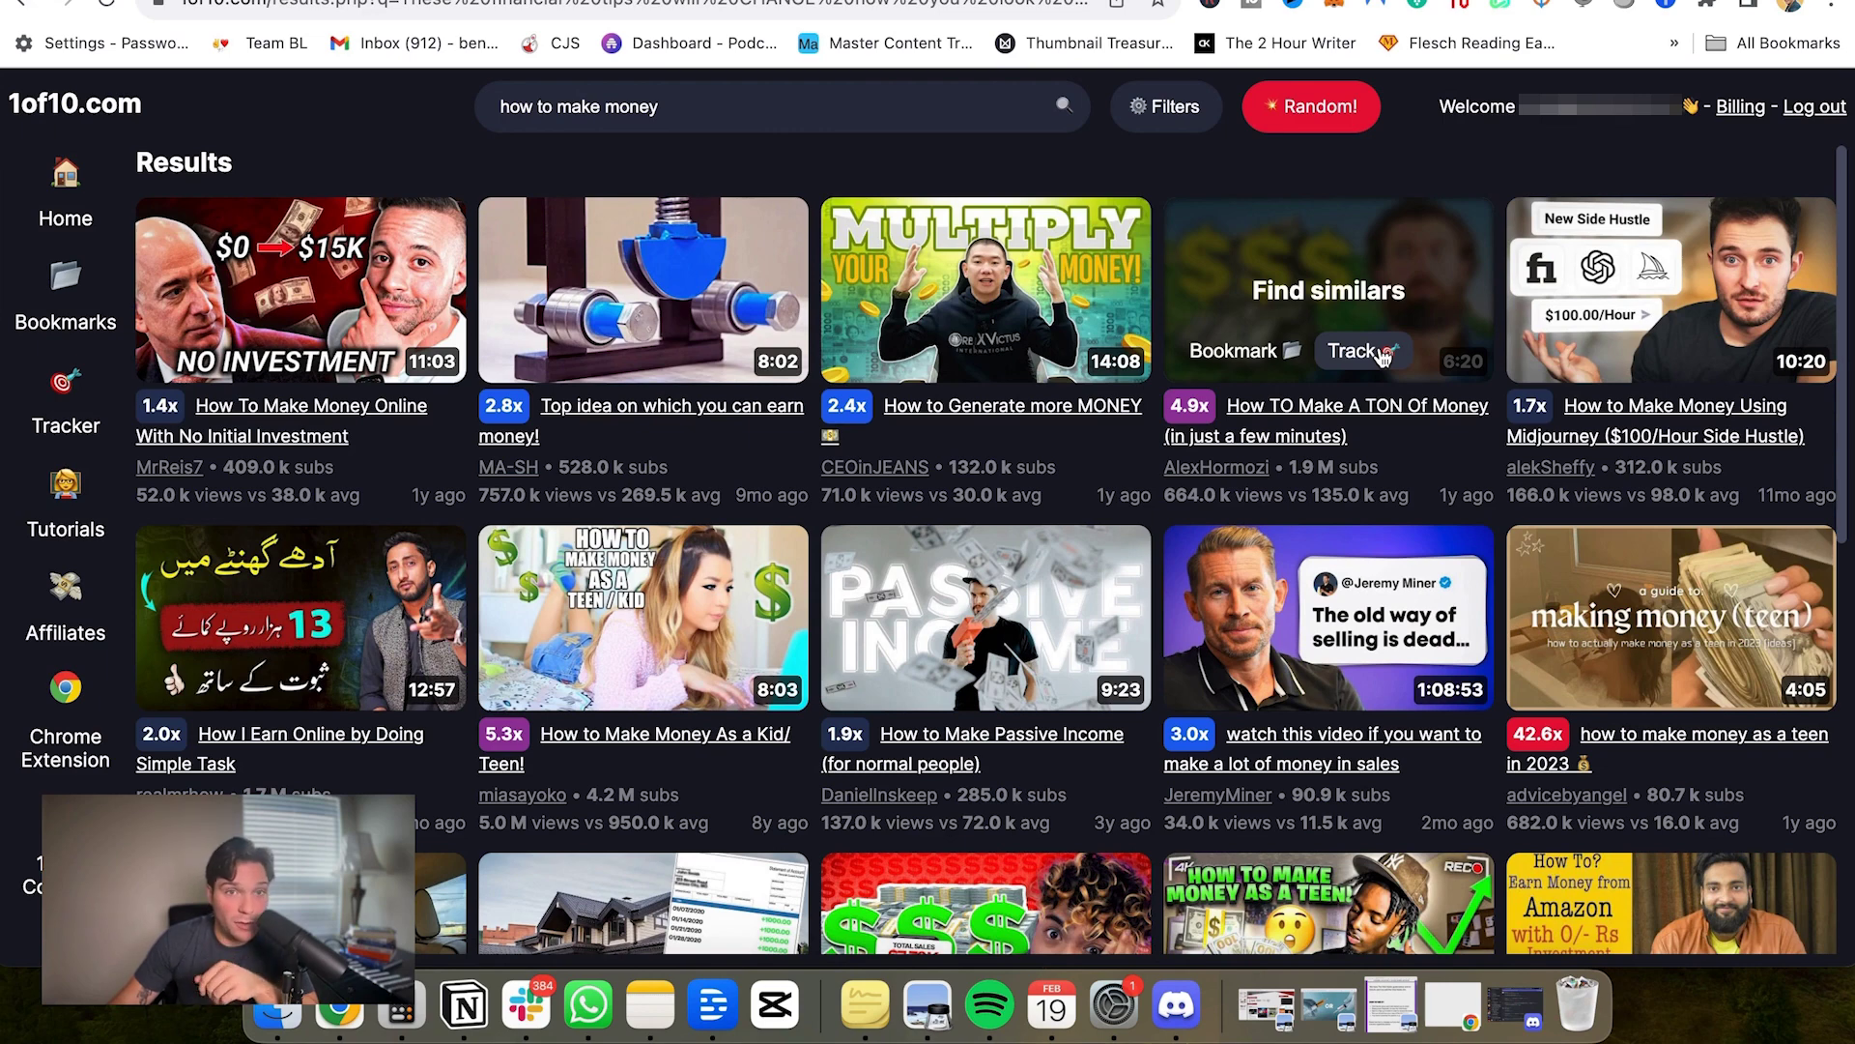
pyautogui.click(1384, 356)
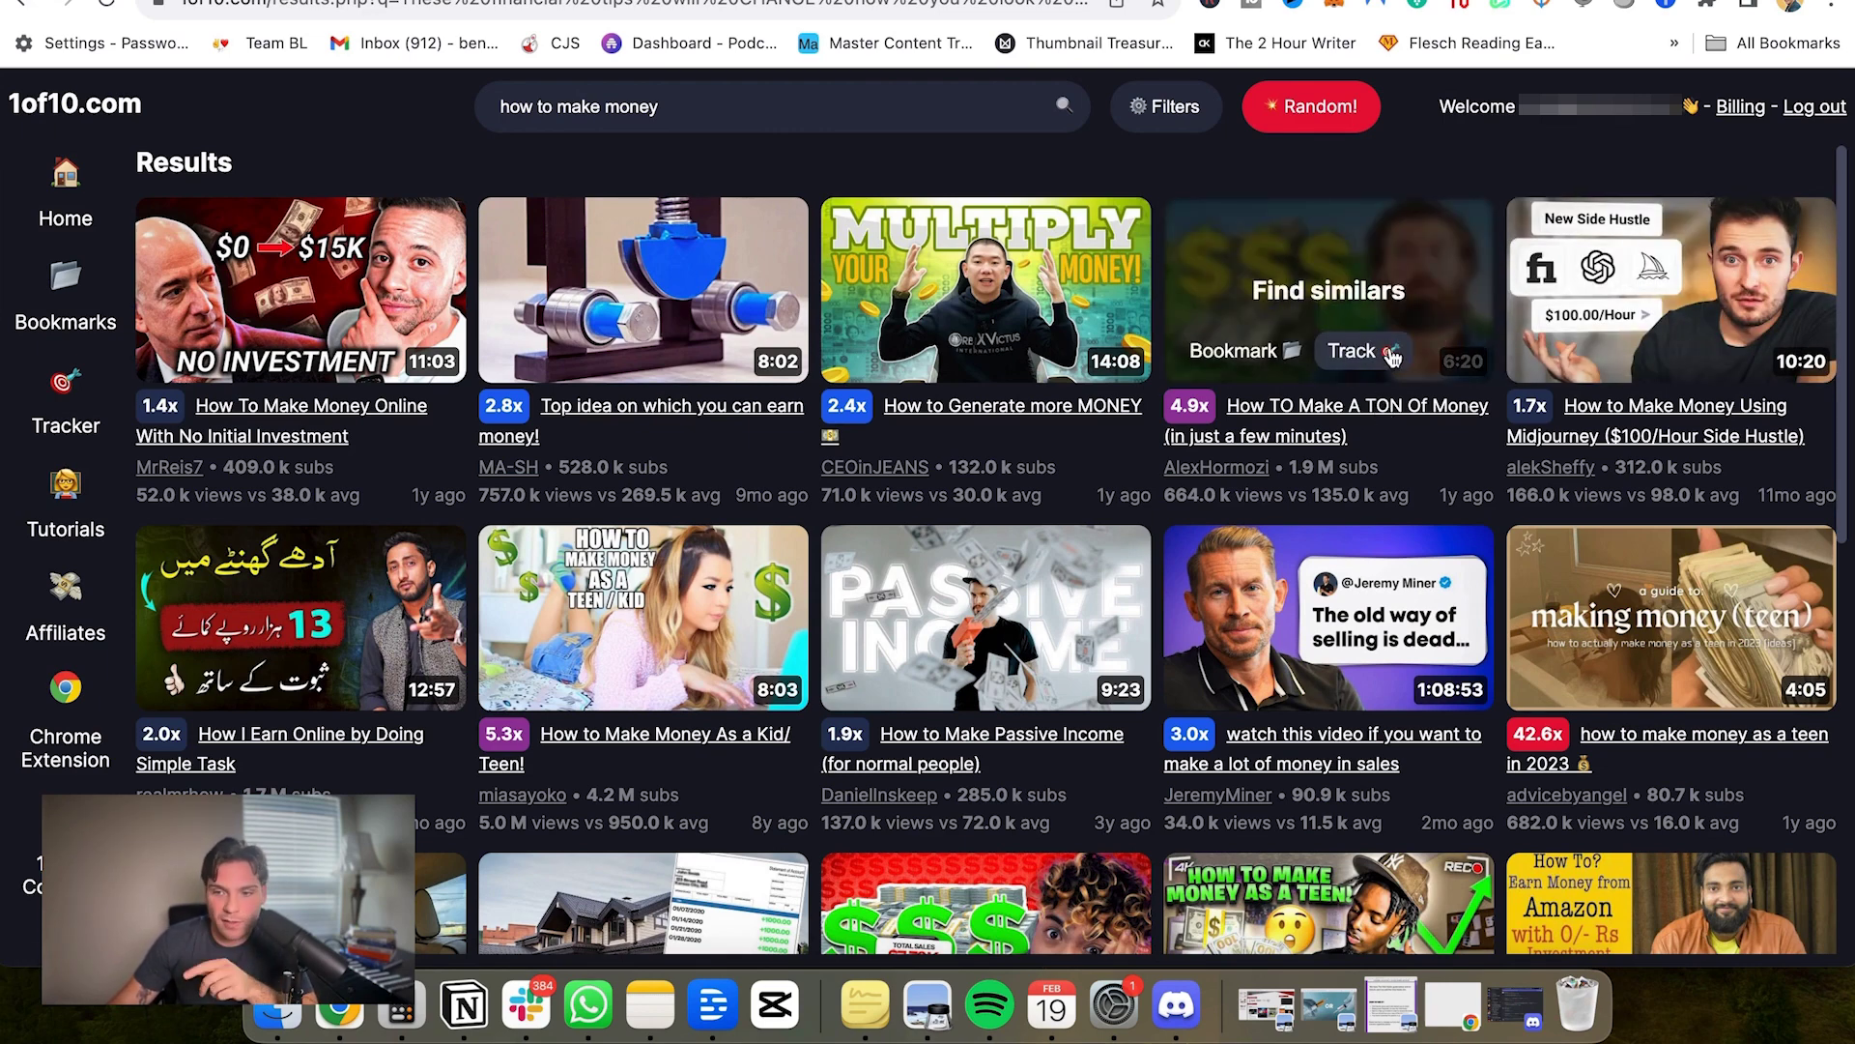
pyautogui.click(1389, 356)
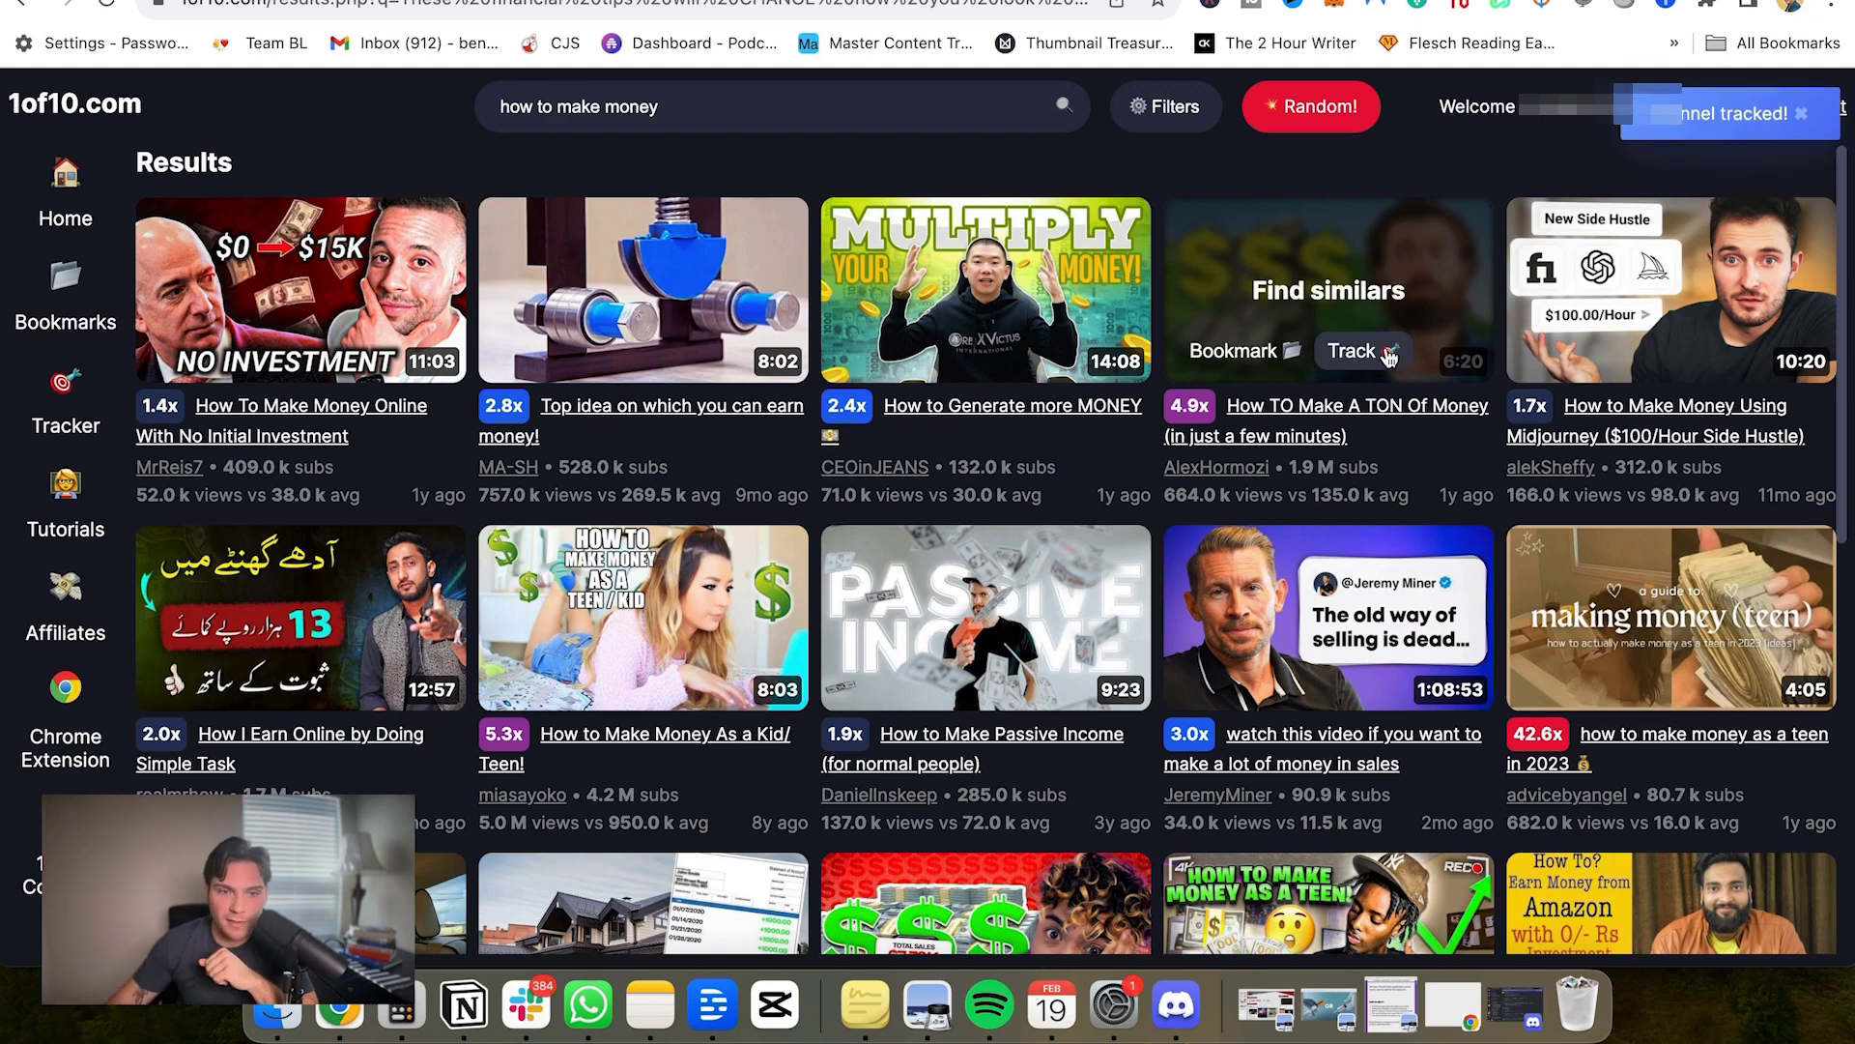
# Step: Open the tracked AlexHormozi channel from Tracker to view its outlier videos
pyautogui.click(82, 418)
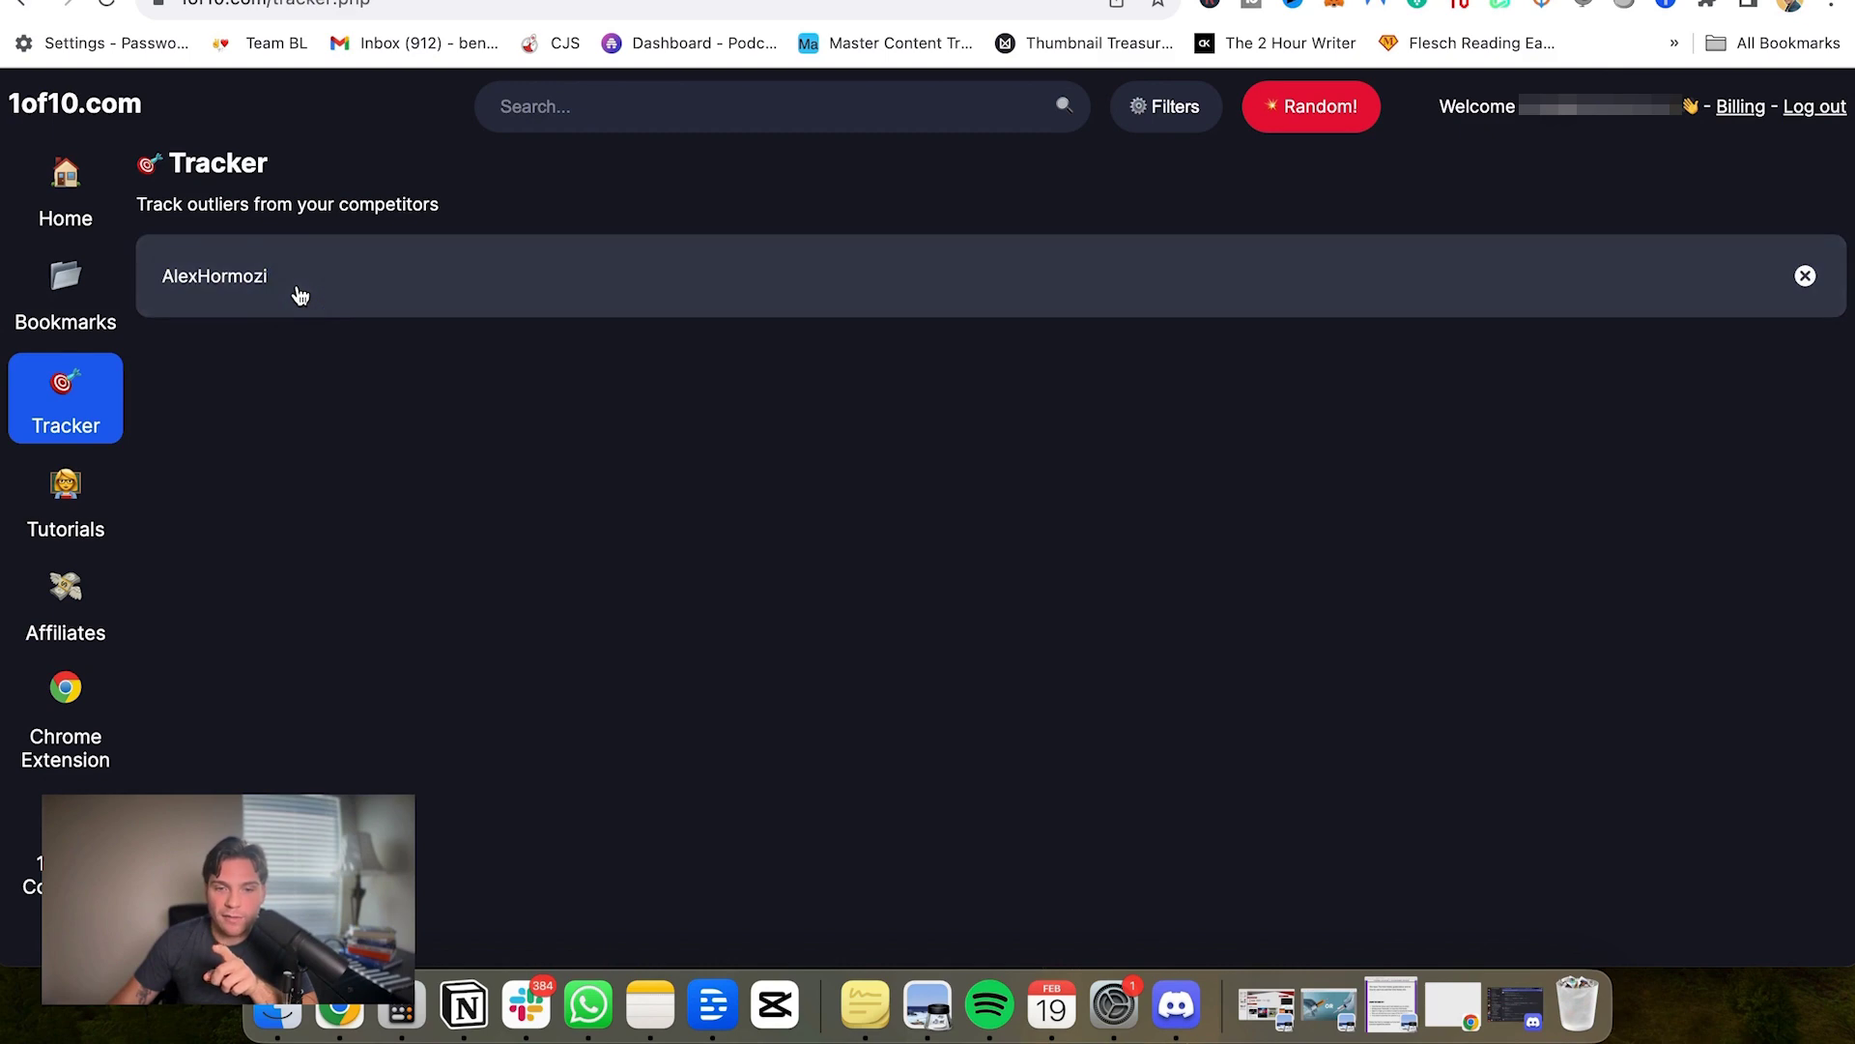
pyautogui.click(242, 304)
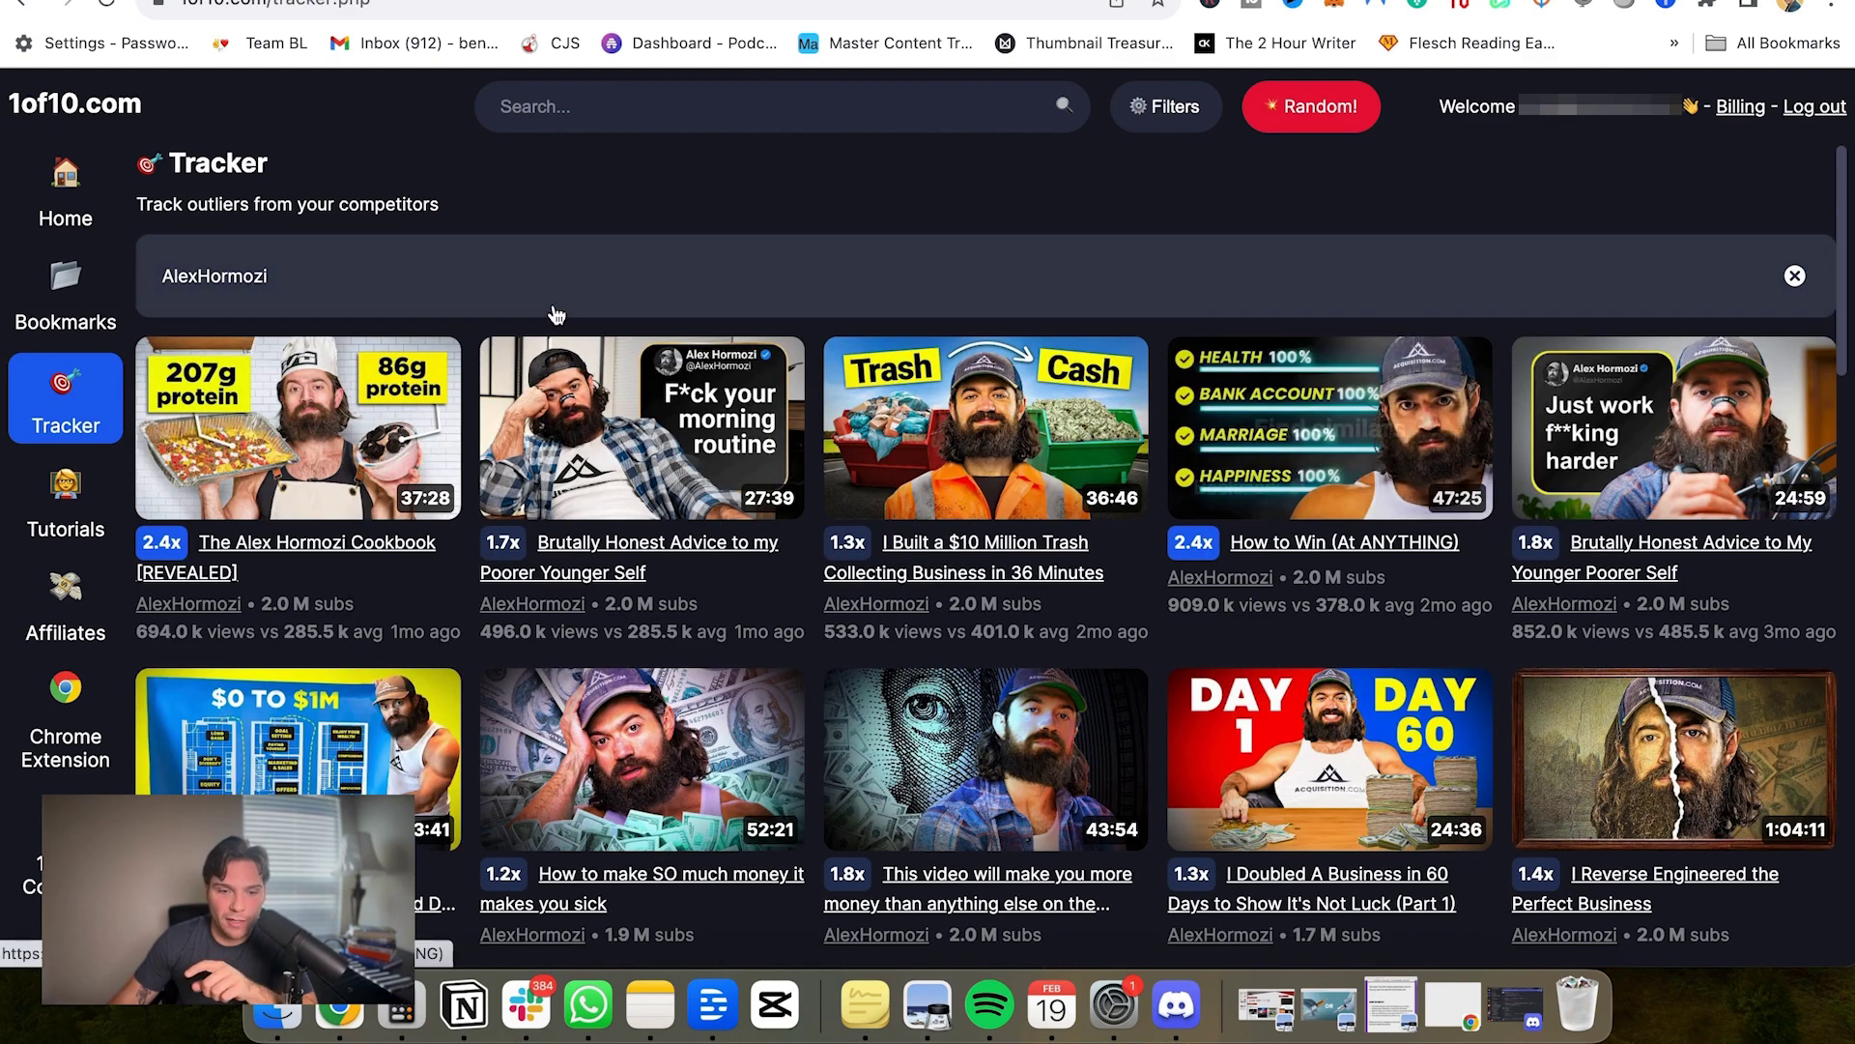
pyautogui.scroll(-1, 1372, 534)
pyautogui.moveTo(735, 387)
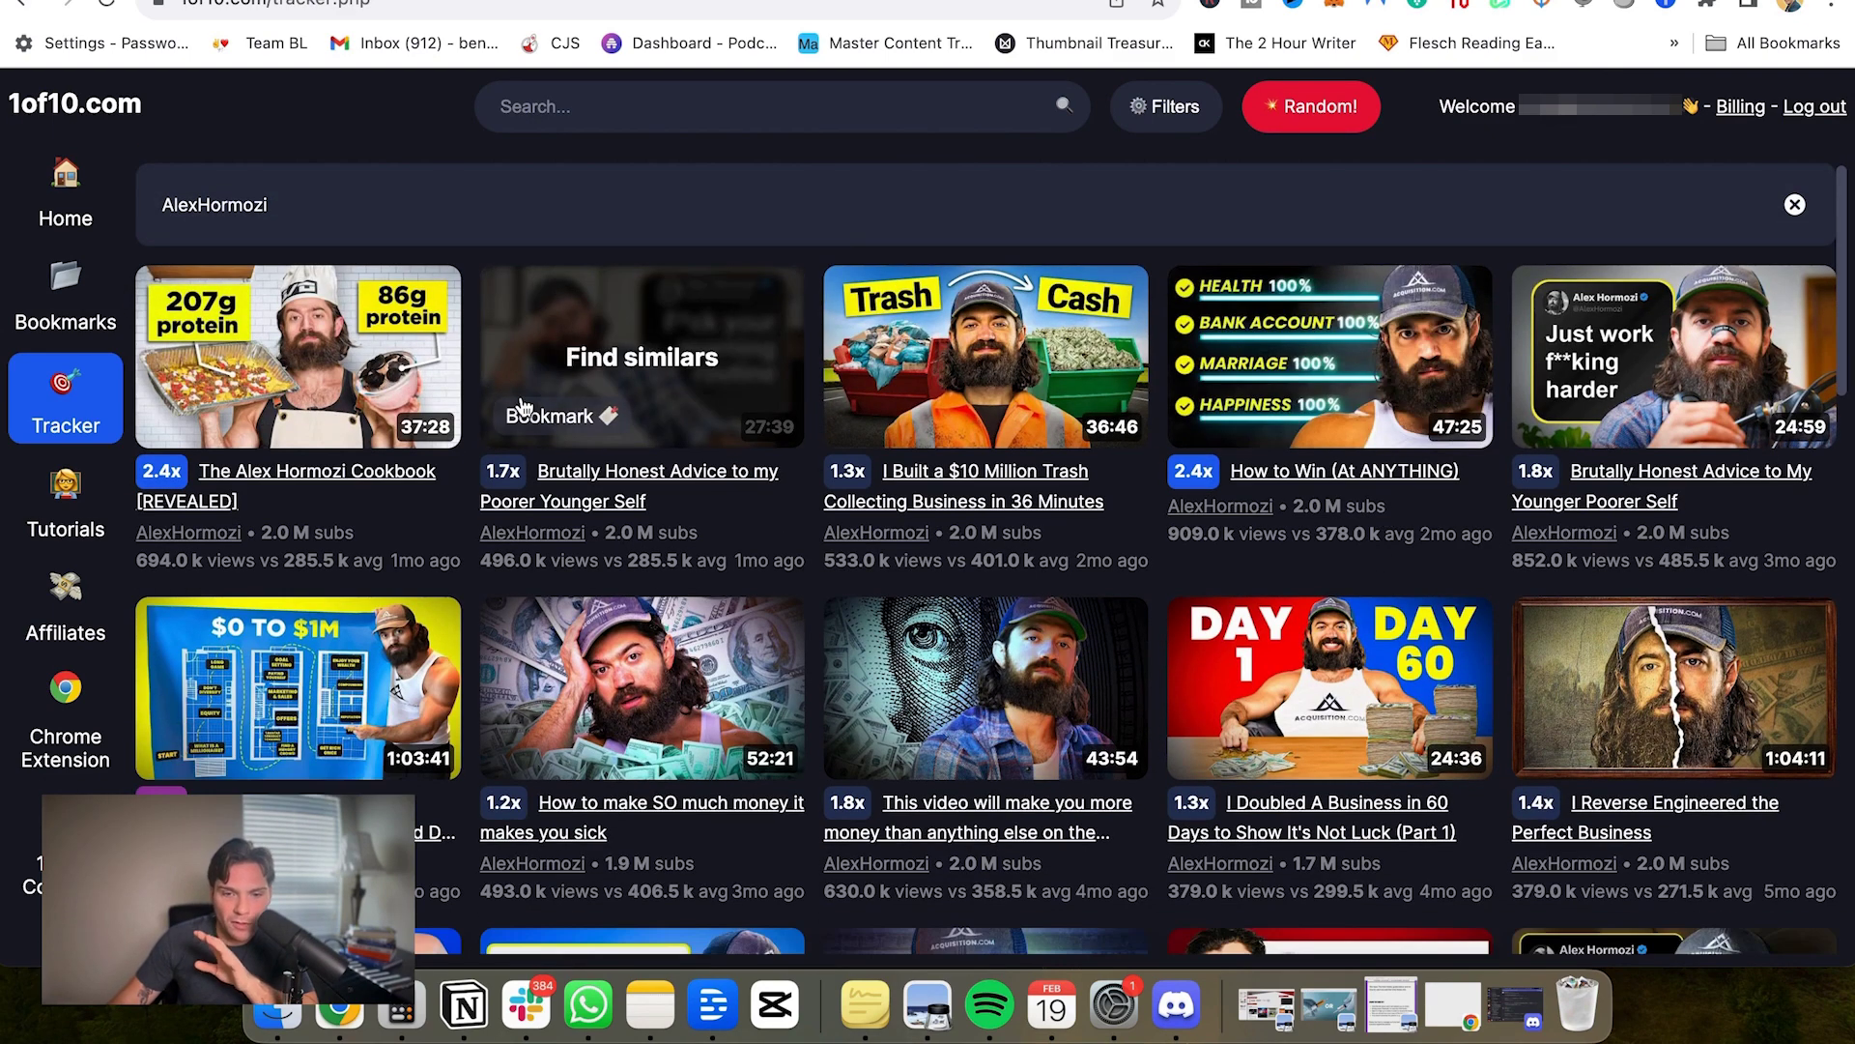
pyautogui.scroll(1, 735, 386)
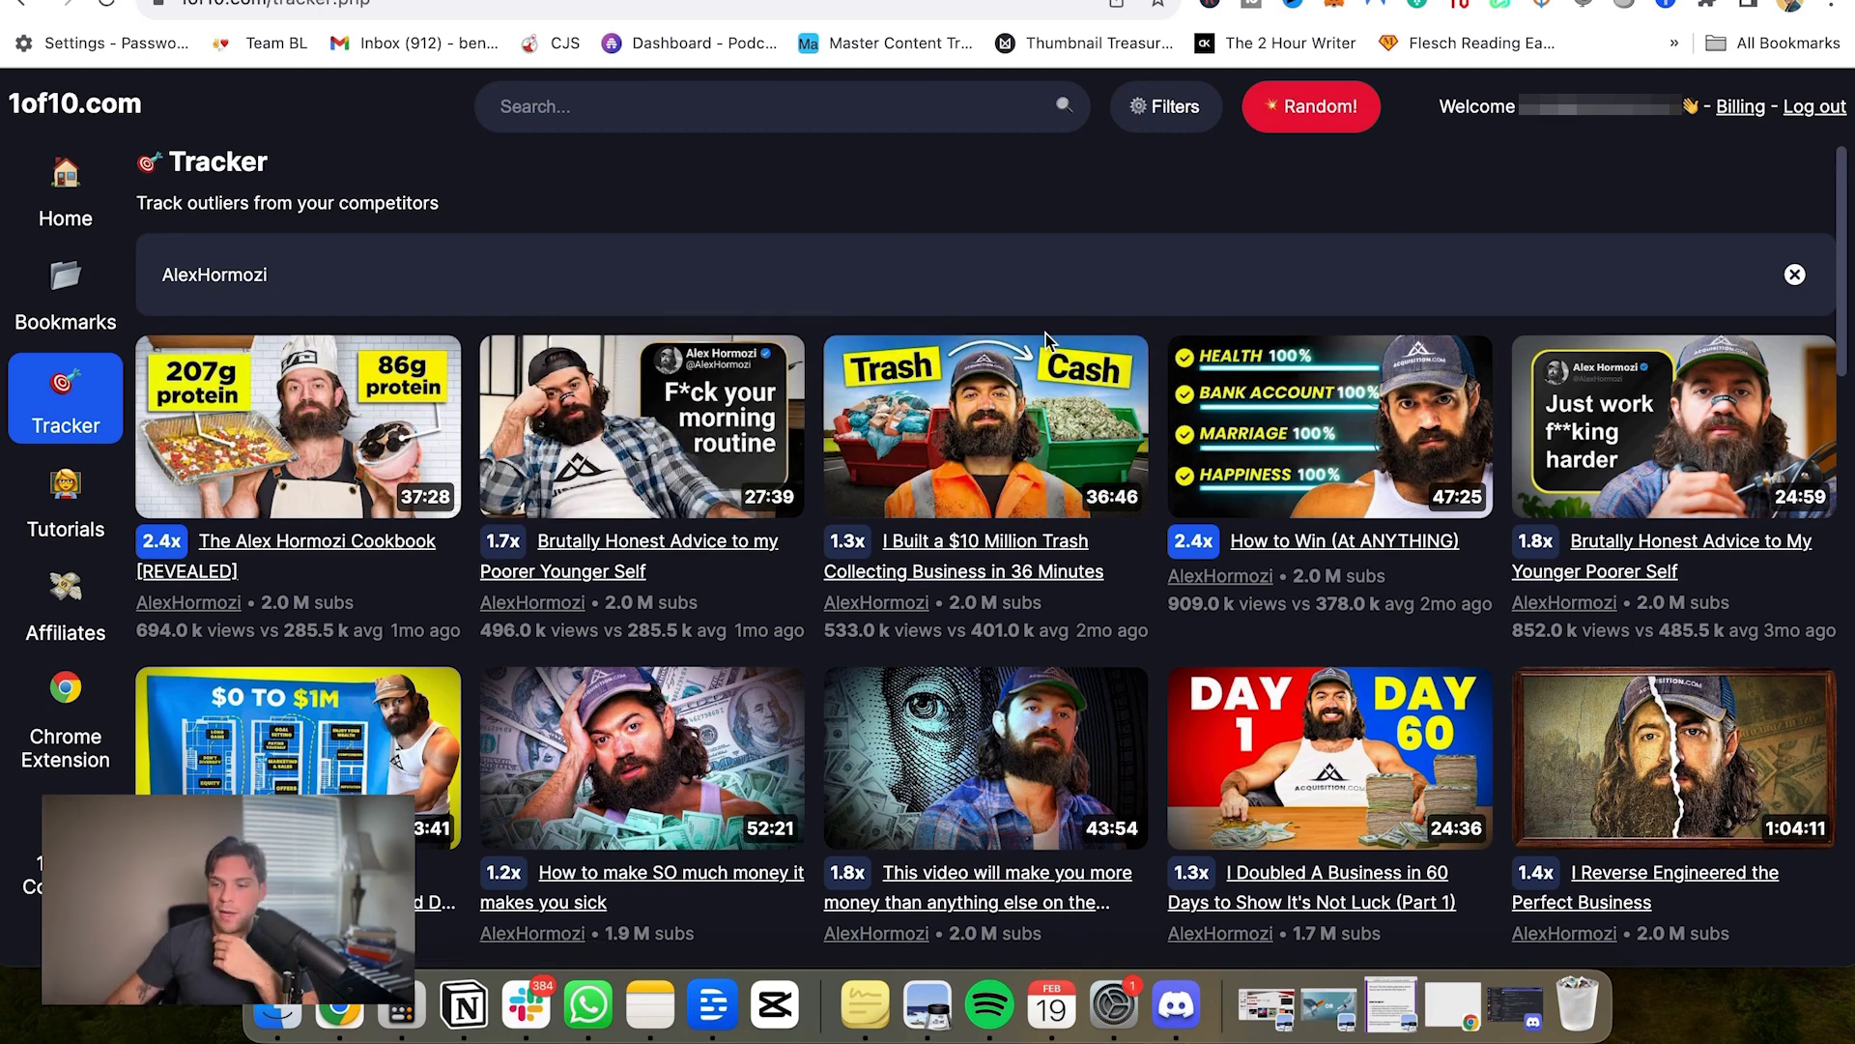
pyautogui.moveTo(652, 442)
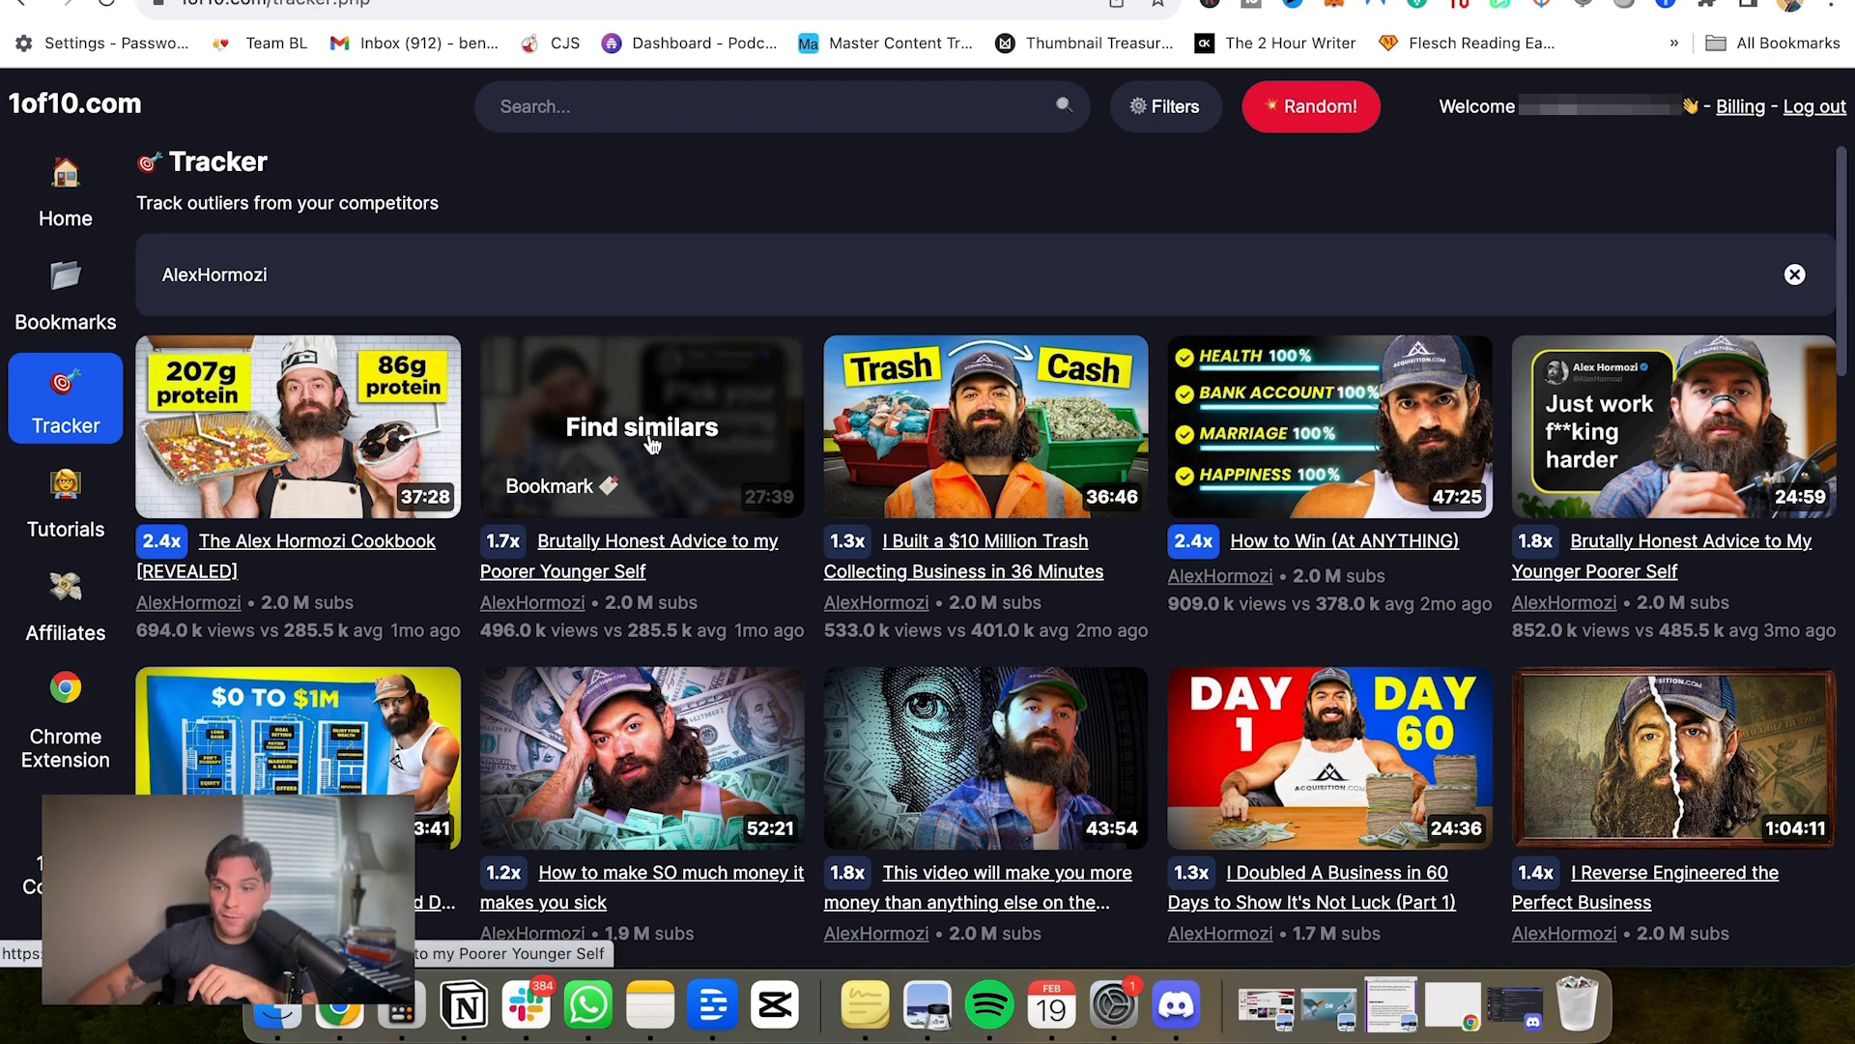
pyautogui.click(89, 319)
# Step: Search 'how to make money' from Home, filtered to 5.0x-plus multipliers from the last 6 months
pyautogui.click(70, 196)
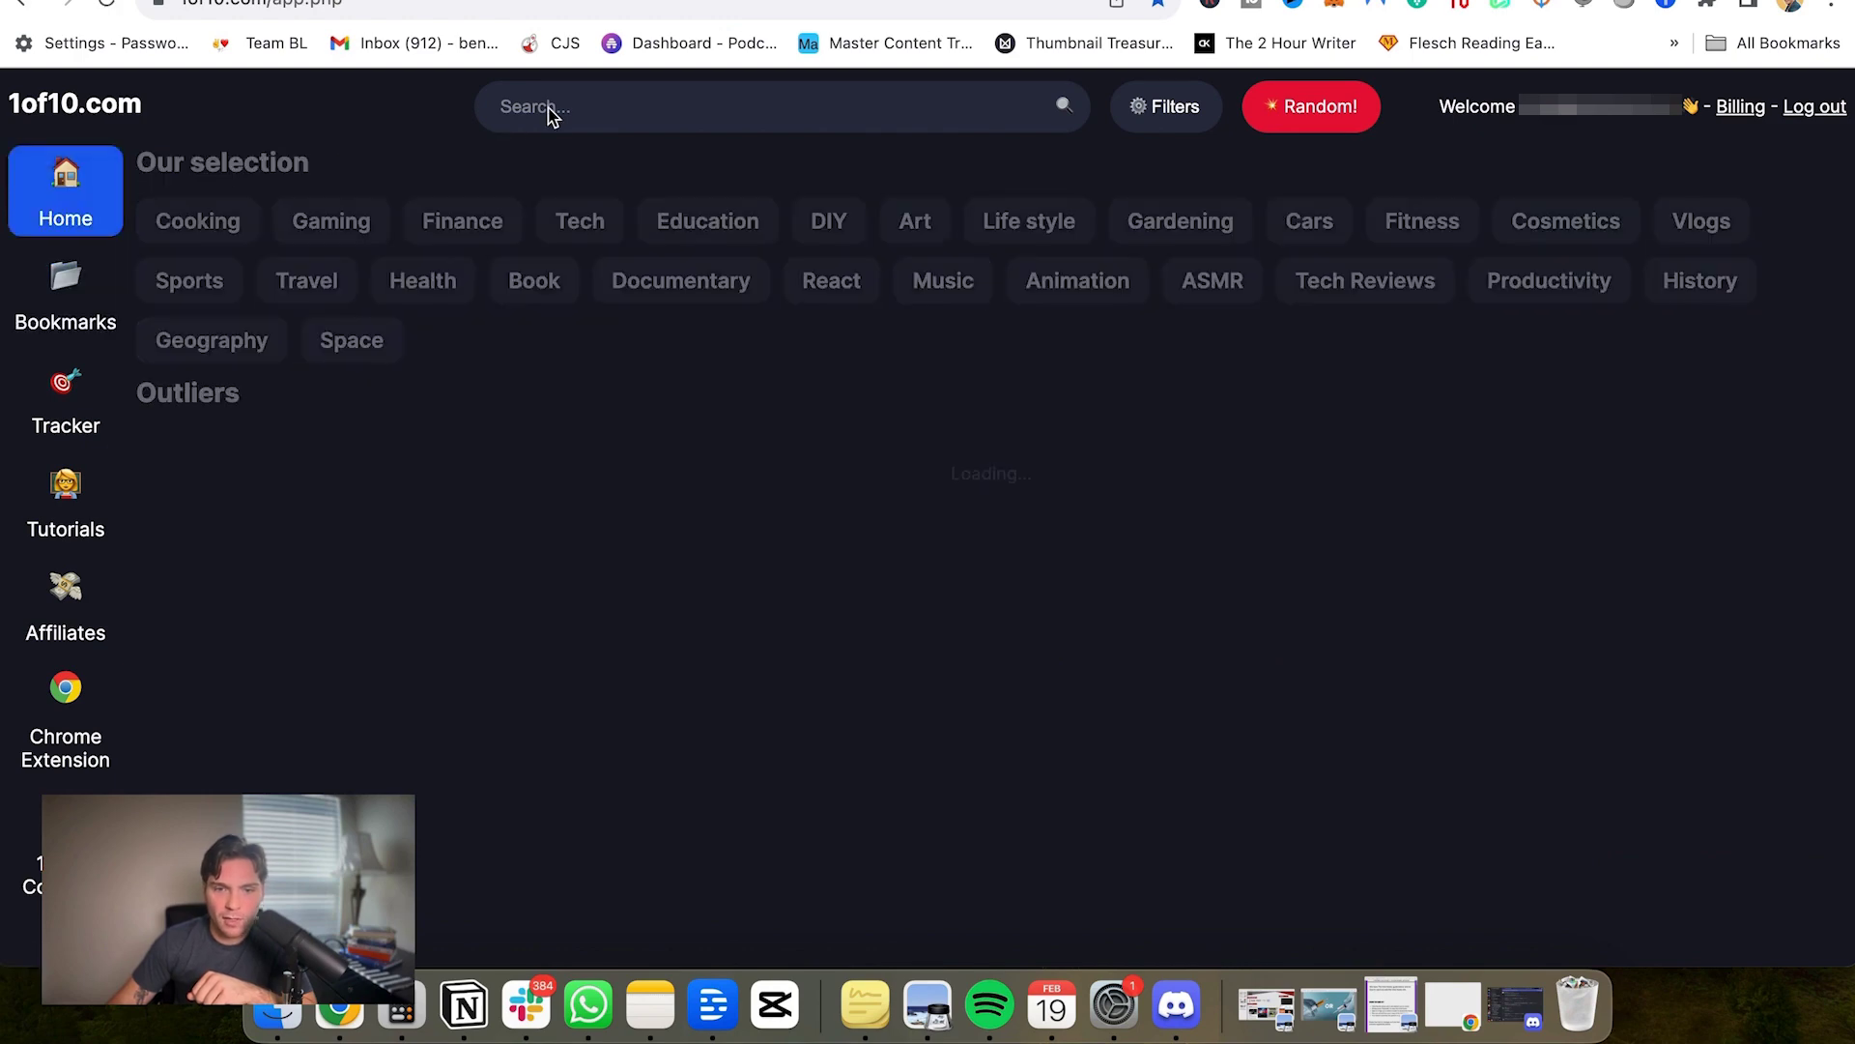
pyautogui.click(610, 106)
pyautogui.write('how to make money')
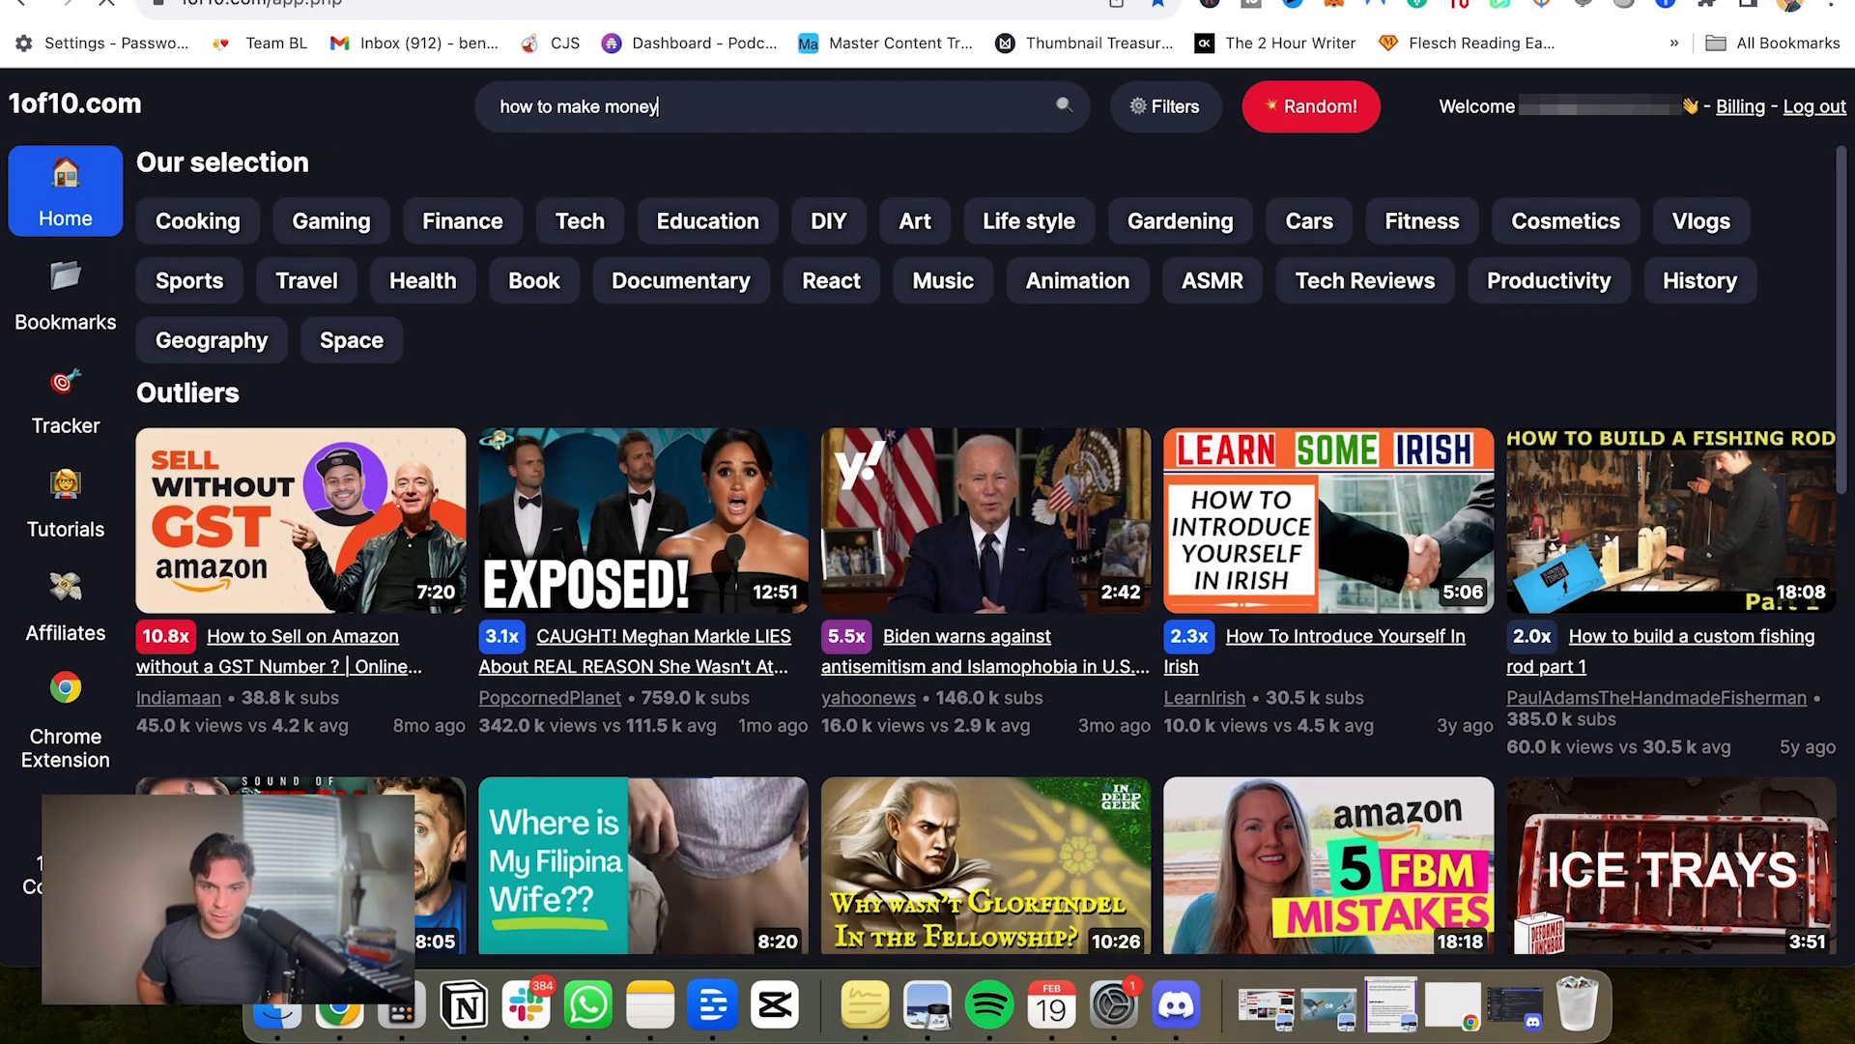
pyautogui.press('Return')
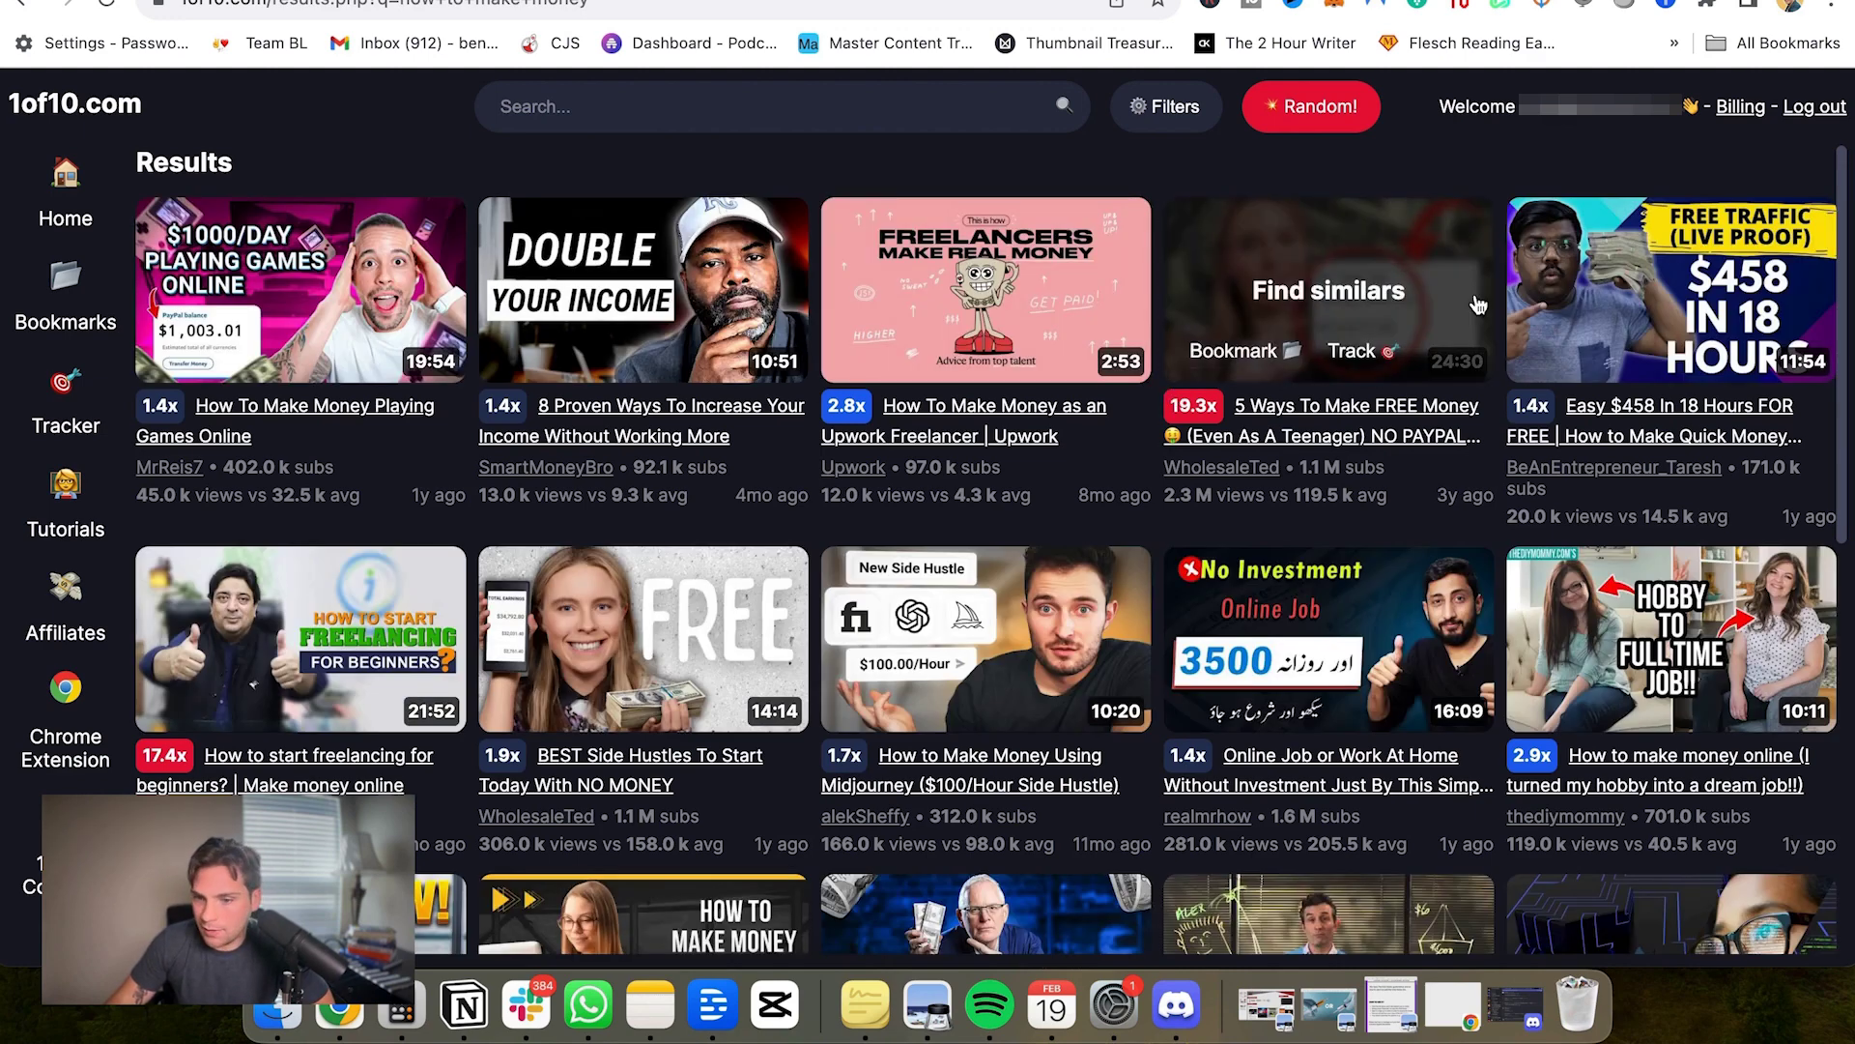
pyautogui.click(1171, 110)
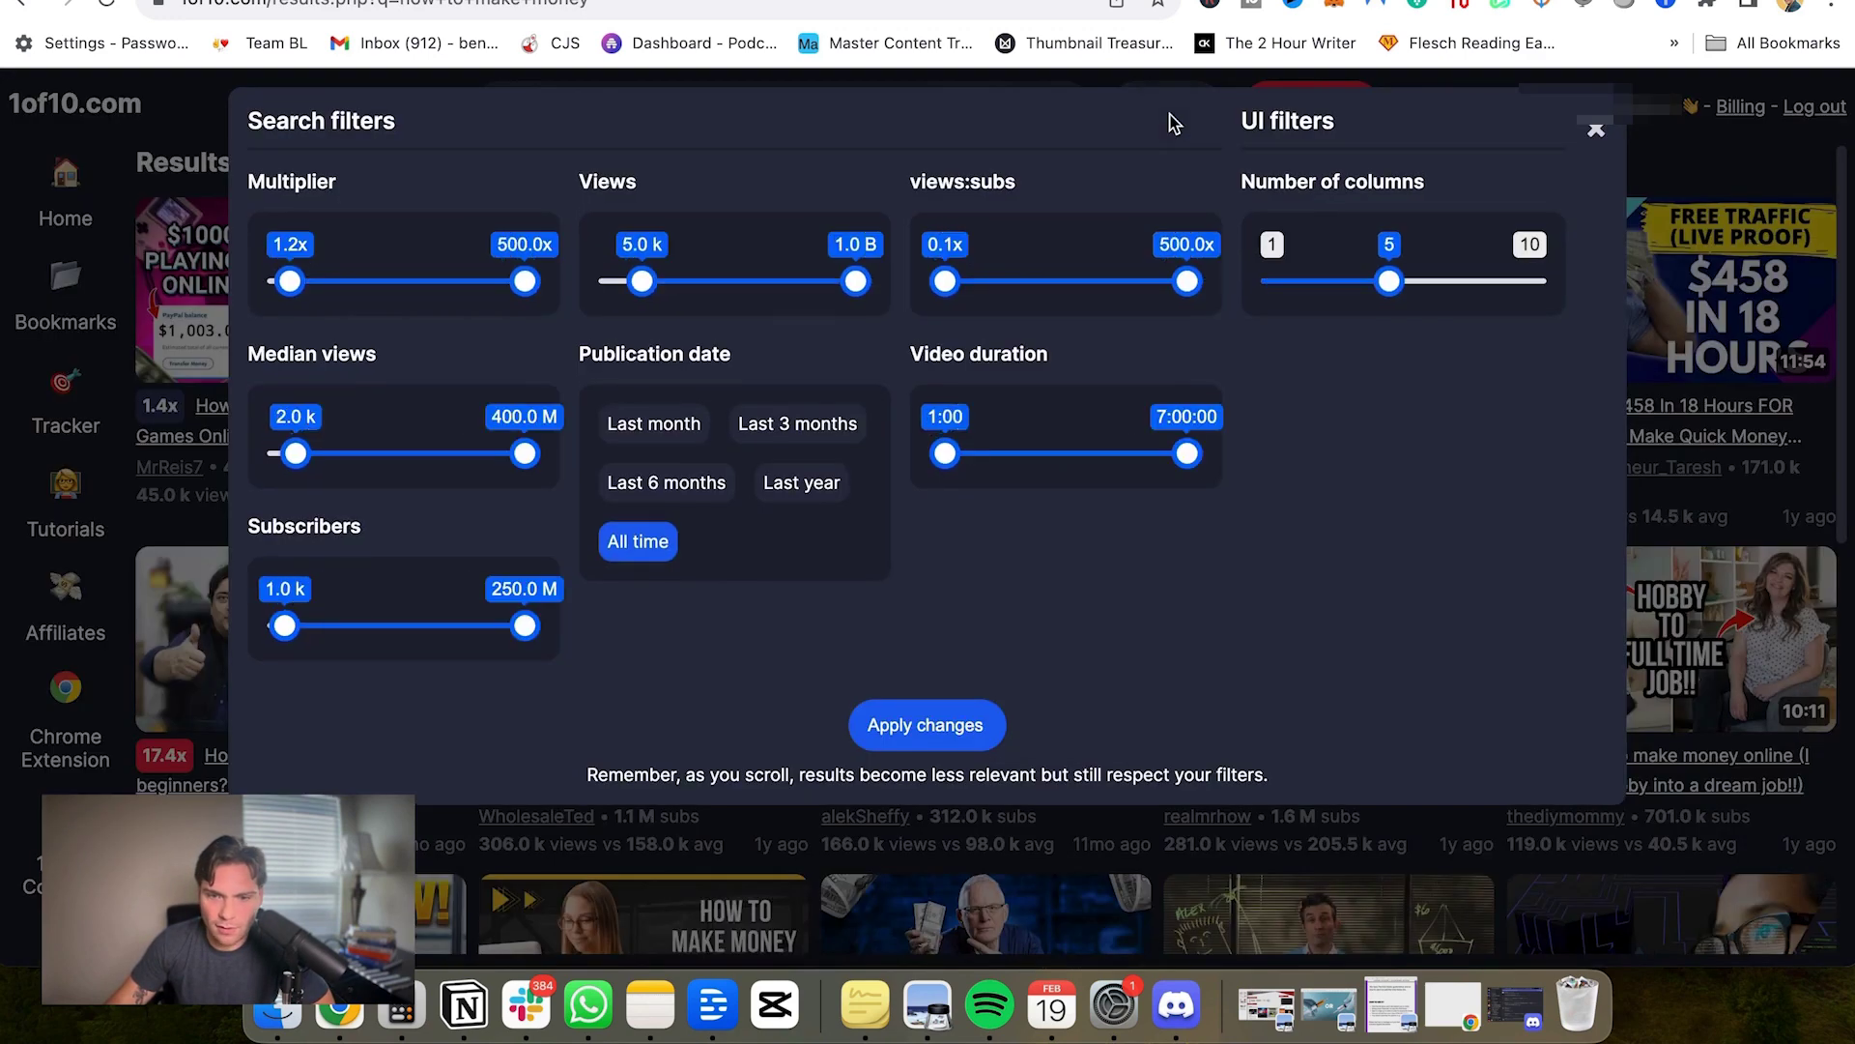
pyautogui.moveTo(290, 281); pyautogui.dragTo(347, 309)
pyautogui.click(723, 483)
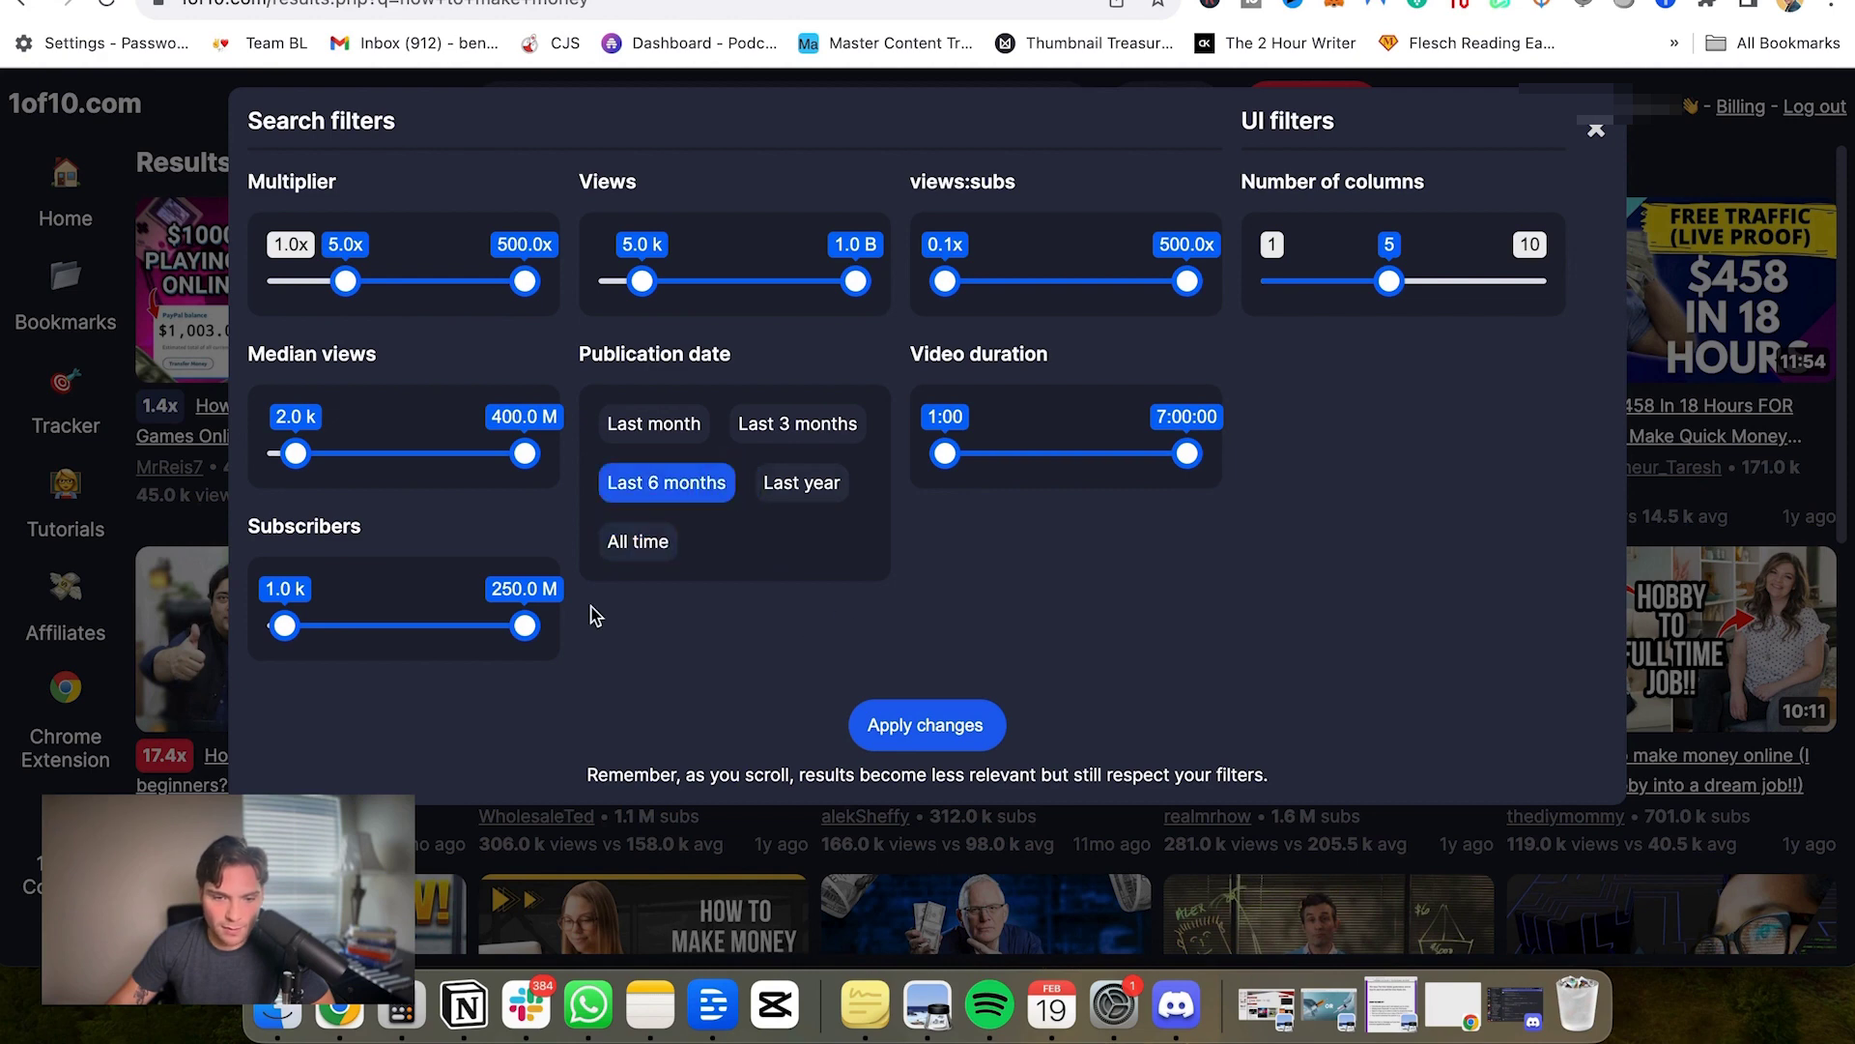
pyautogui.click(928, 727)
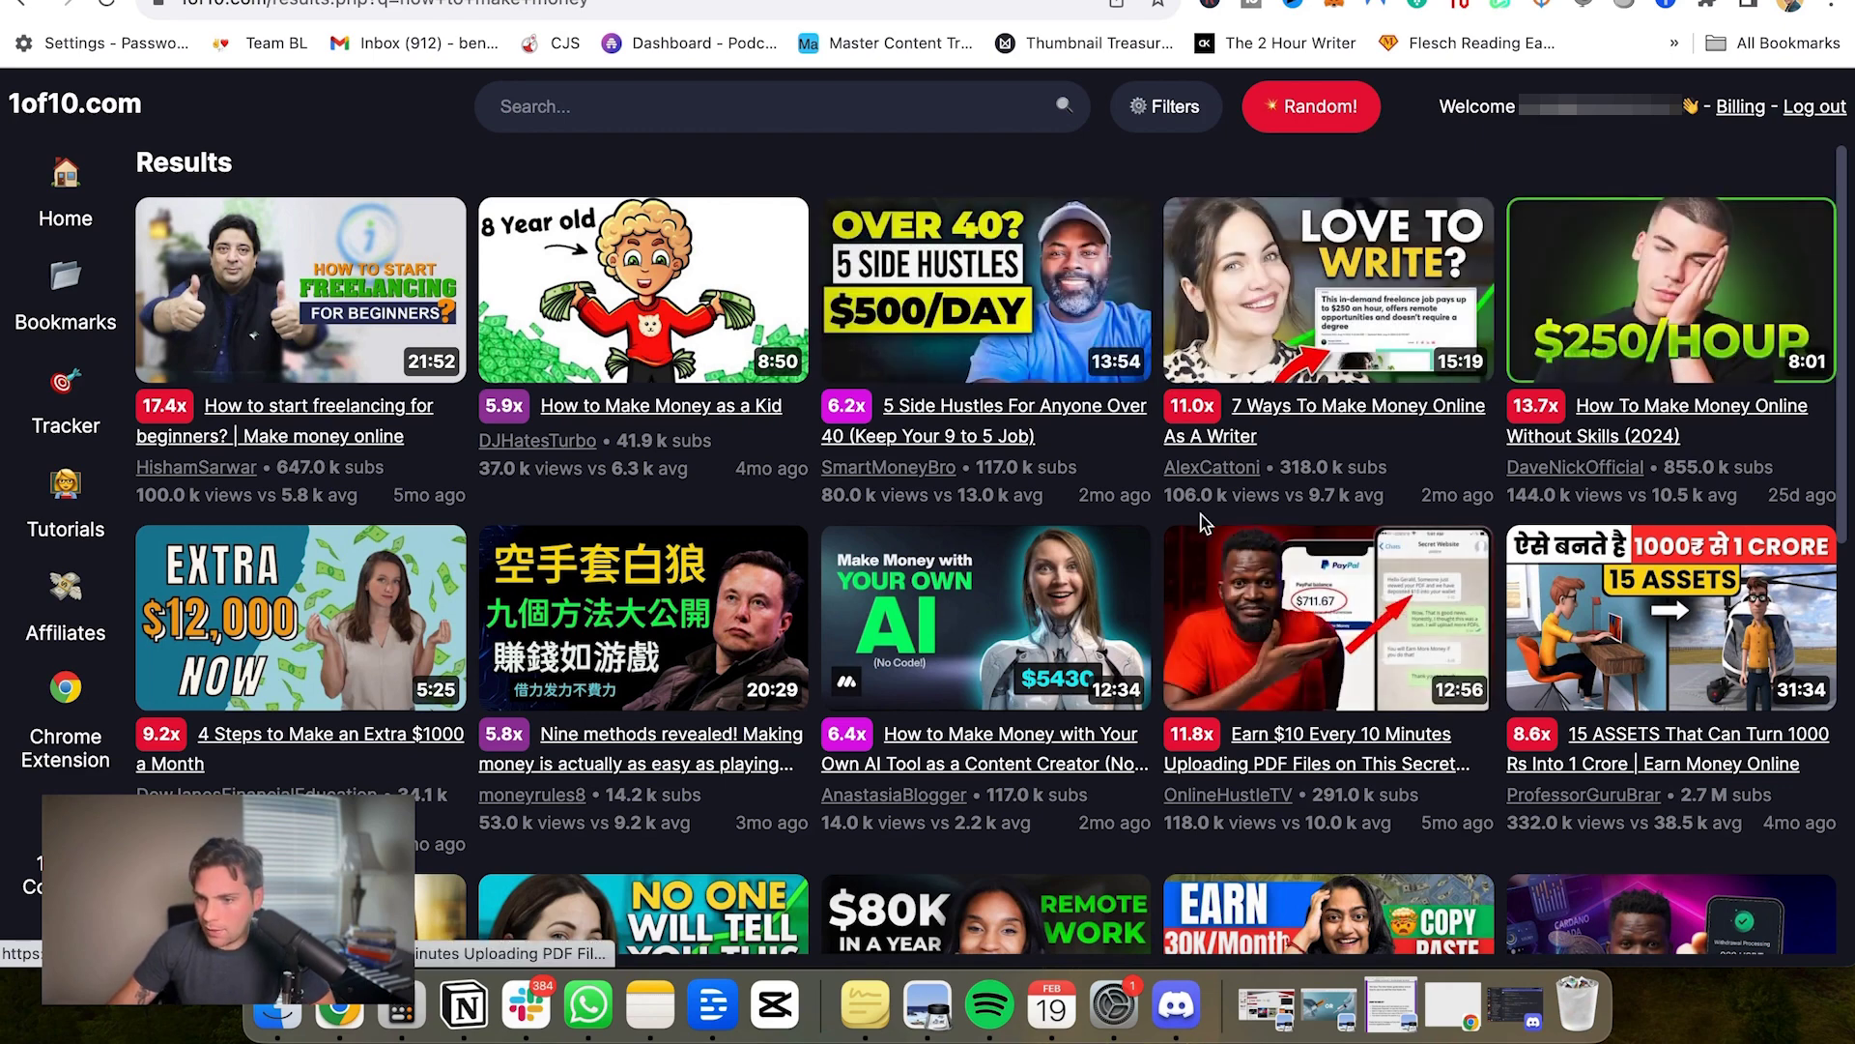
# Step: Save the $250/hour video and the freelancing video into the finance folder
pyautogui.moveTo(1607, 359)
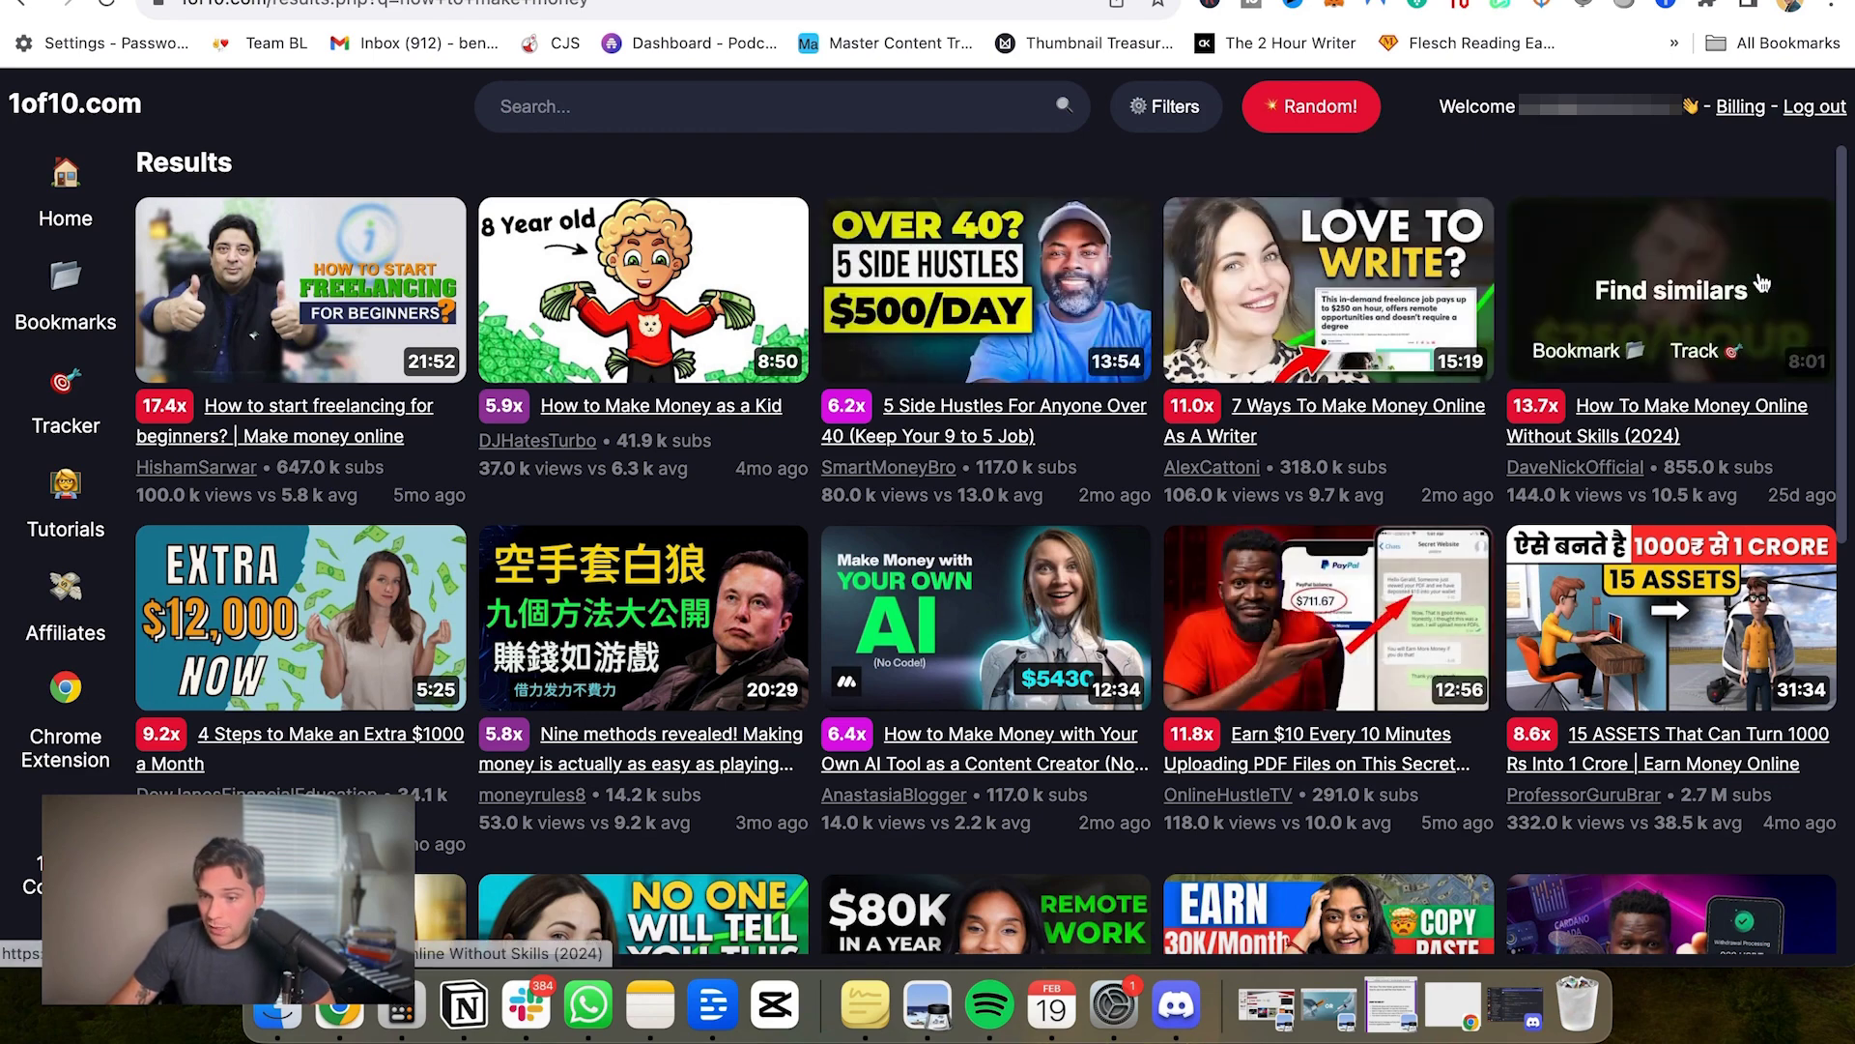
pyautogui.click(1606, 360)
pyautogui.click(763, 230)
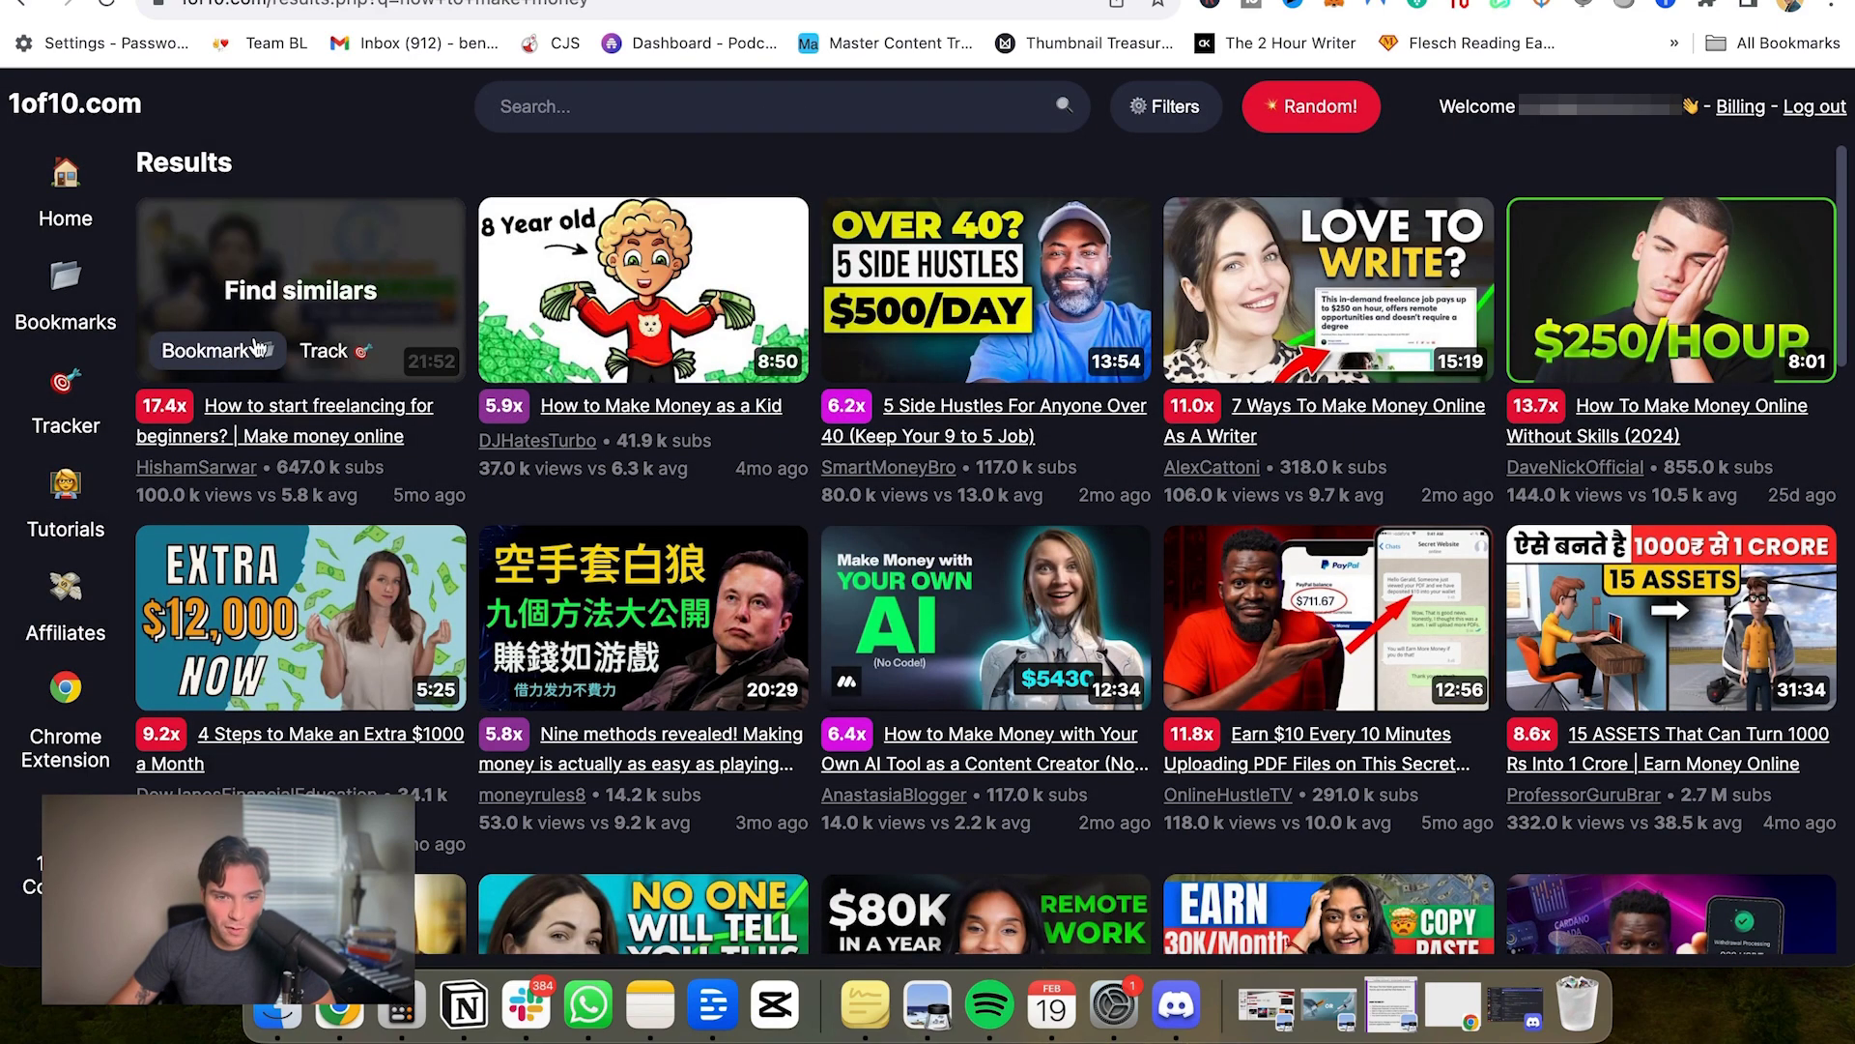
pyautogui.moveTo(1082, 573)
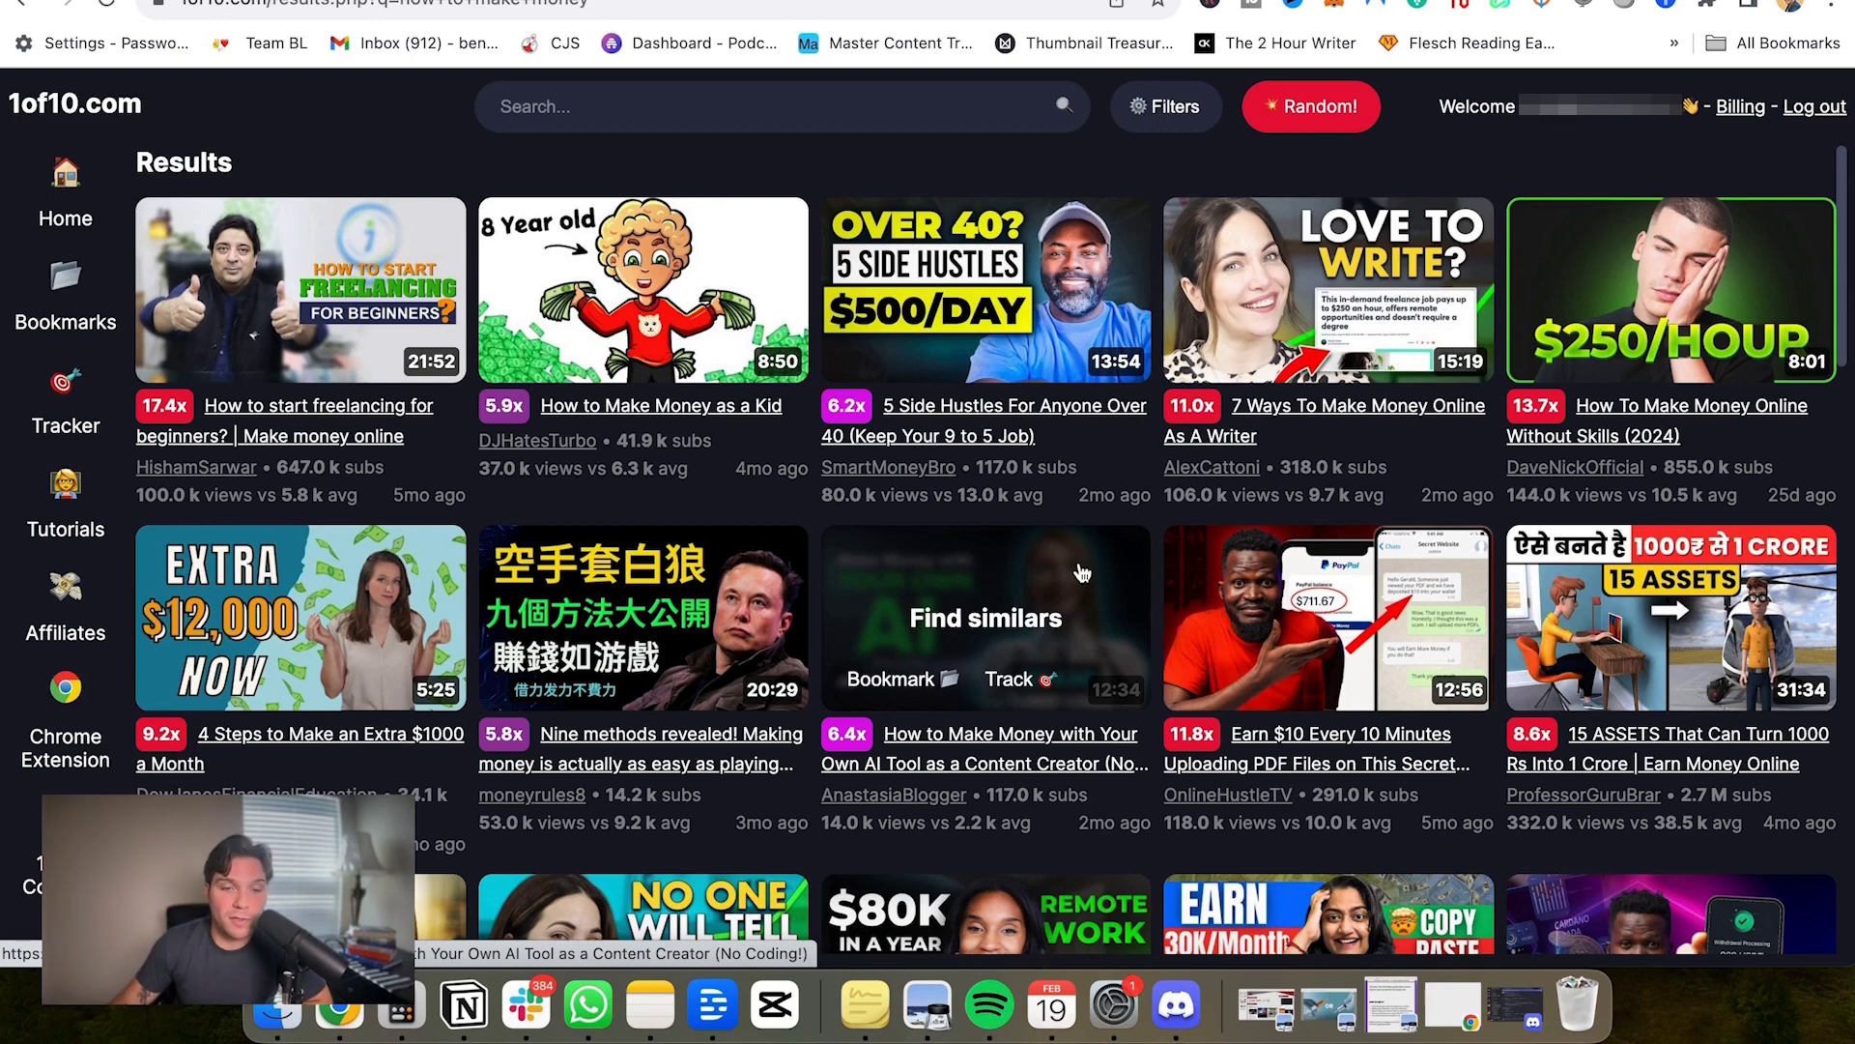
pyautogui.moveTo(201, 356)
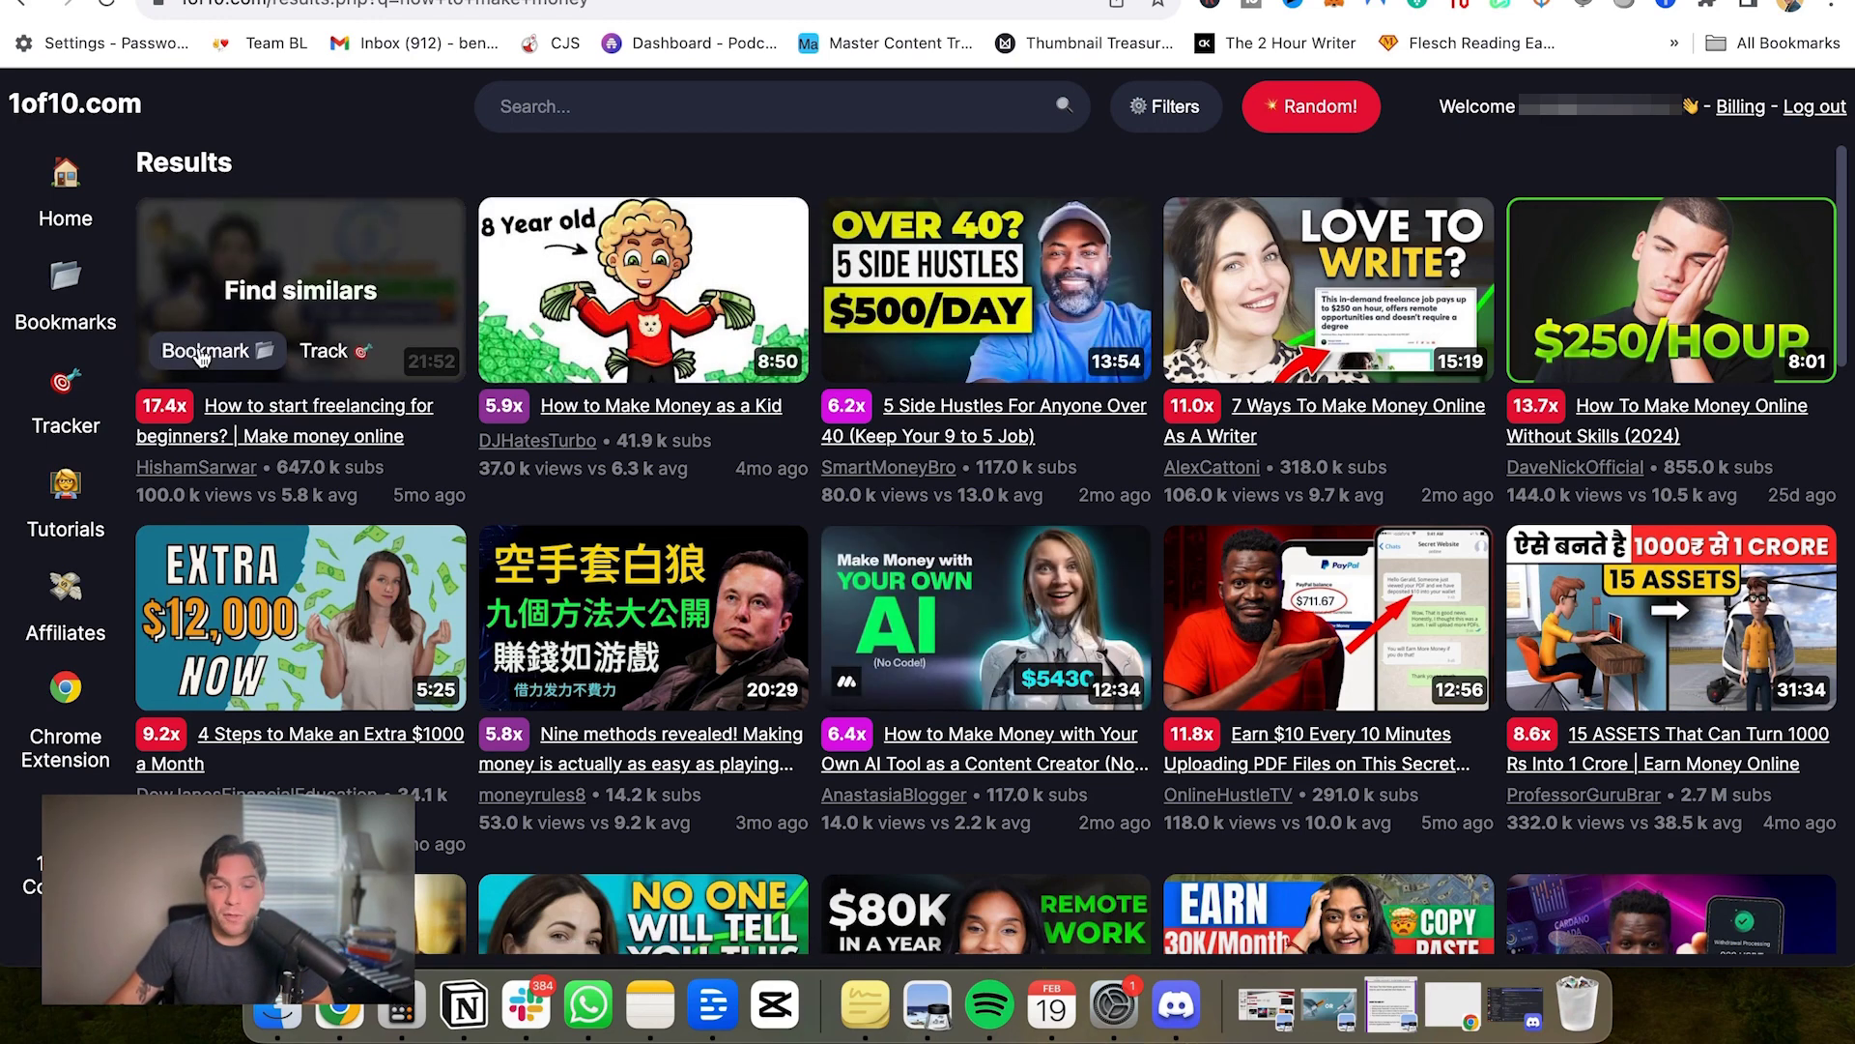
pyautogui.click(203, 353)
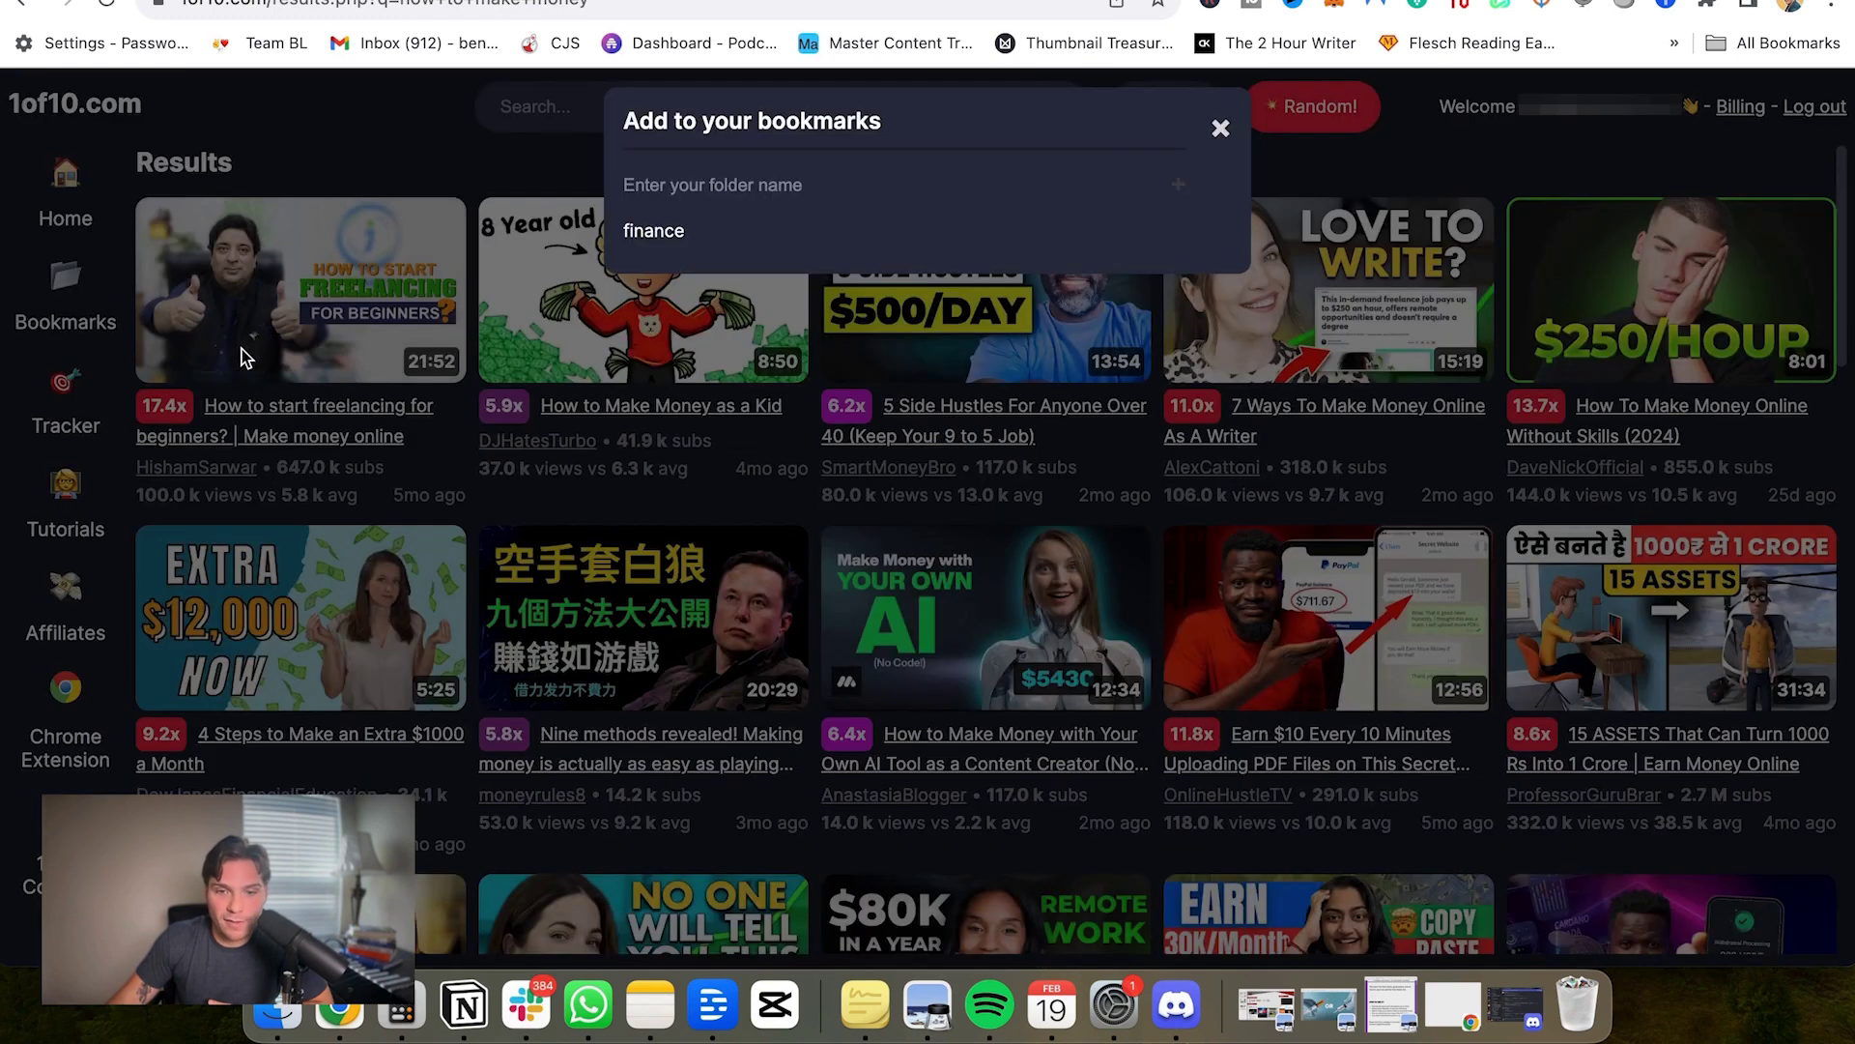
pyautogui.click(676, 230)
pyautogui.moveTo(1622, 607)
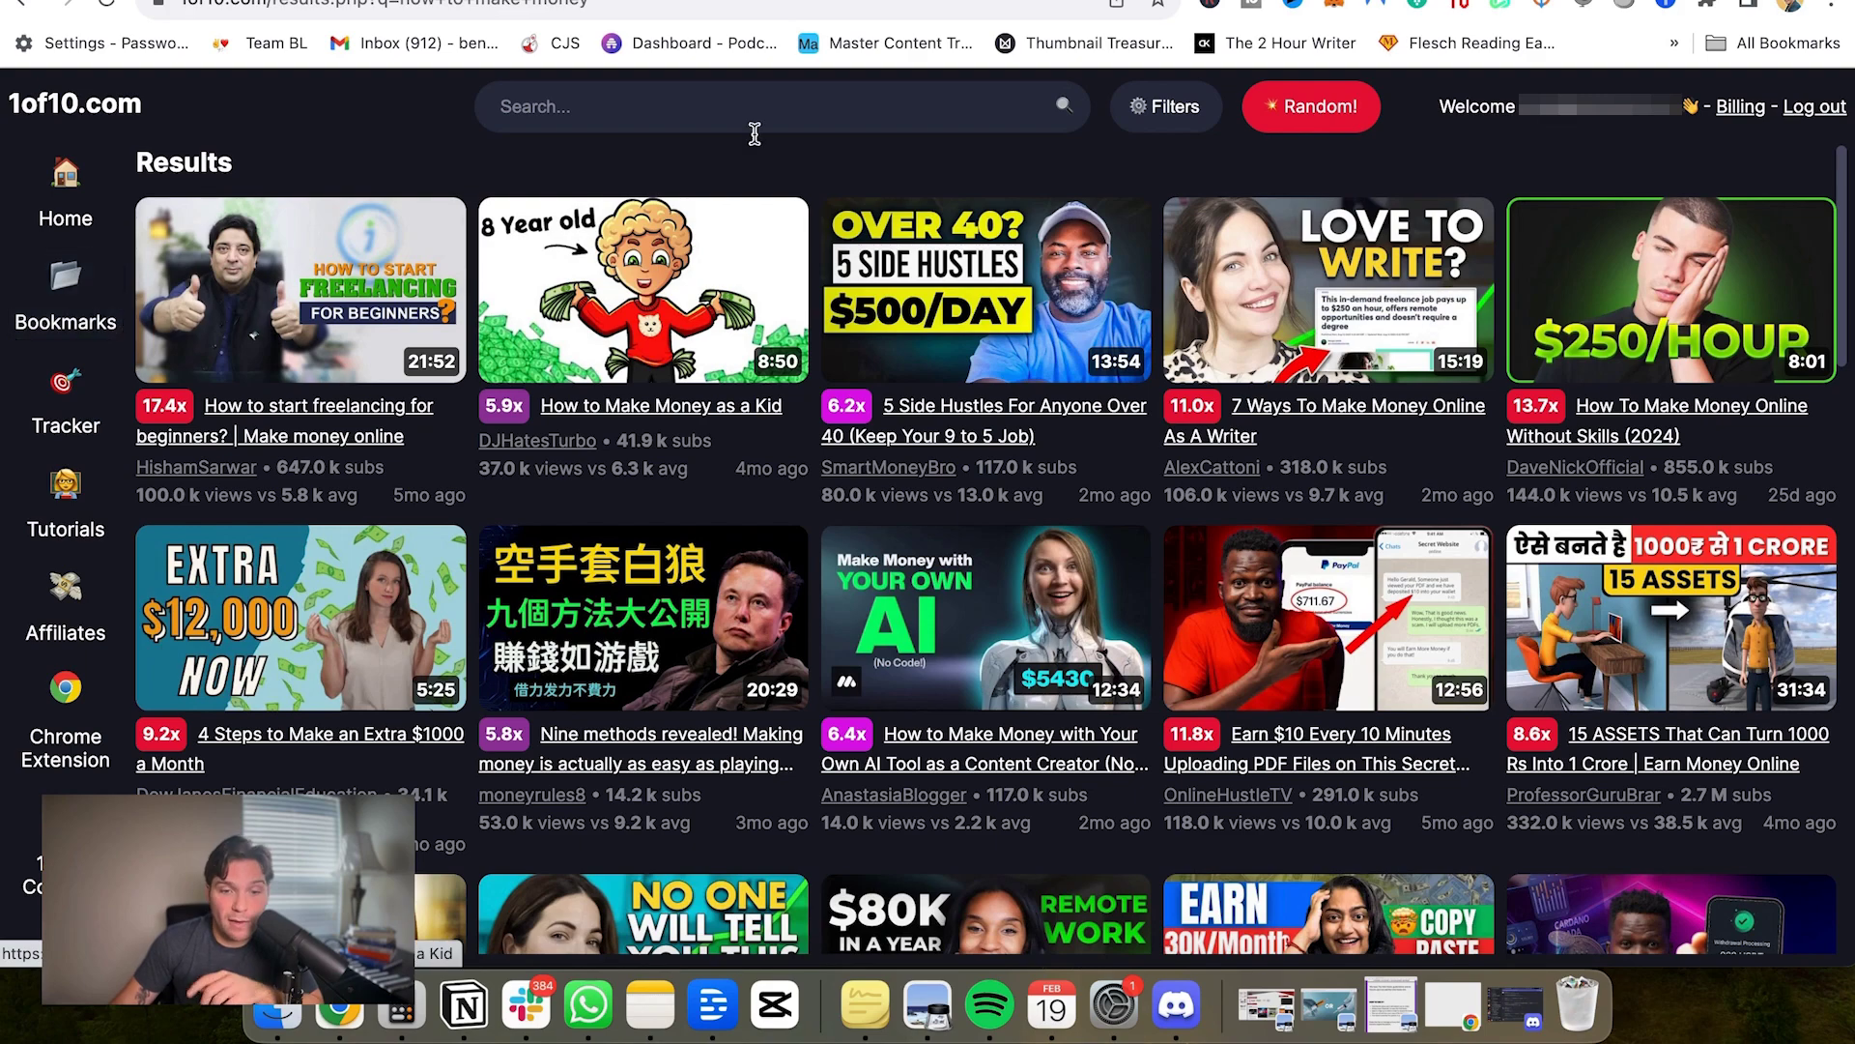
# Step: Save the millionaire and 'Laziest Way' videos into finance, then go to Bookmarks
pyautogui.scroll(-1, 1421, 386)
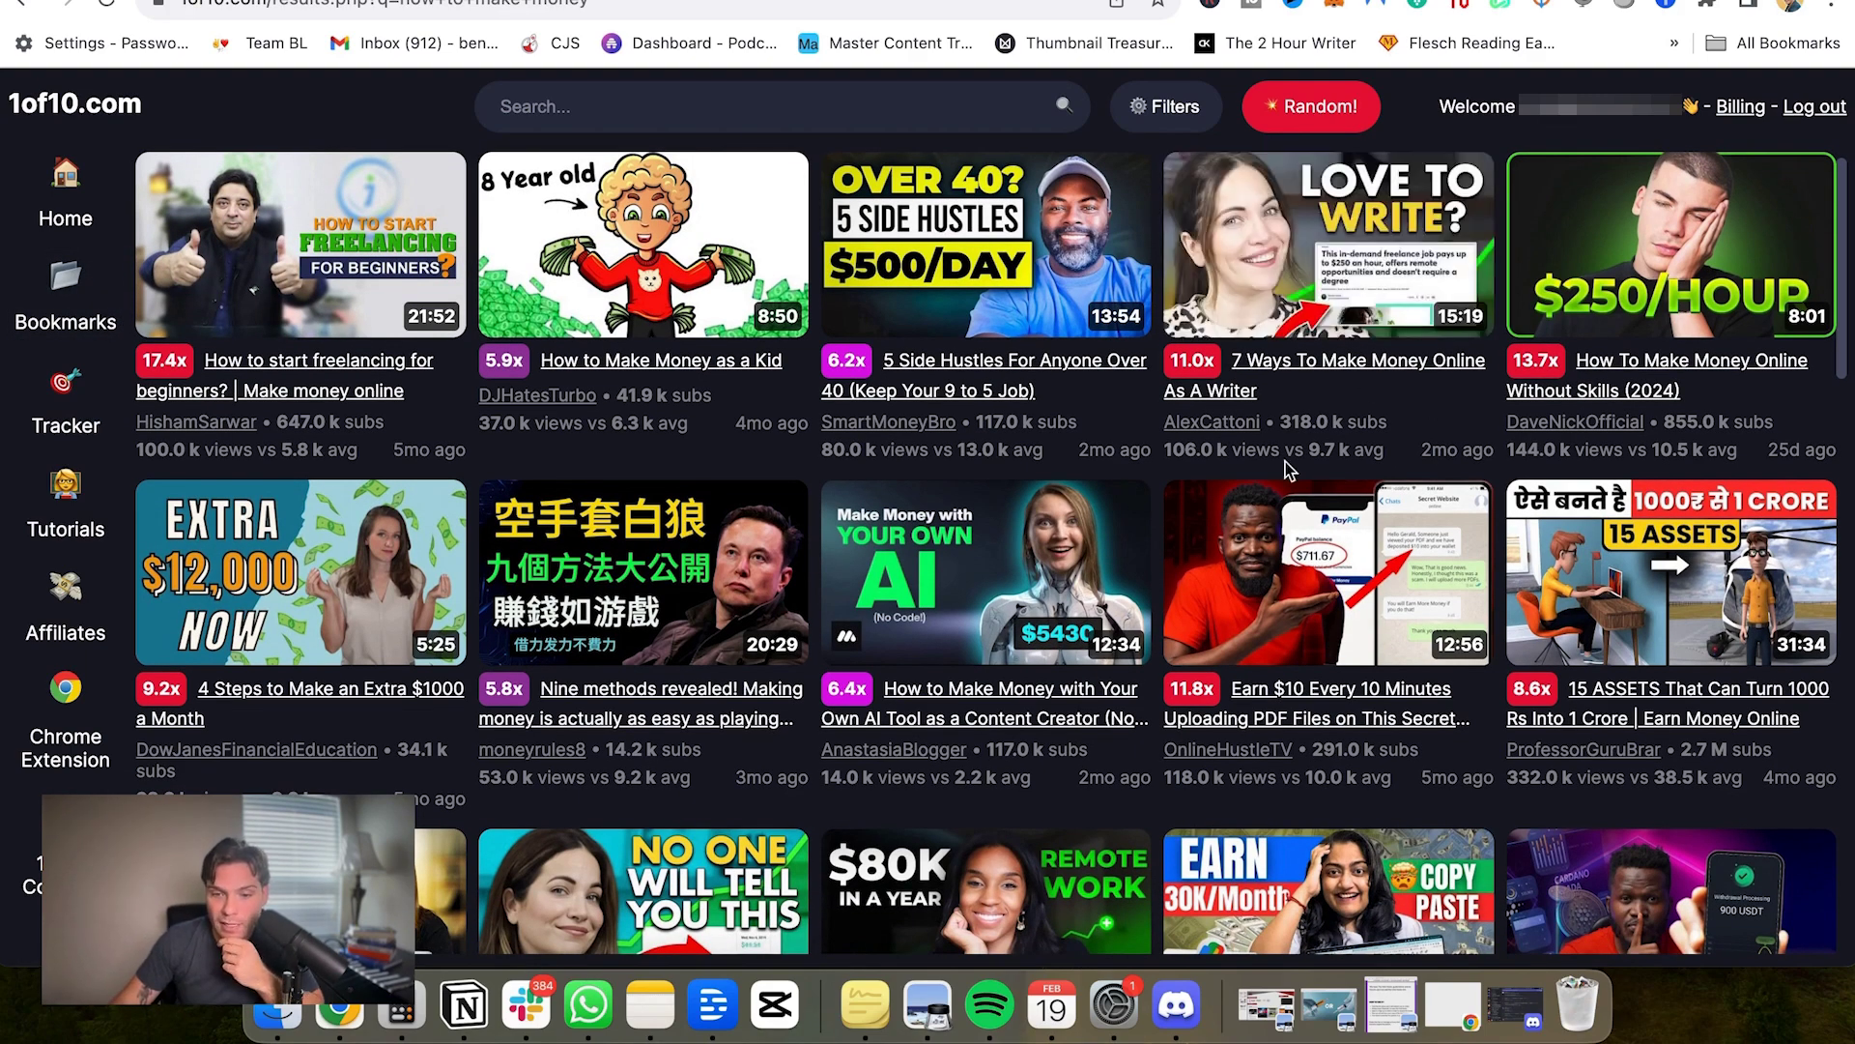
pyautogui.scroll(-5, 1286, 470)
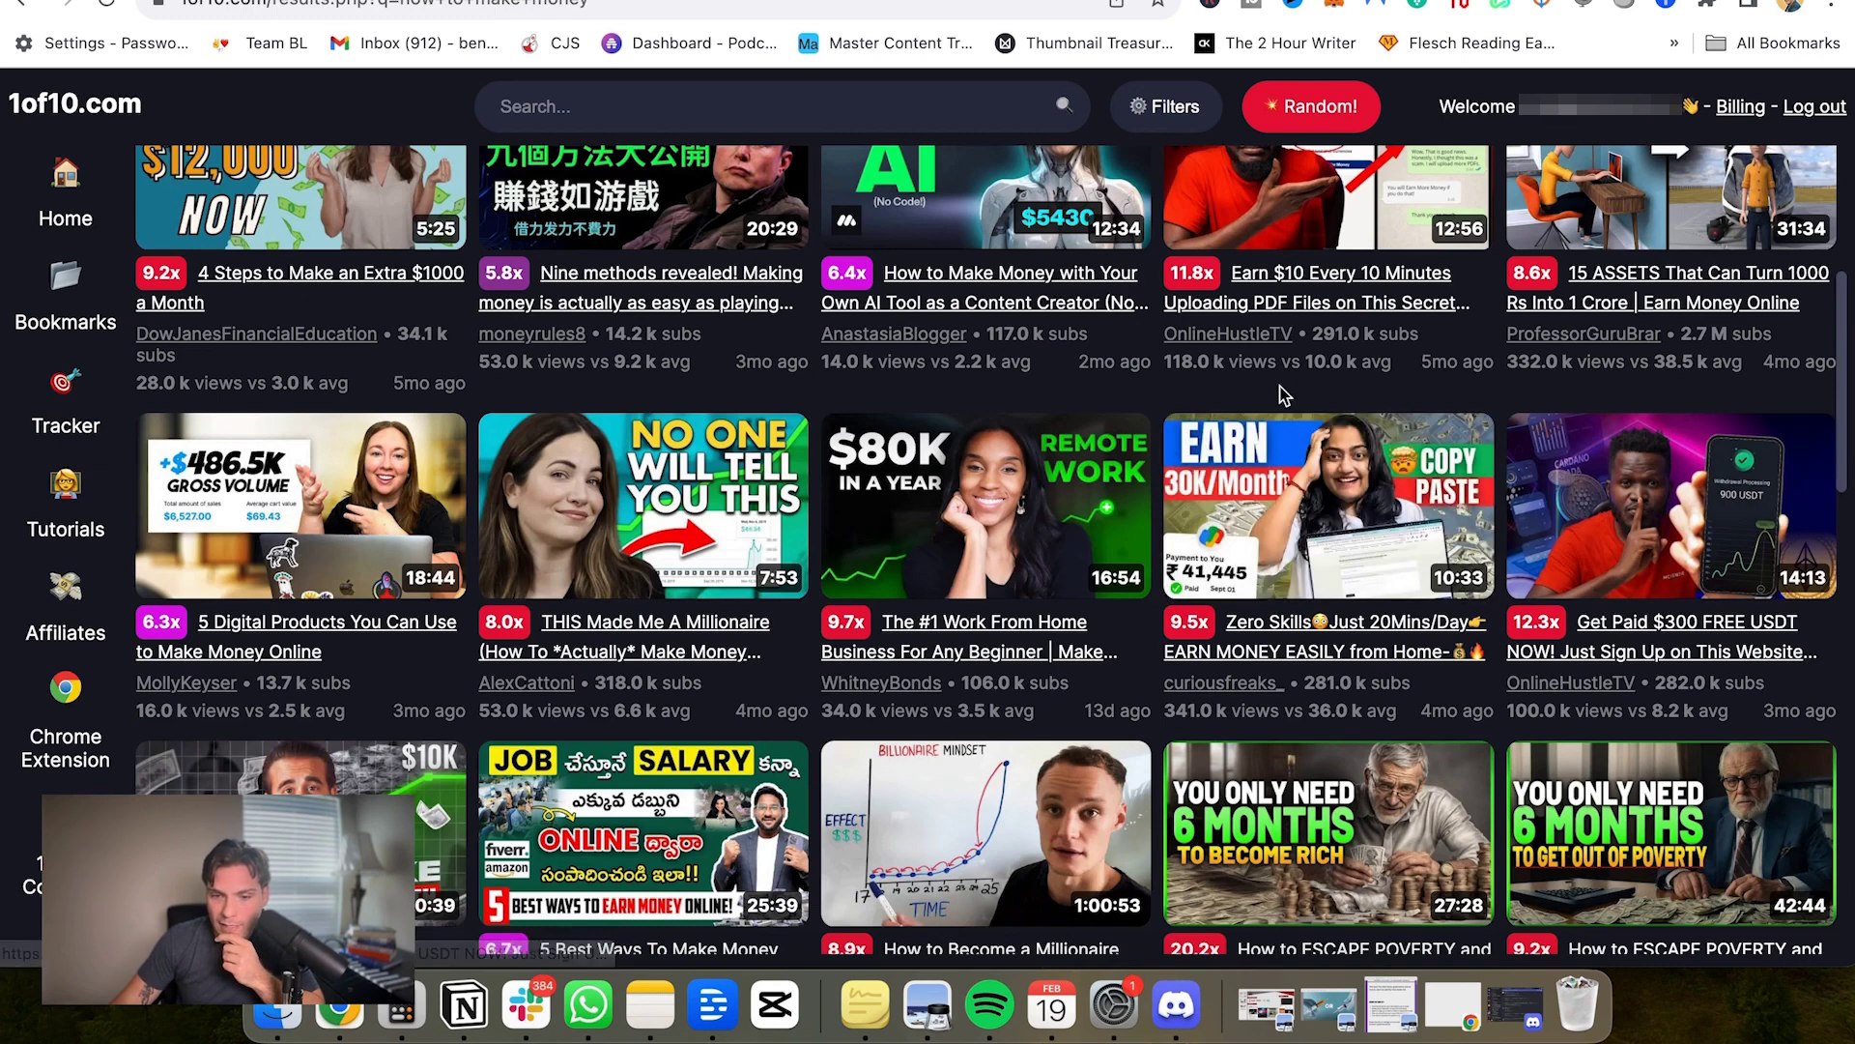
pyautogui.scroll(-6, 1464, 351)
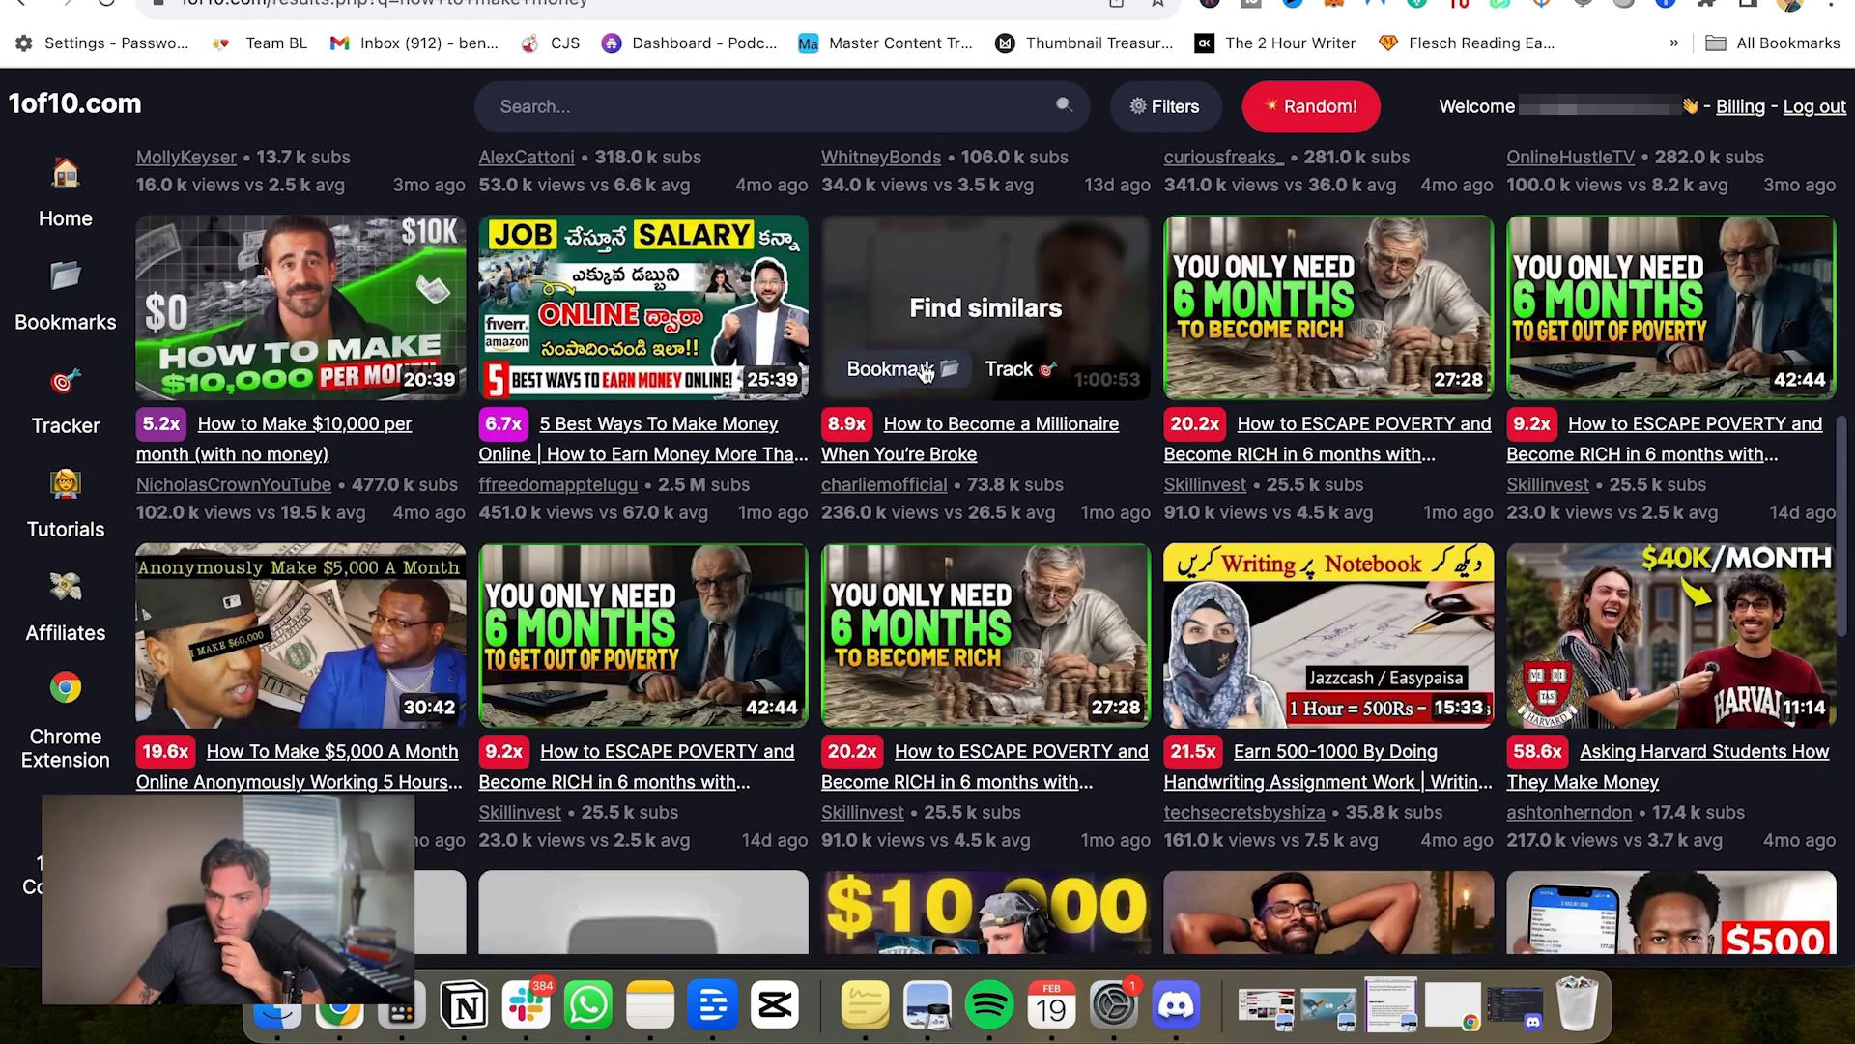
pyautogui.click(898, 378)
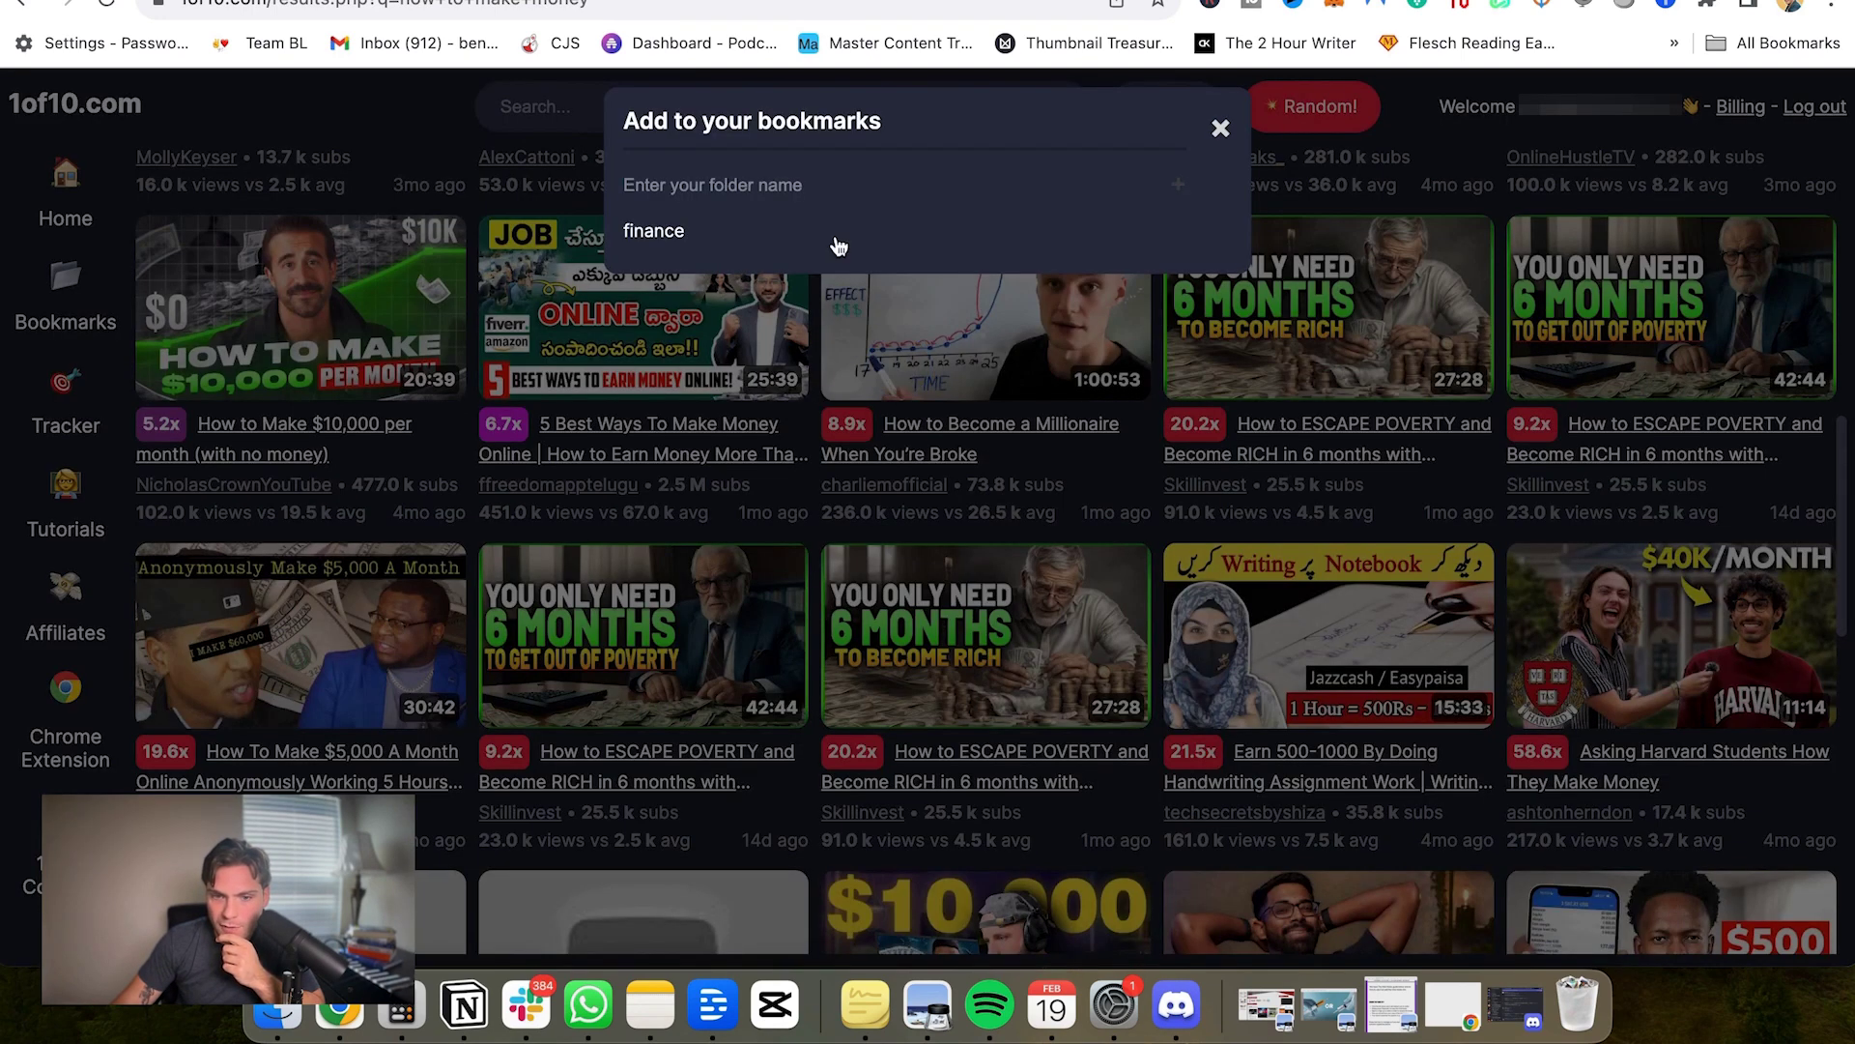
pyautogui.click(1513, 481)
pyautogui.scroll(-7, 1453, 358)
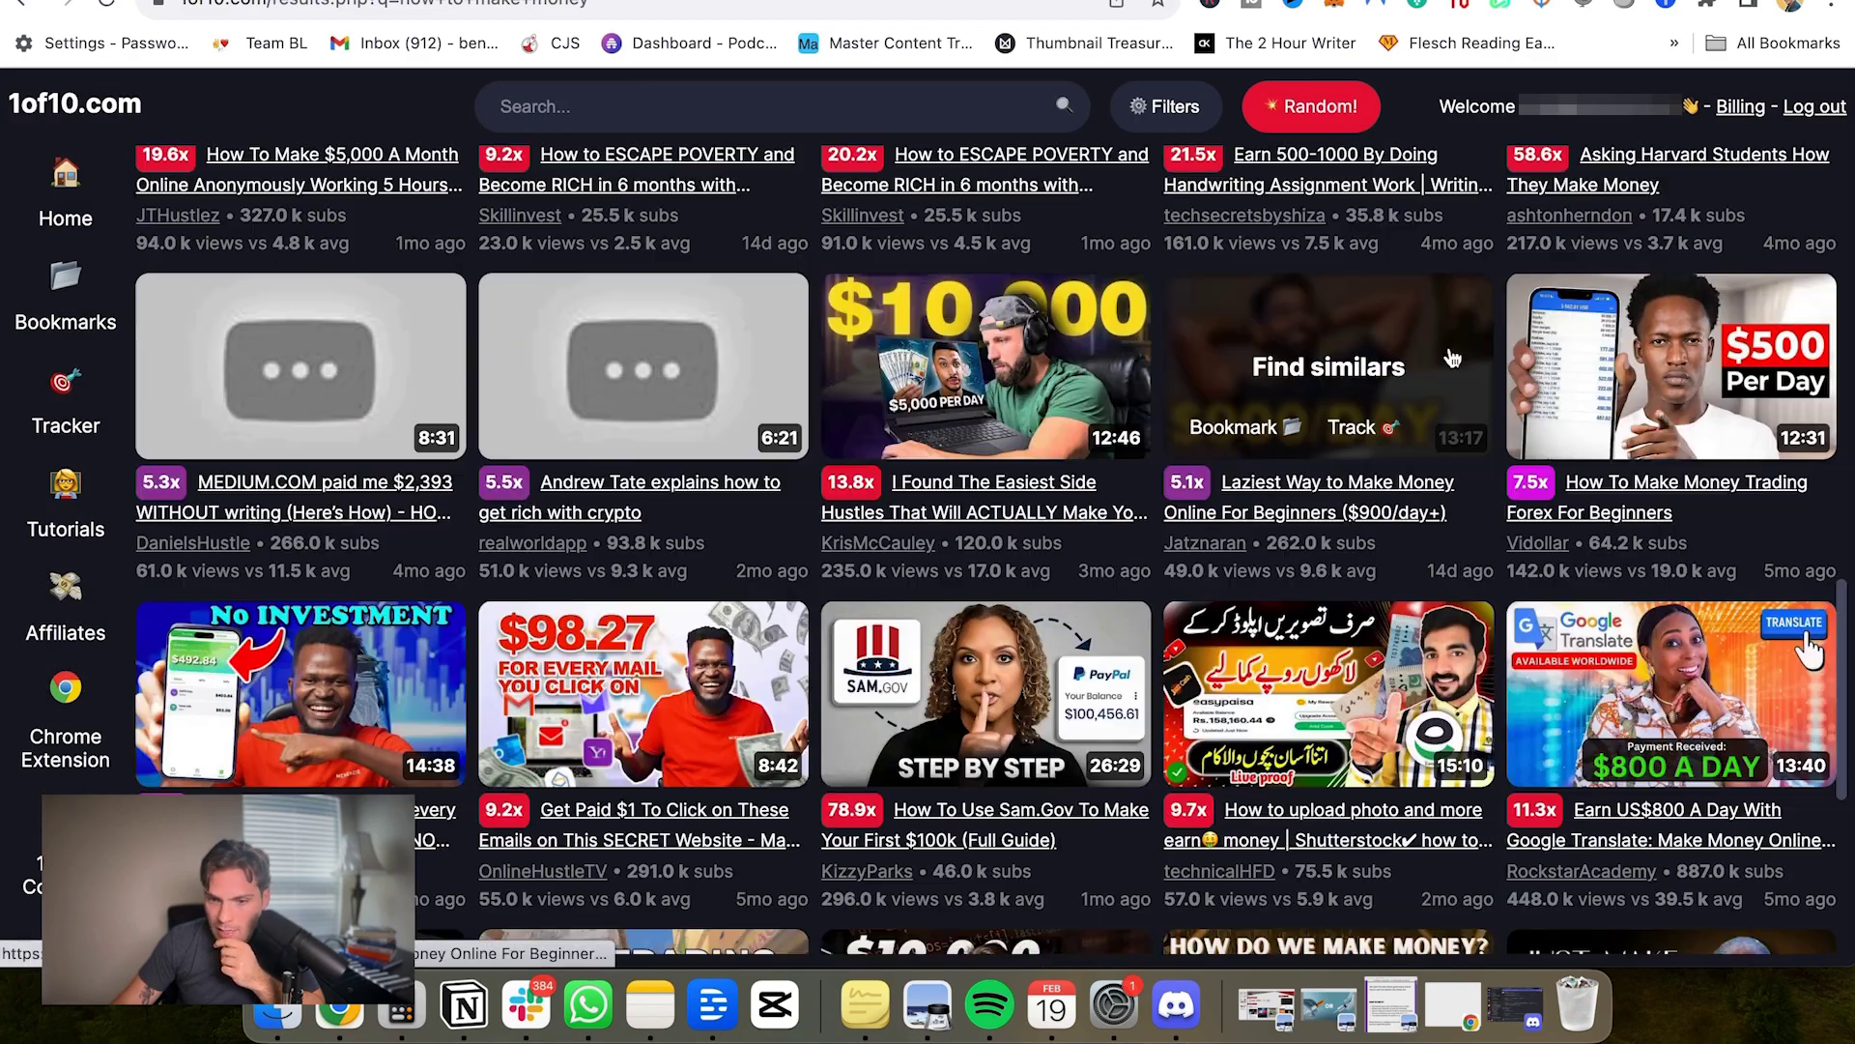
pyautogui.click(1233, 426)
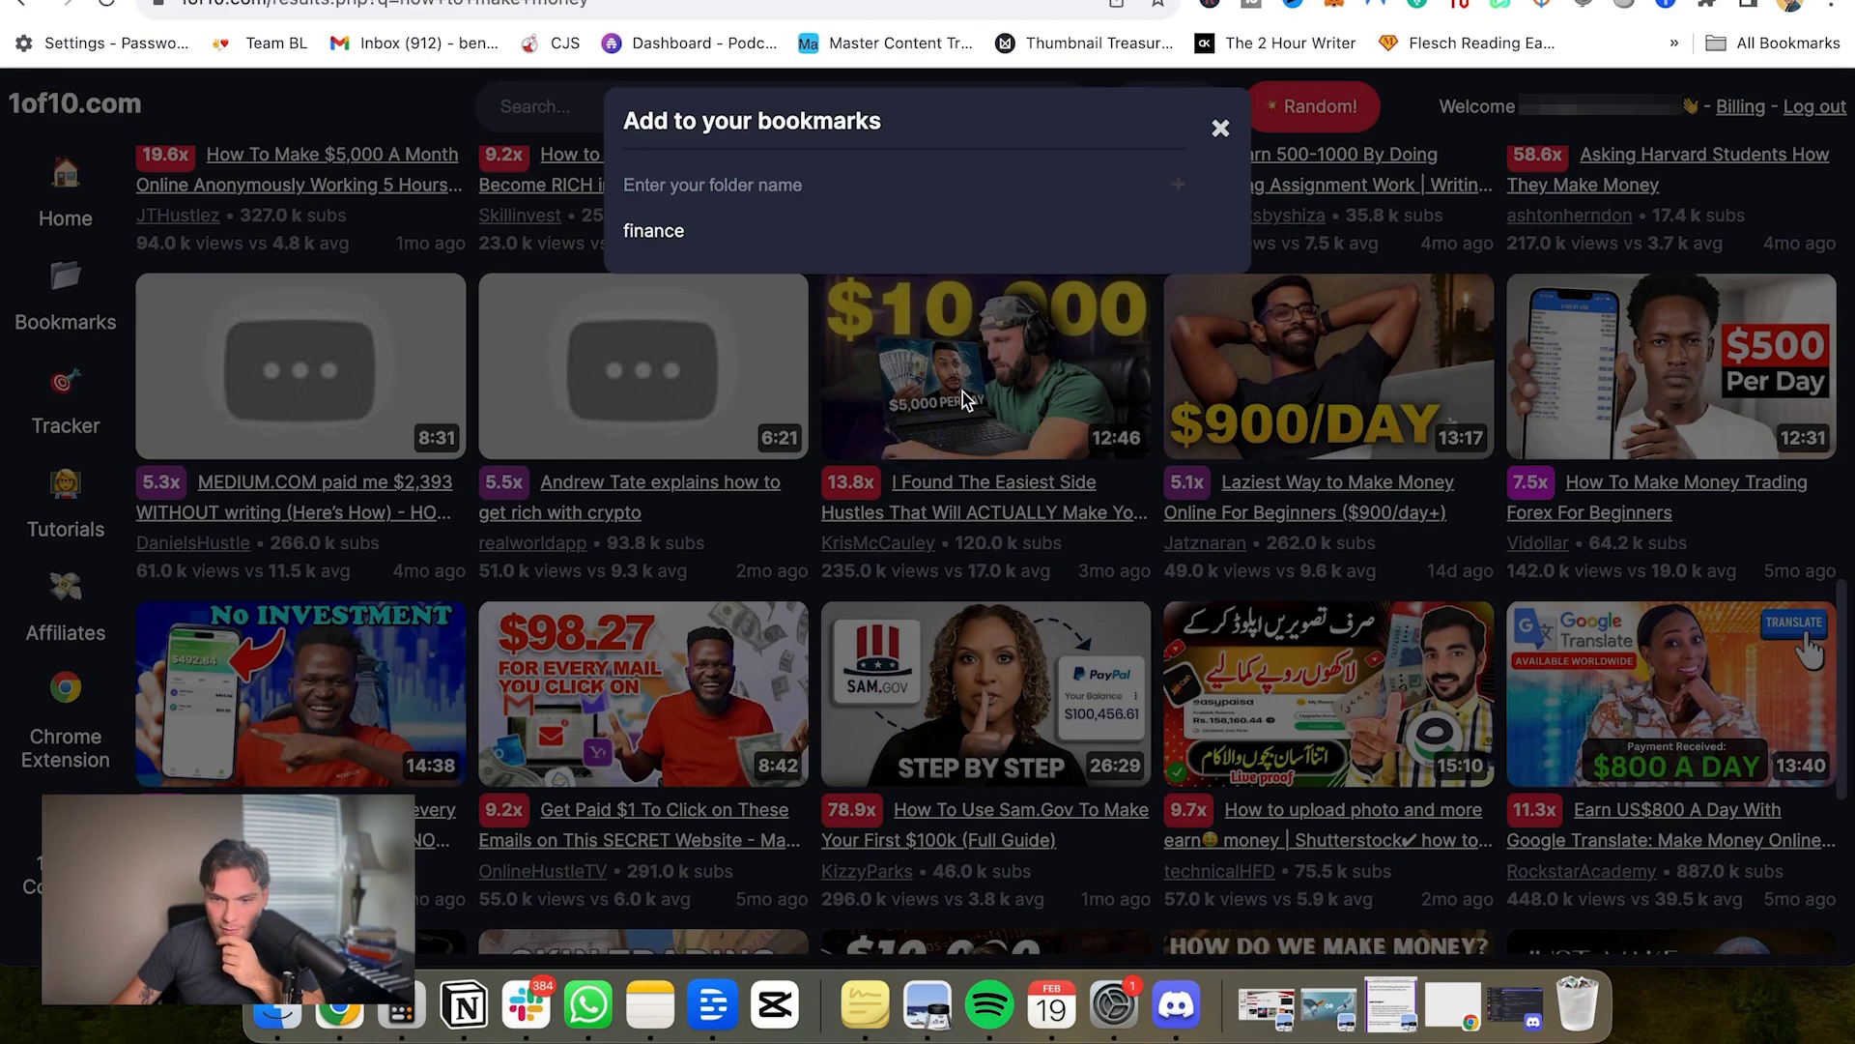
pyautogui.click(721, 243)
pyautogui.scroll(8, 1134, 437)
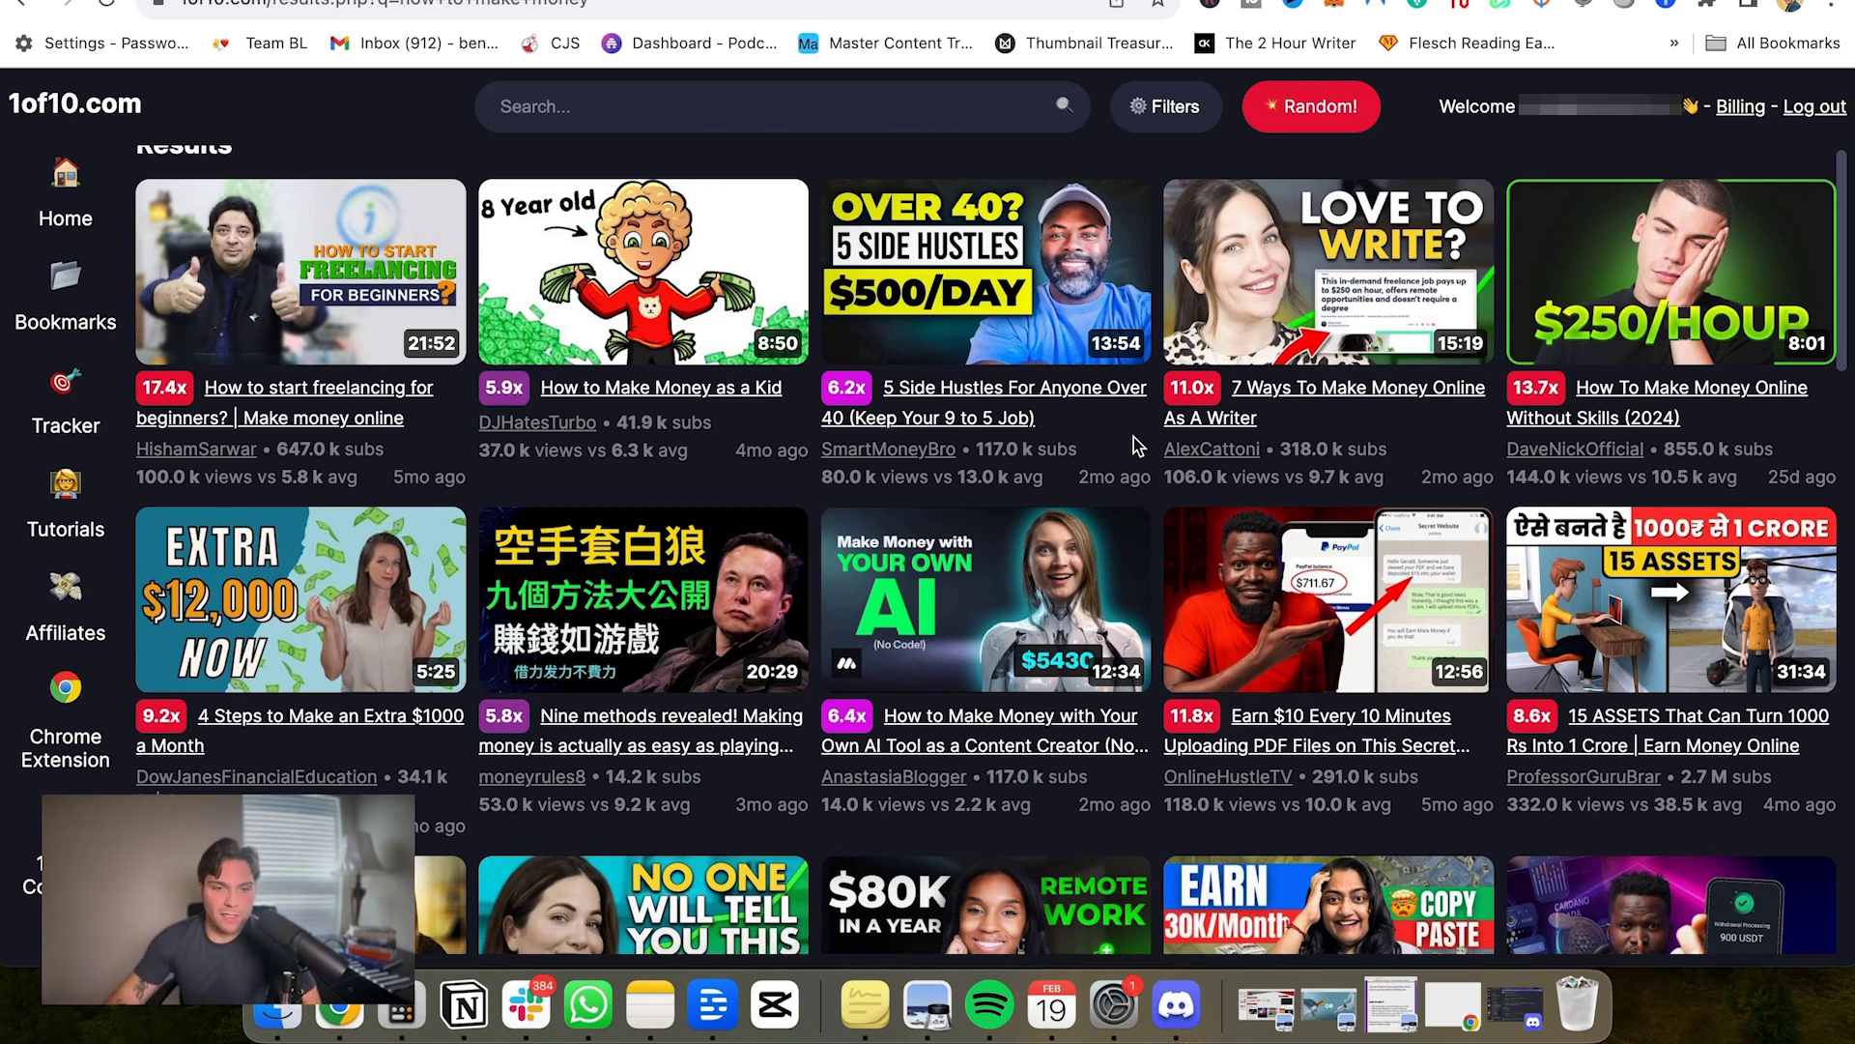
pyautogui.click(68, 305)
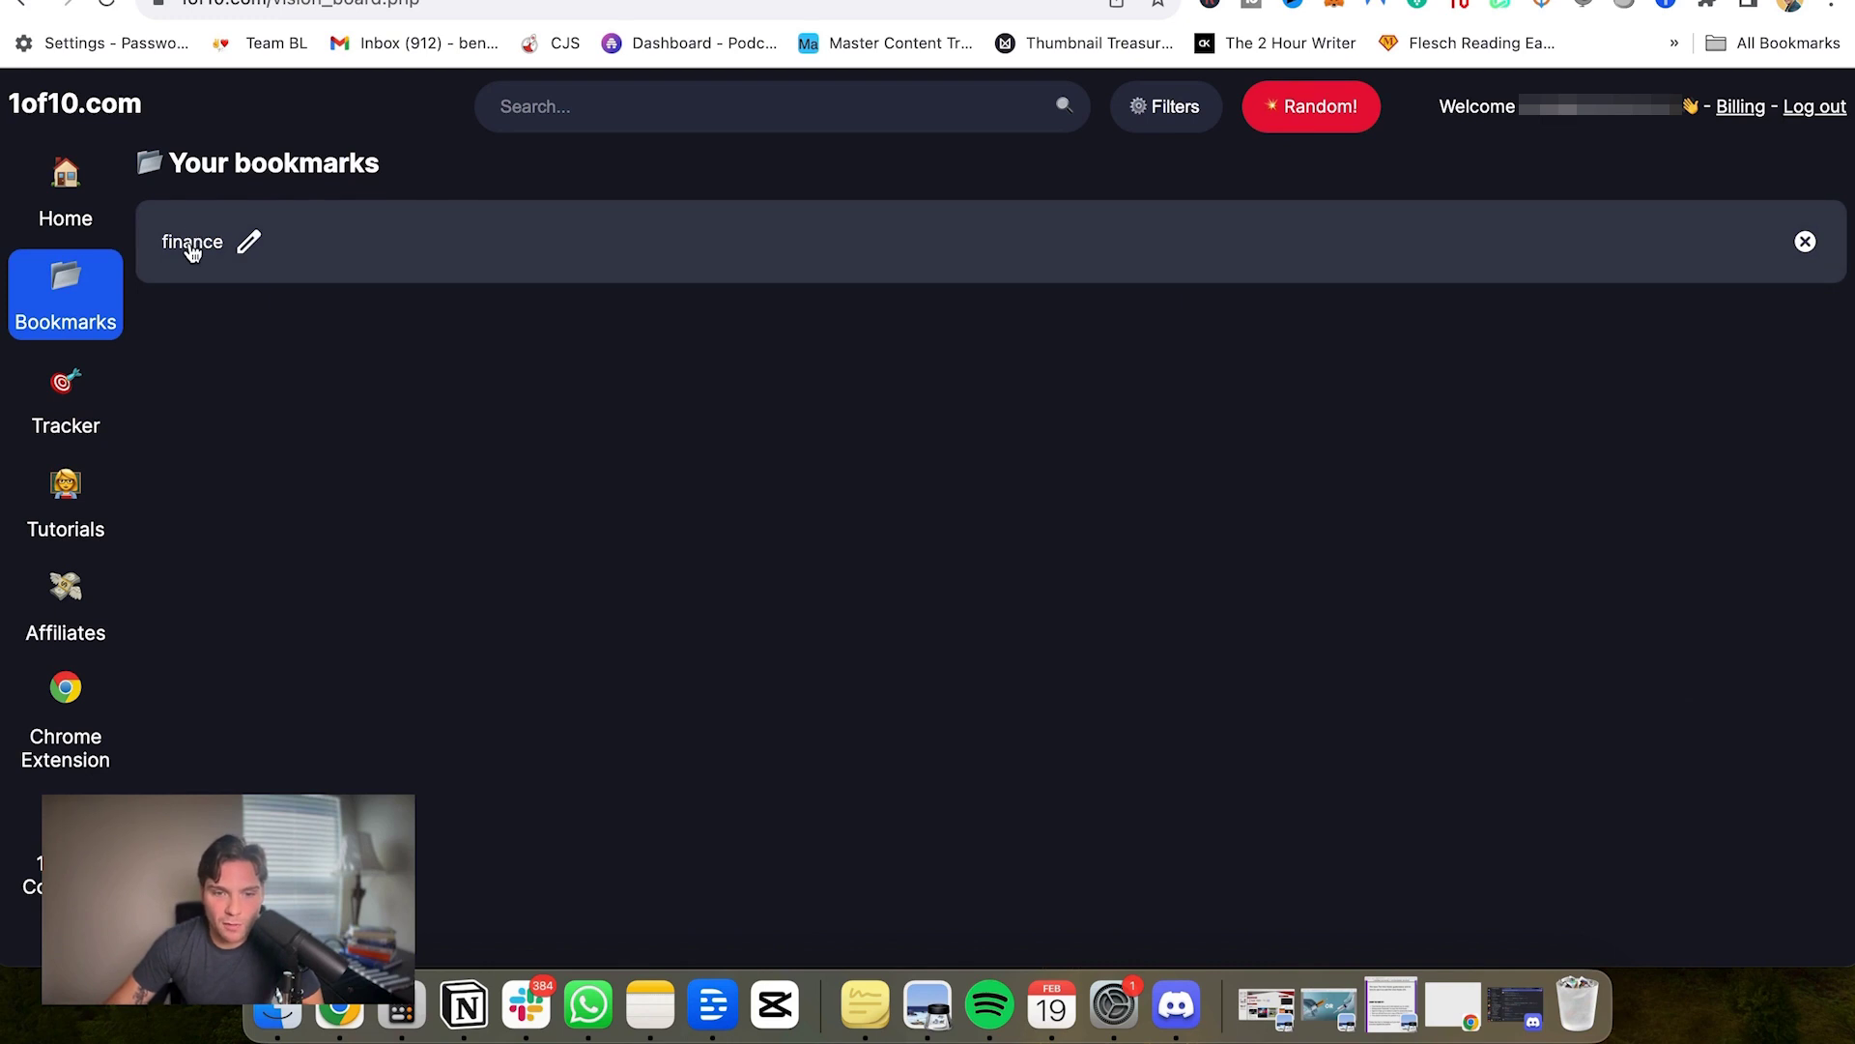
# Step: Expand the finance folder to list its seven videos, including the 17.4x freelancing entry
pyautogui.click(192, 247)
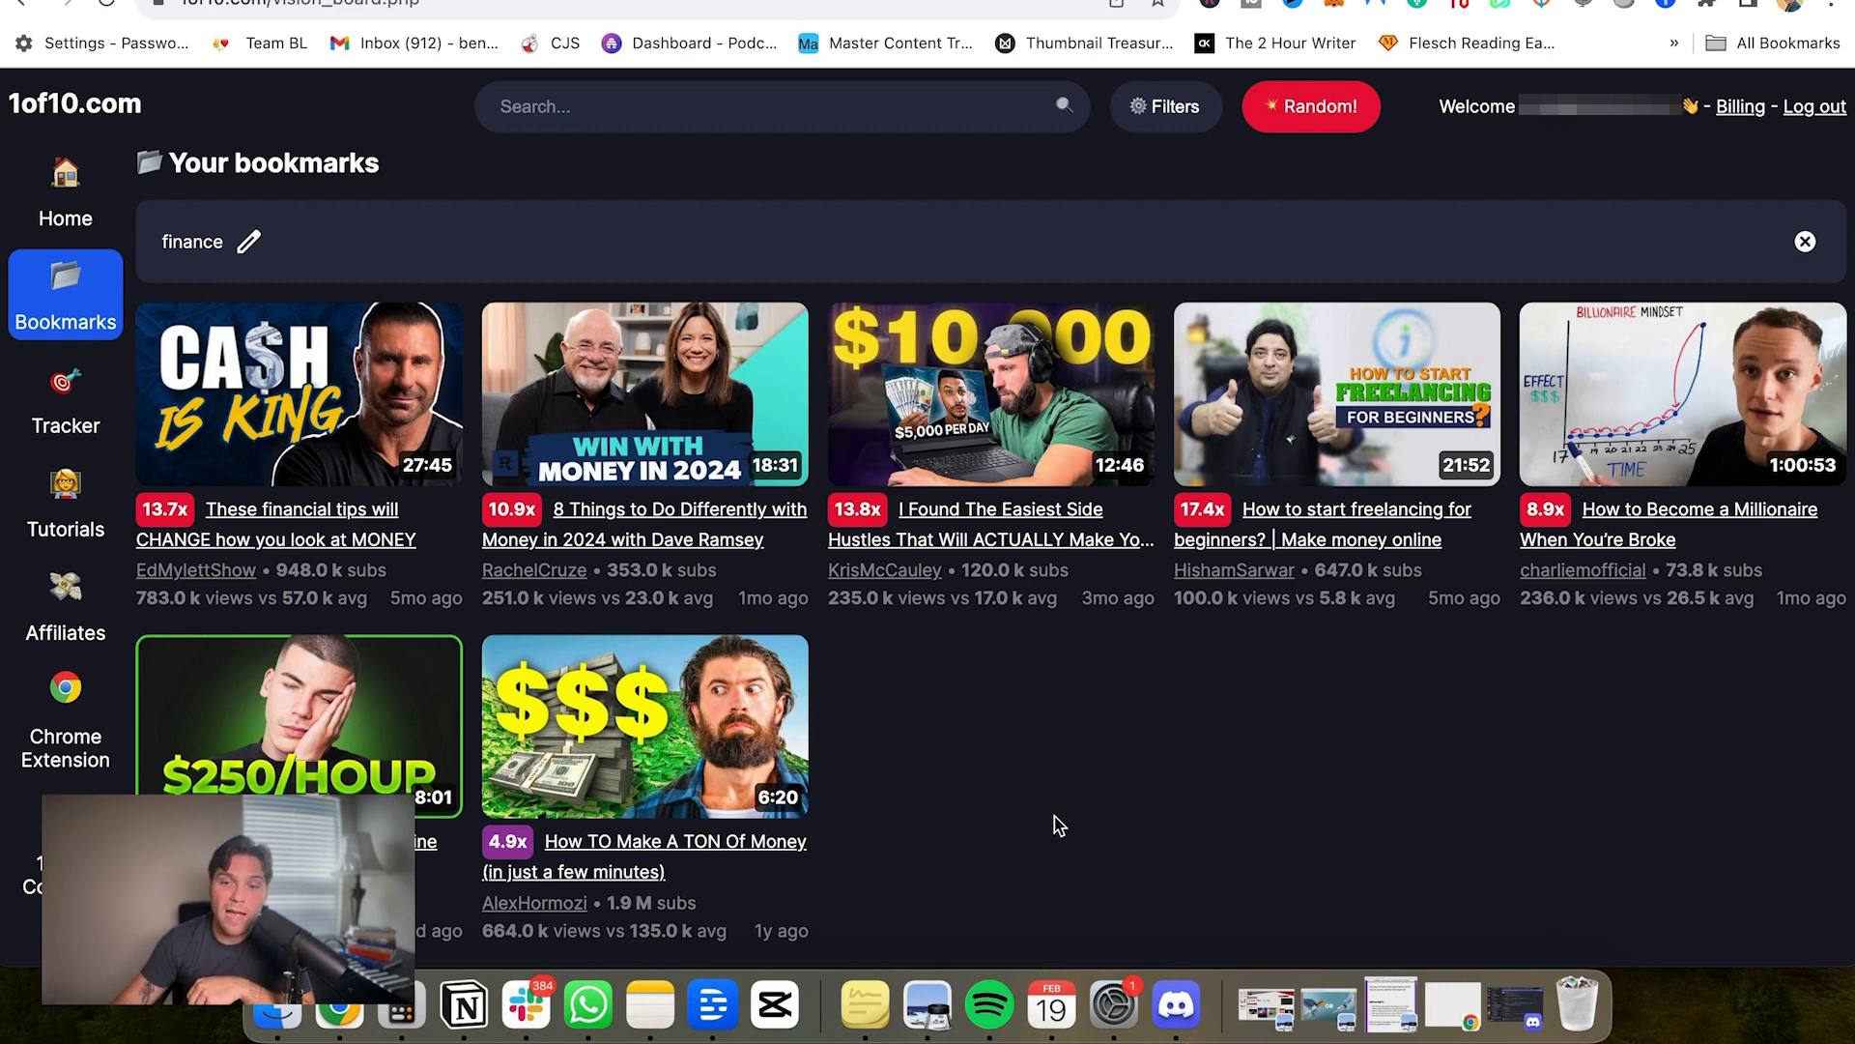
pyautogui.moveTo(710, 474)
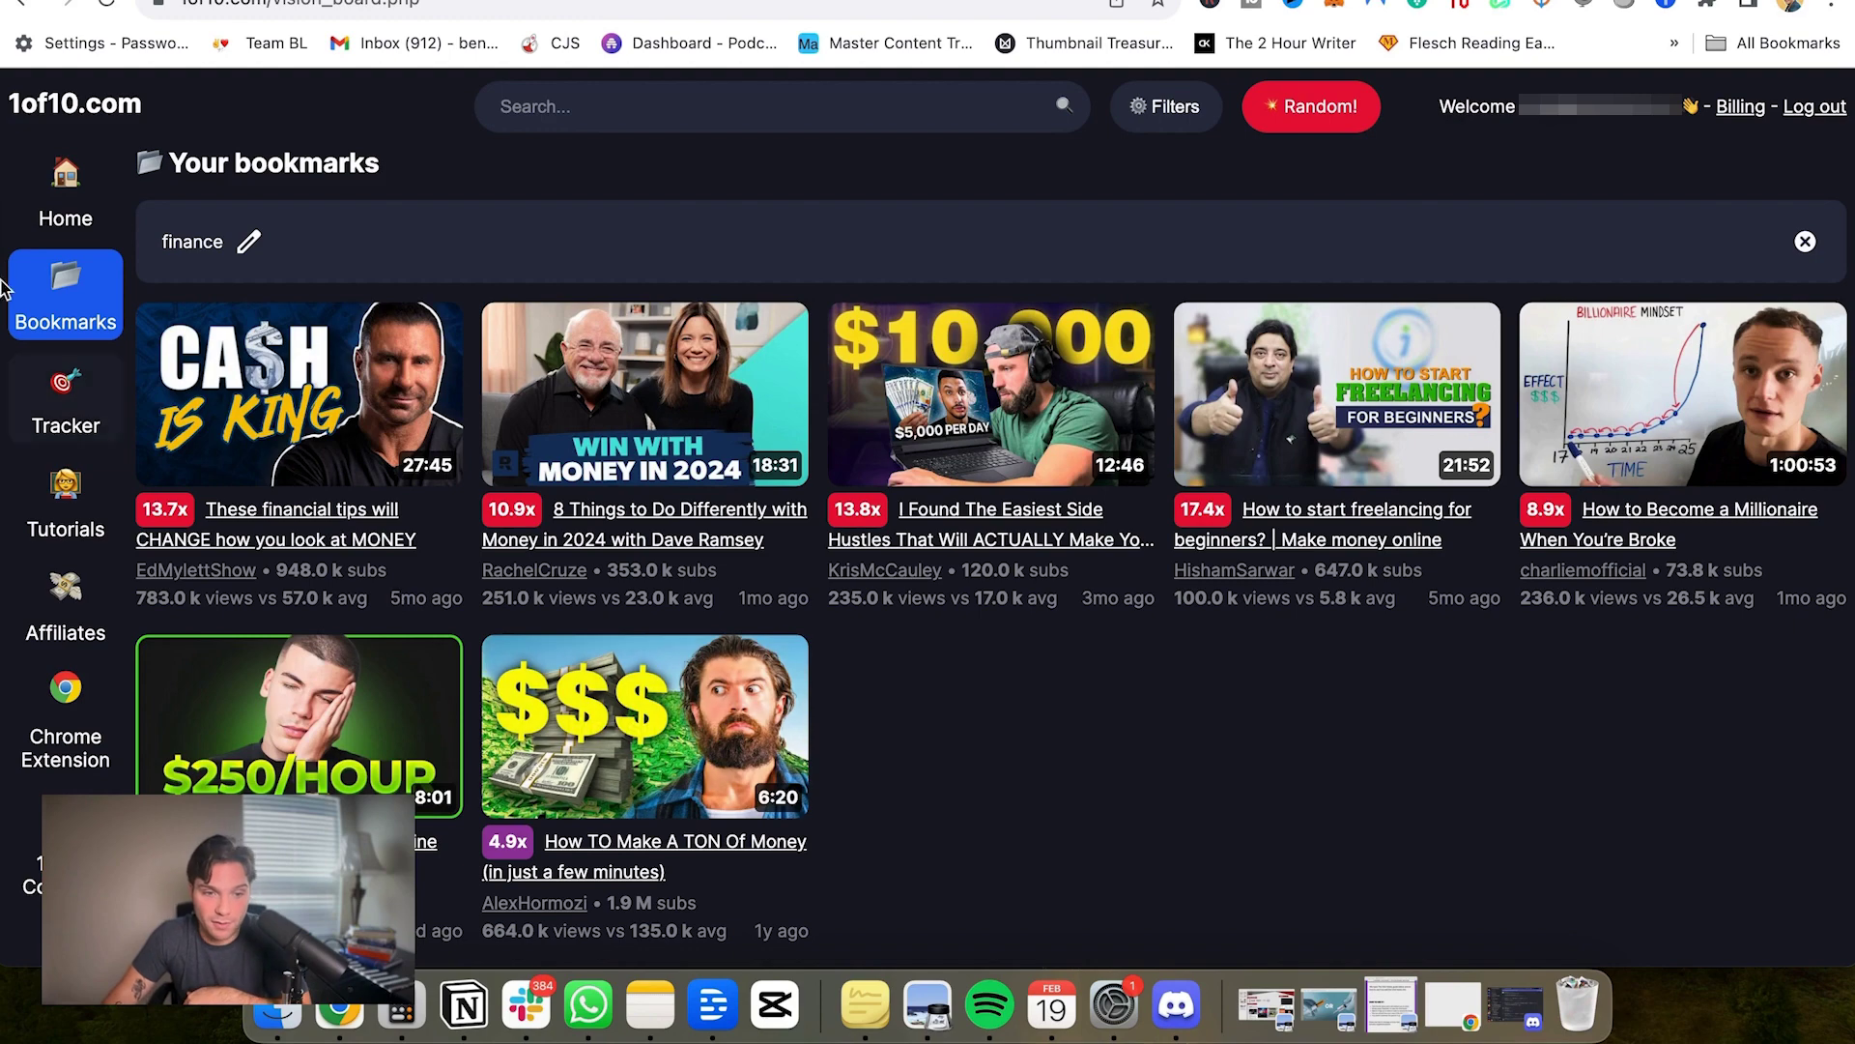
# Step: Return to the 1of10 Outliers home page and scroll through the results
pyautogui.click(86, 185)
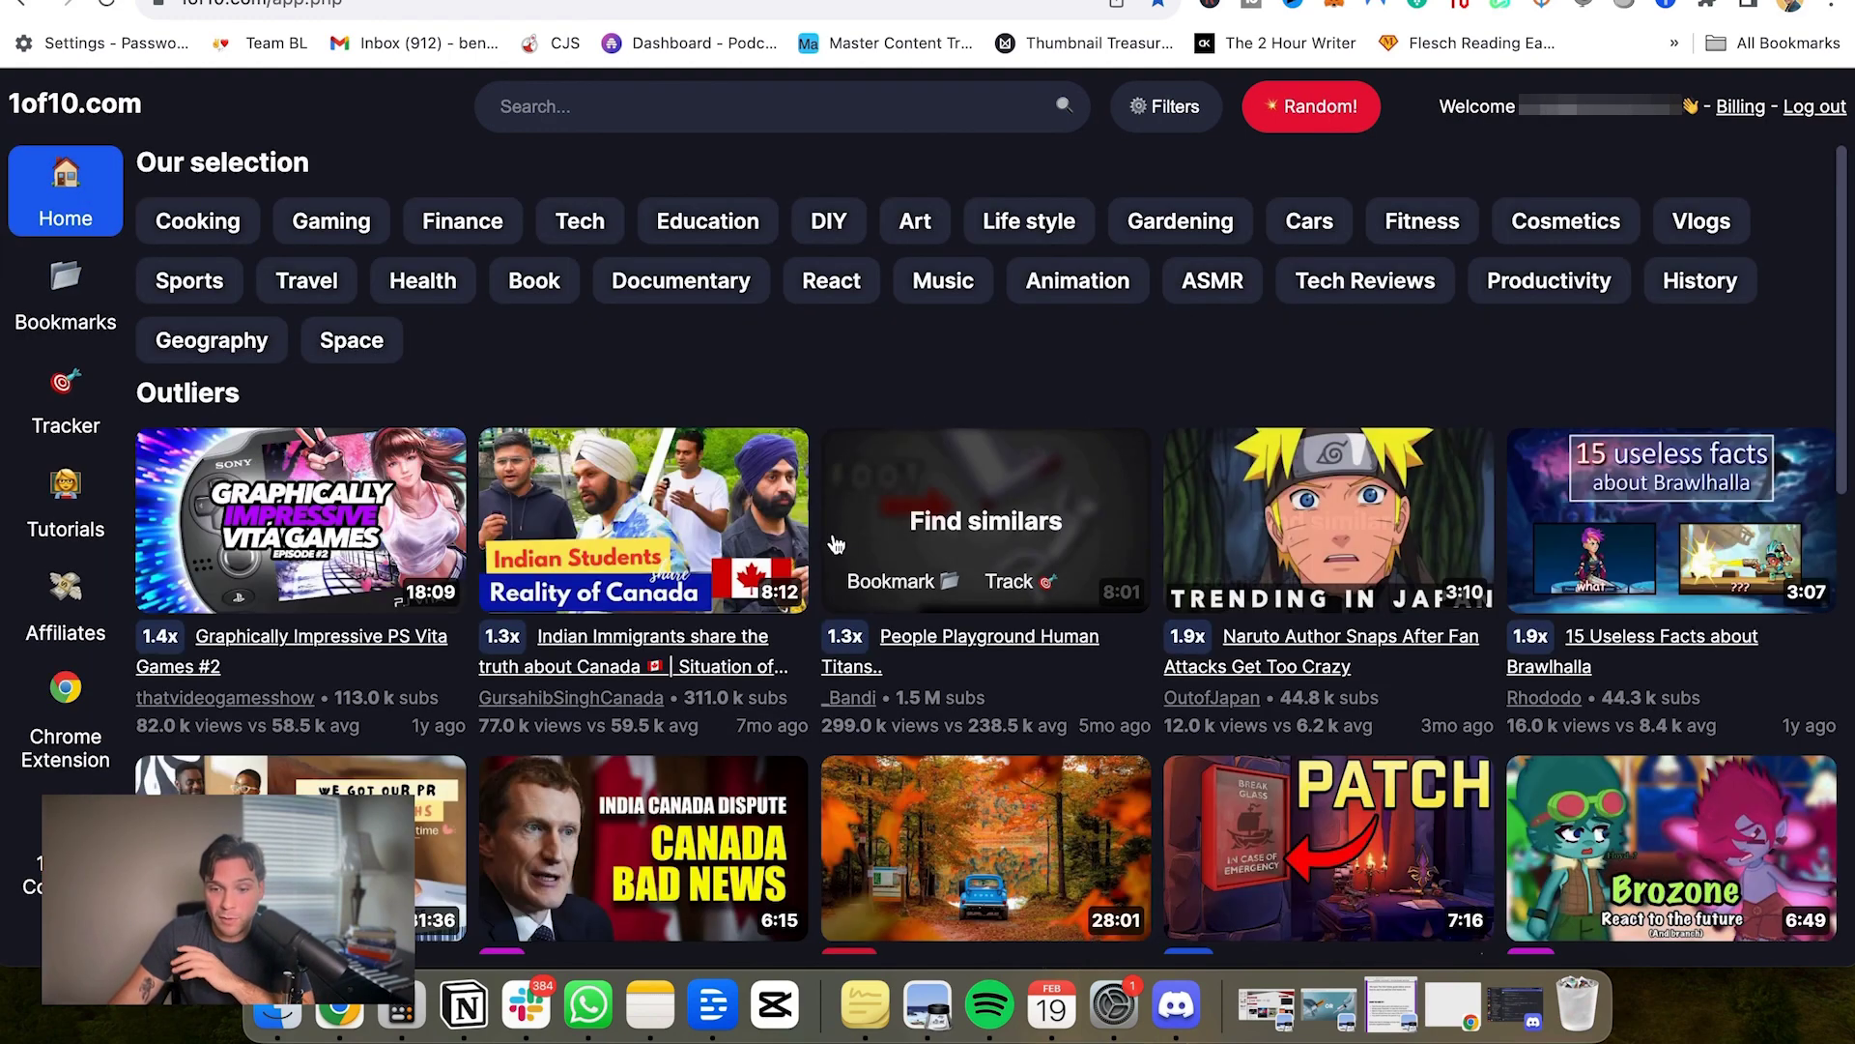
pyautogui.scroll(-3, 1043, 507)
pyautogui.scroll(-3, 1119, 445)
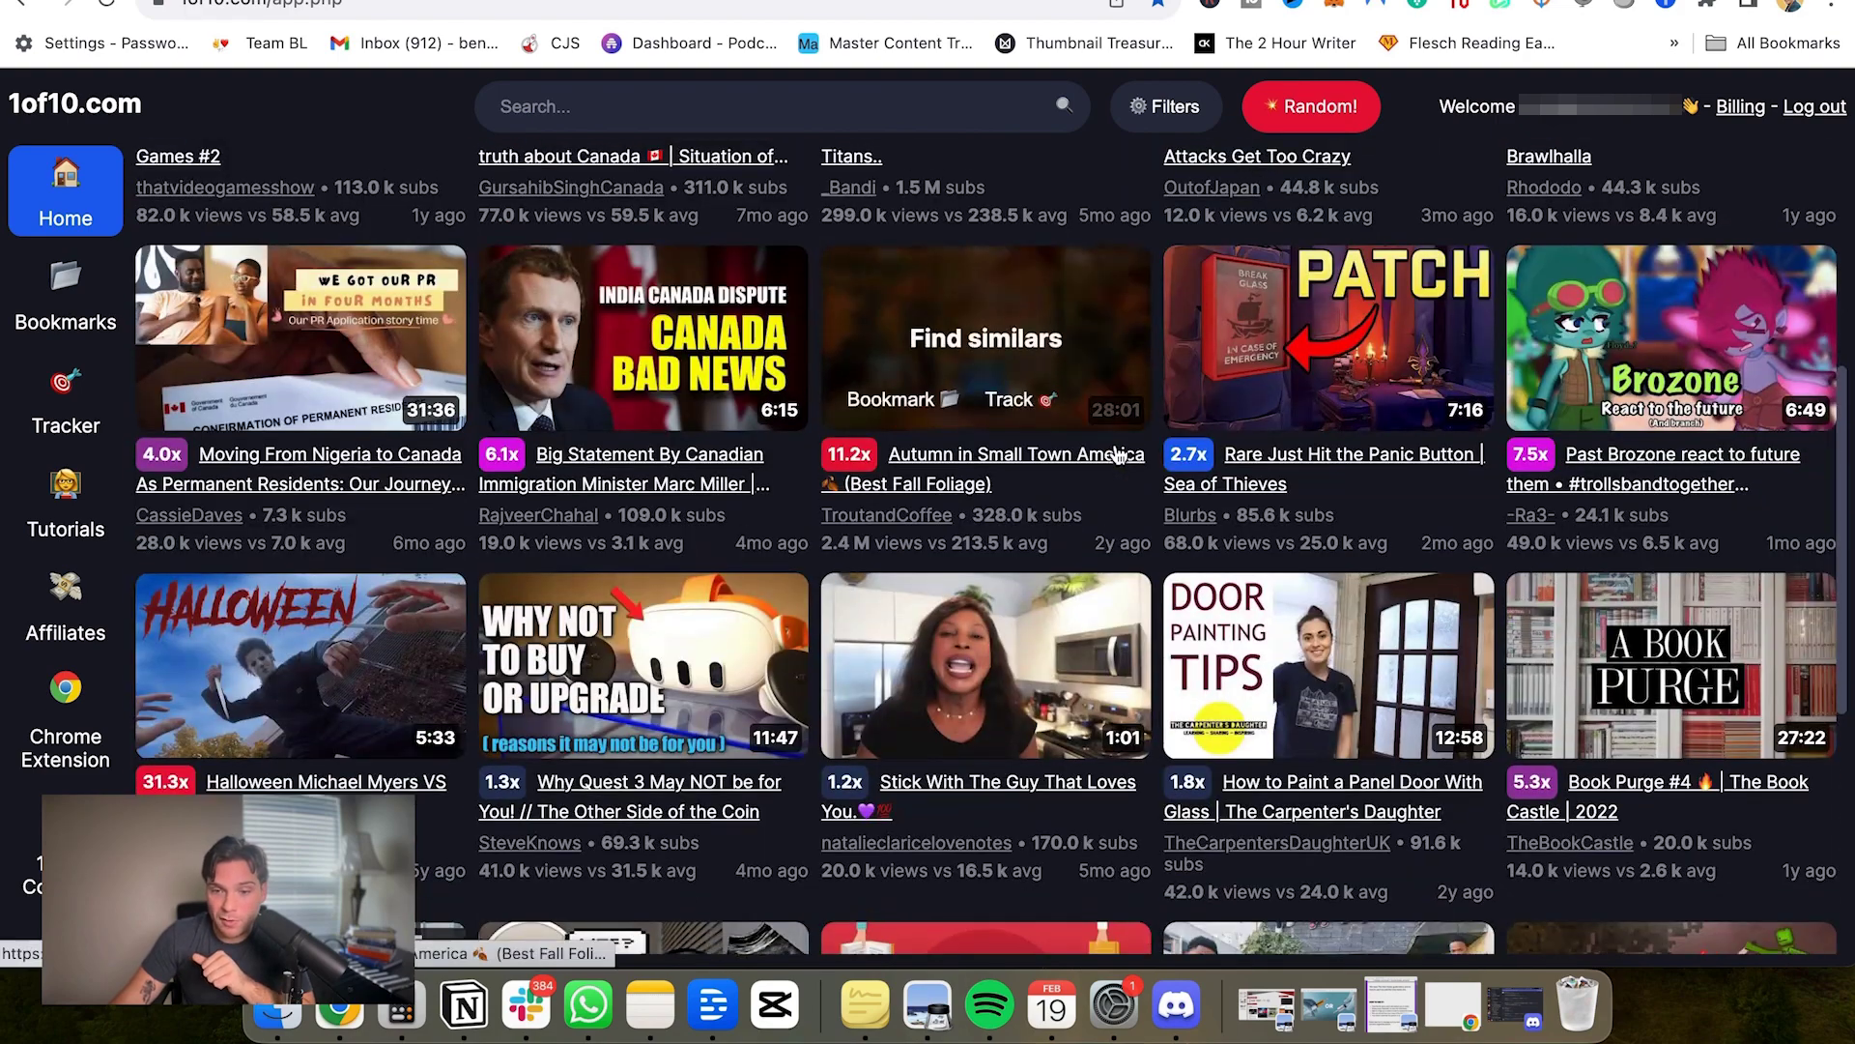
pyautogui.scroll(5, 1063, 491)
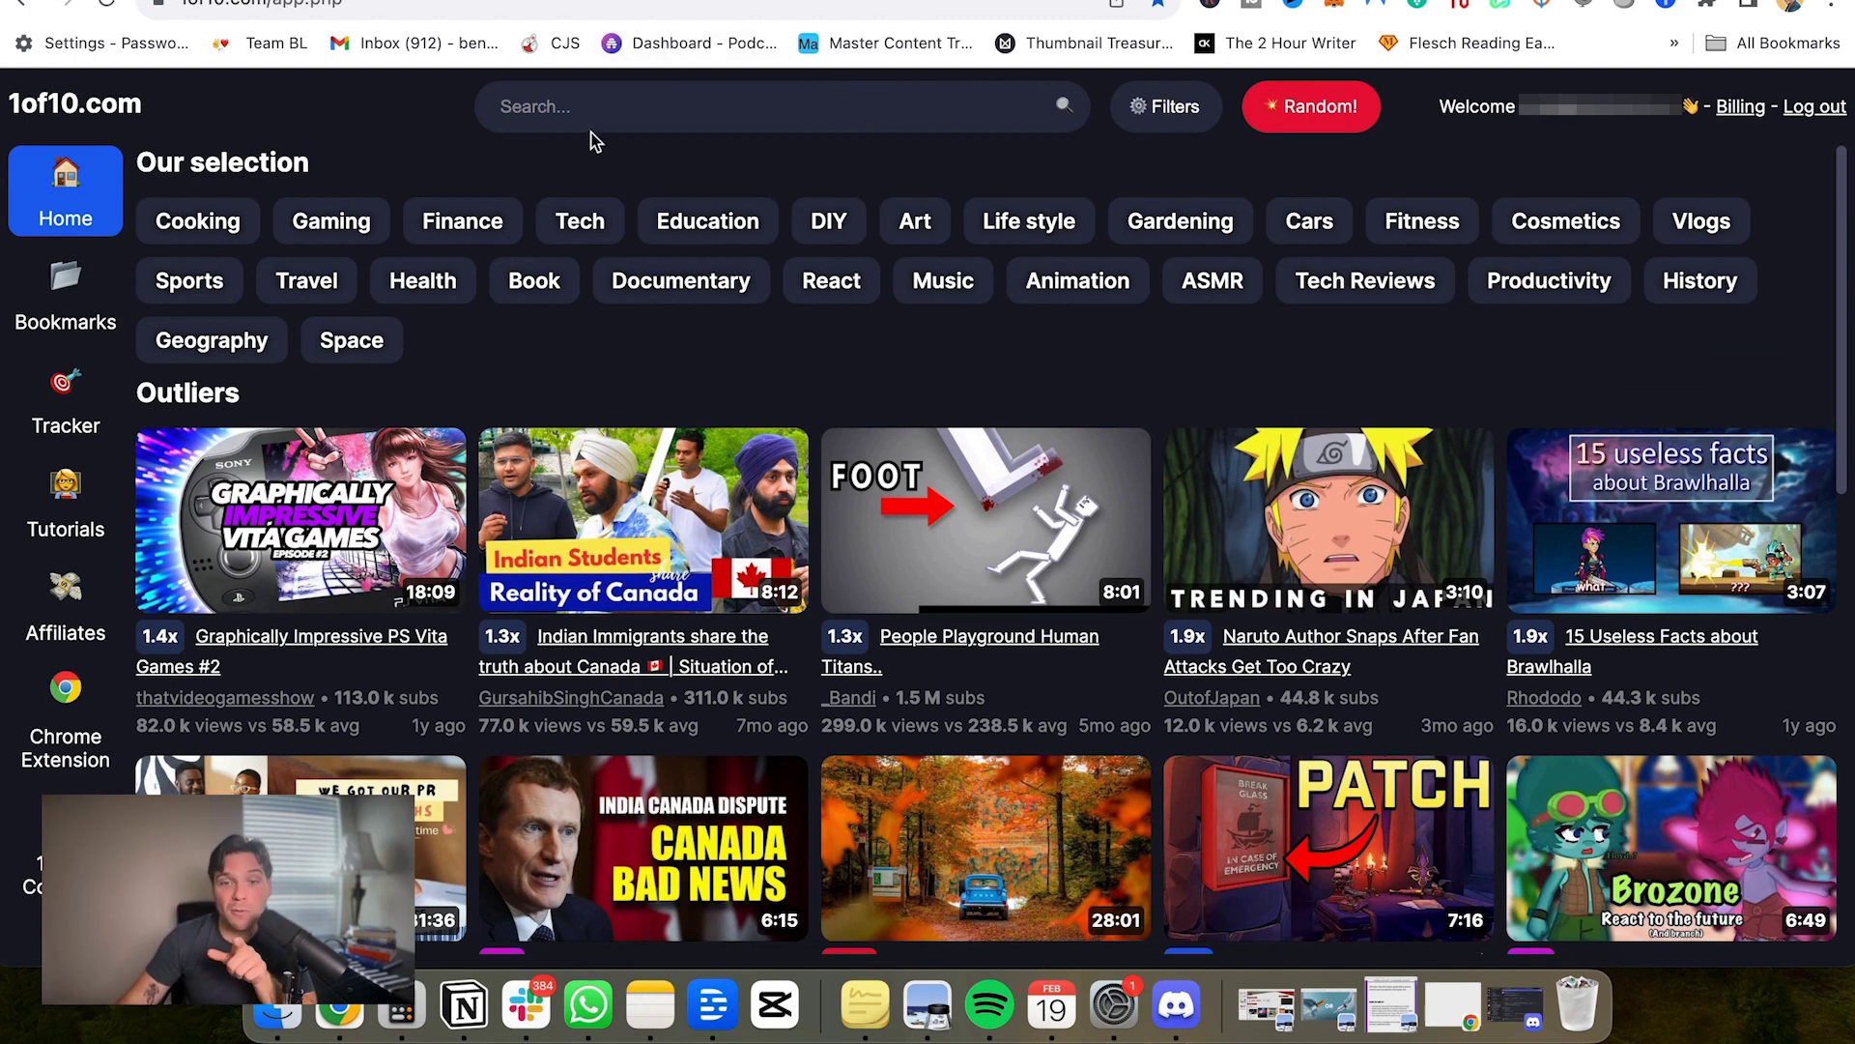
# Step: Confirm AlexHormozi is listed in the Tracker, then bring up the 1of10 Chrome extension listing
pyautogui.click(68, 290)
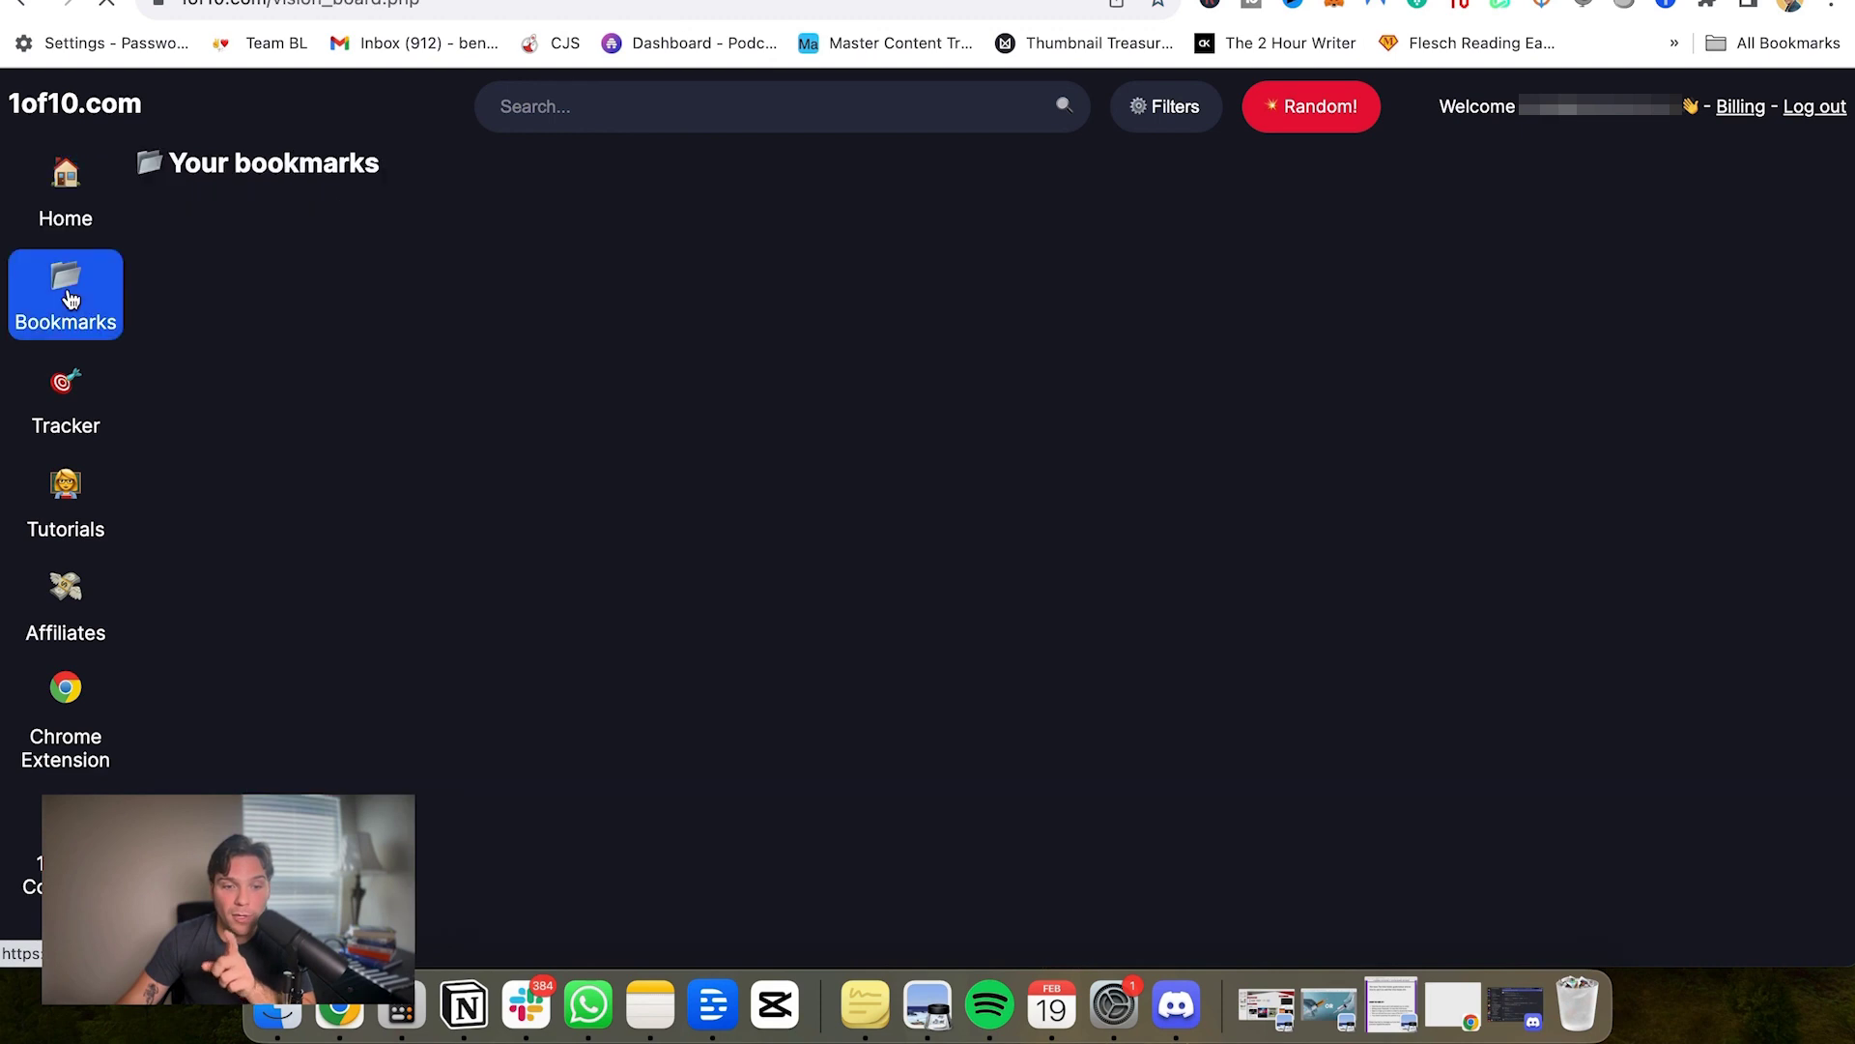
pyautogui.click(77, 448)
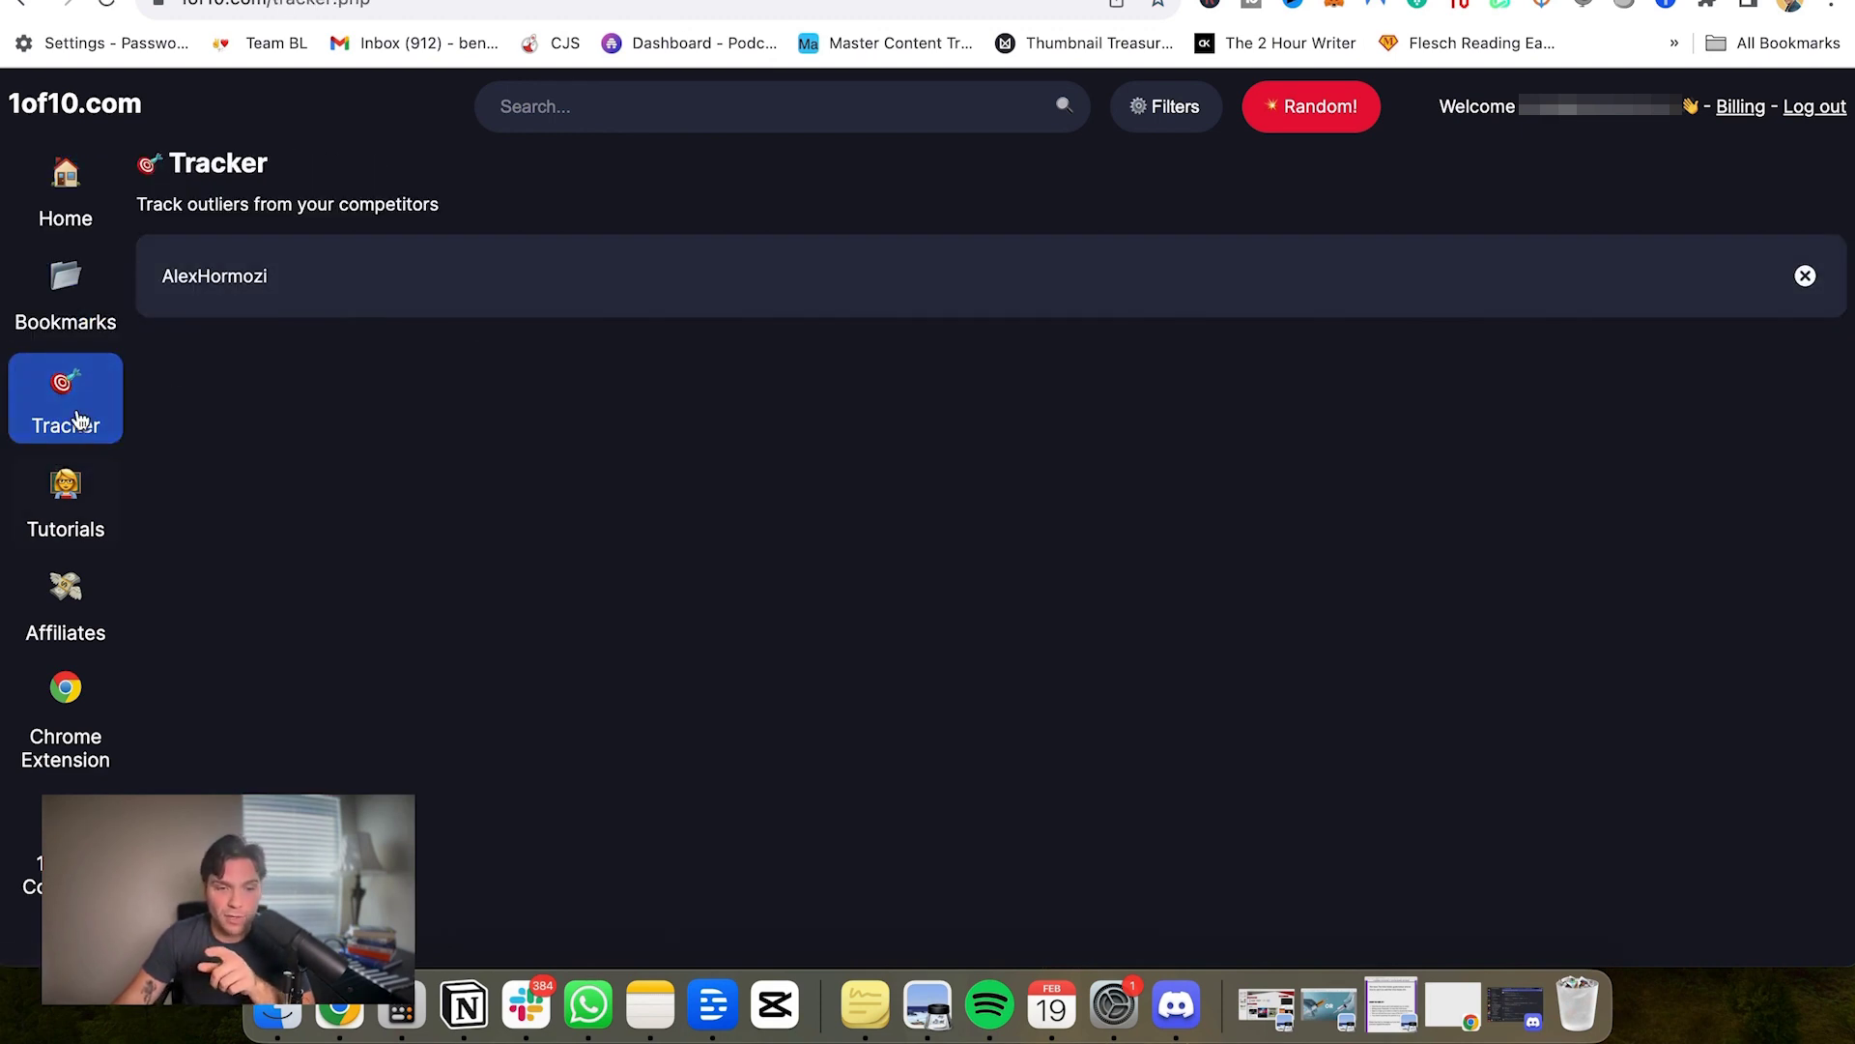
pyautogui.click(85, 214)
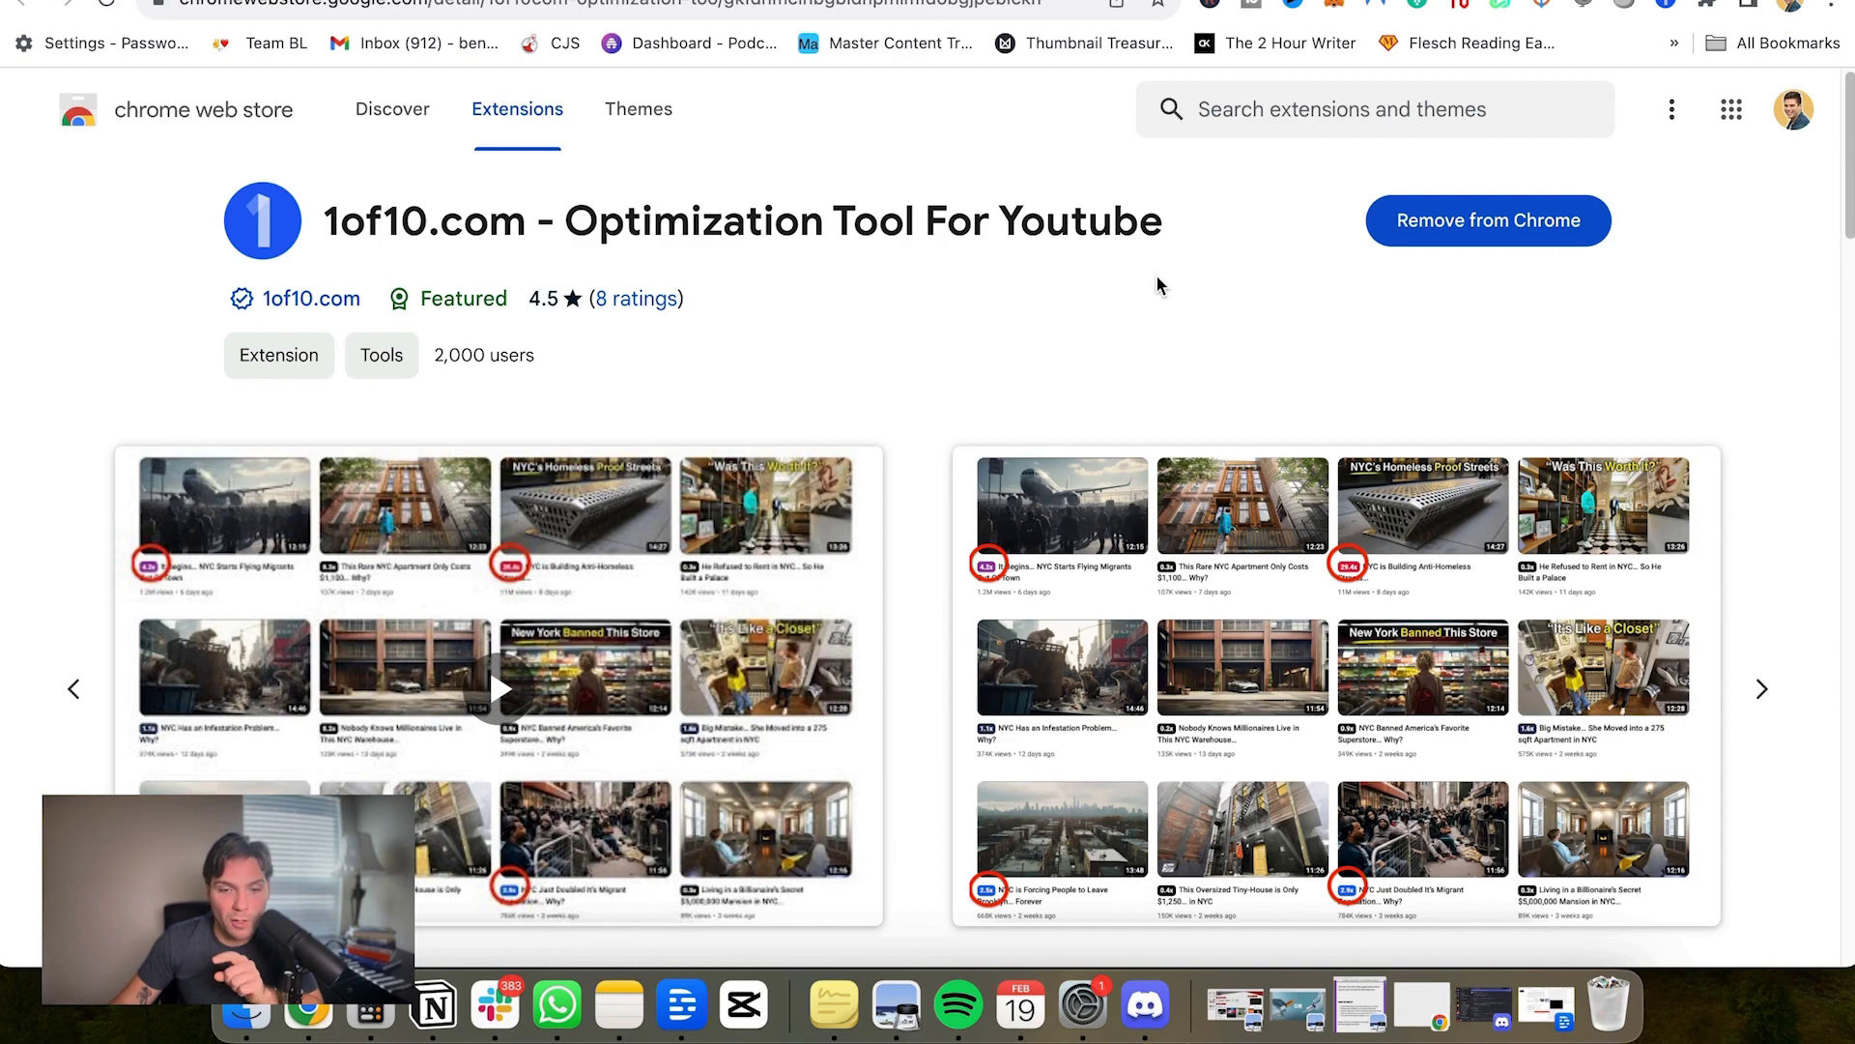
# Step: Scroll through the extension's screenshots and Overview text, then back up to the top
pyautogui.scroll(-3, 1157, 283)
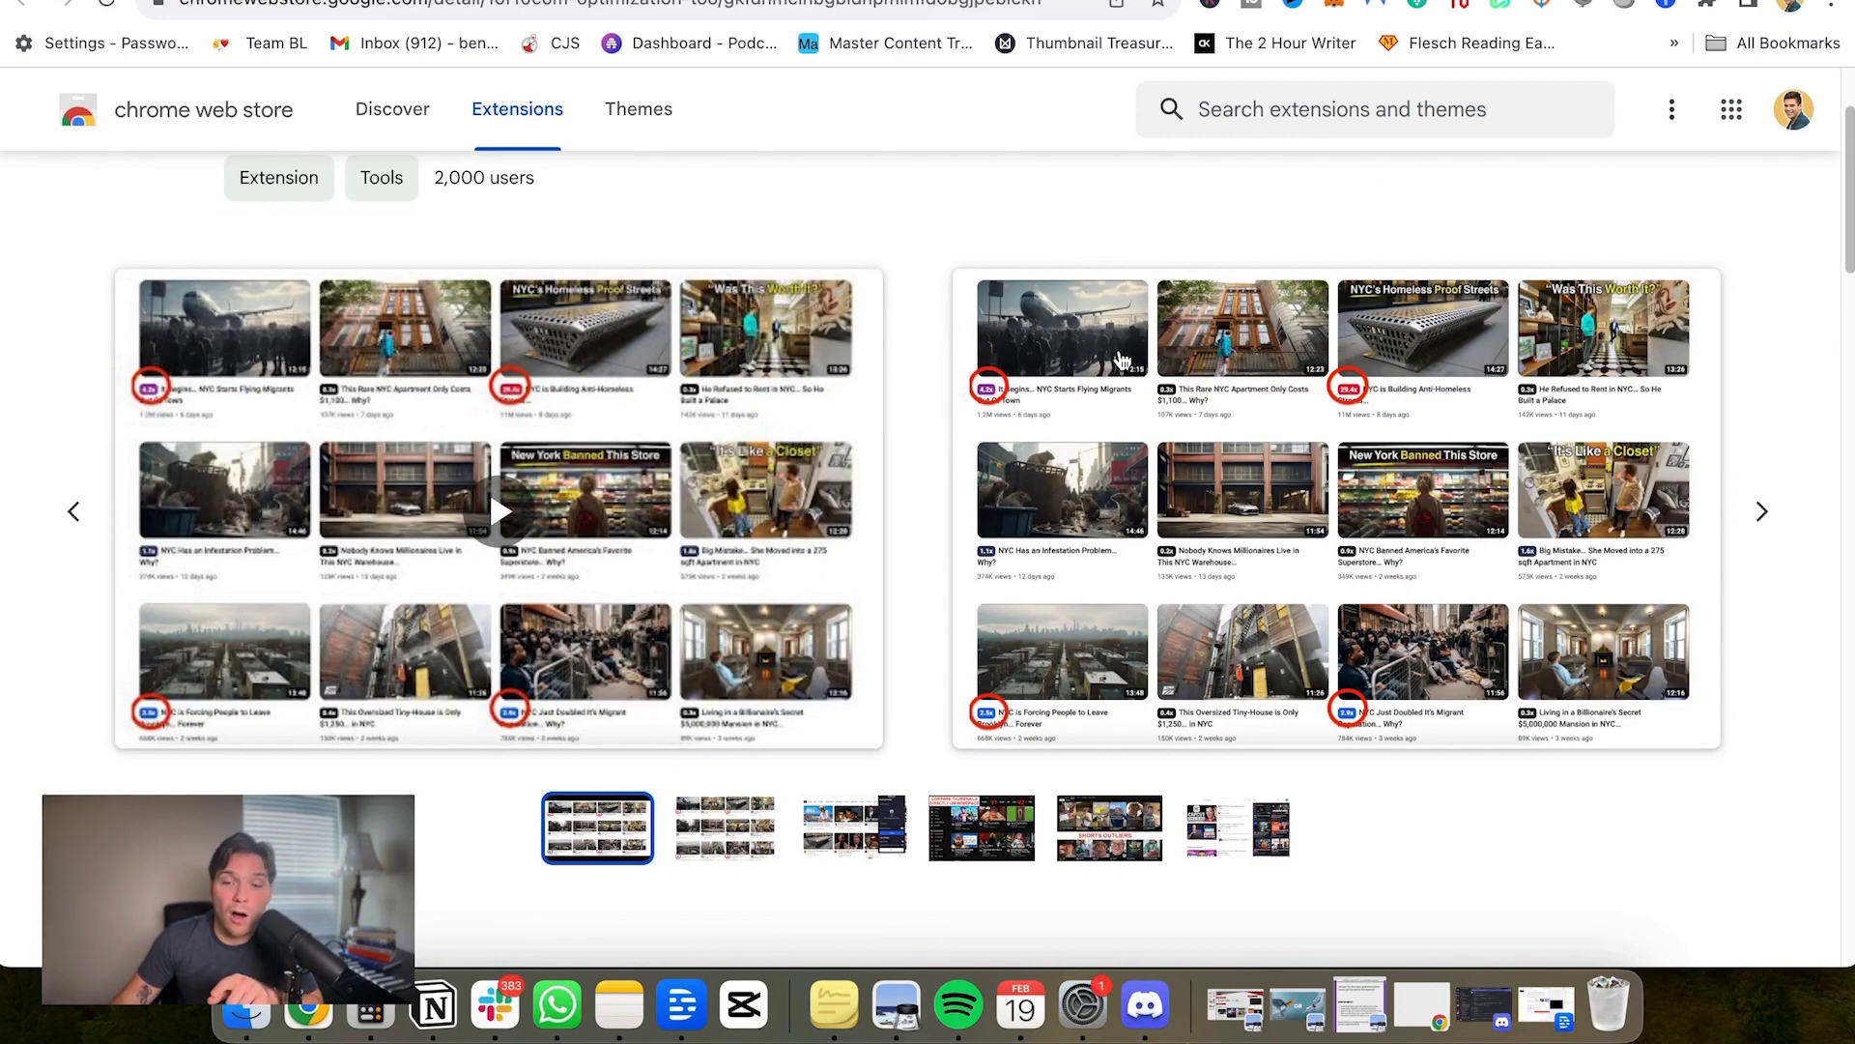
pyautogui.scroll(-10, 1073, 426)
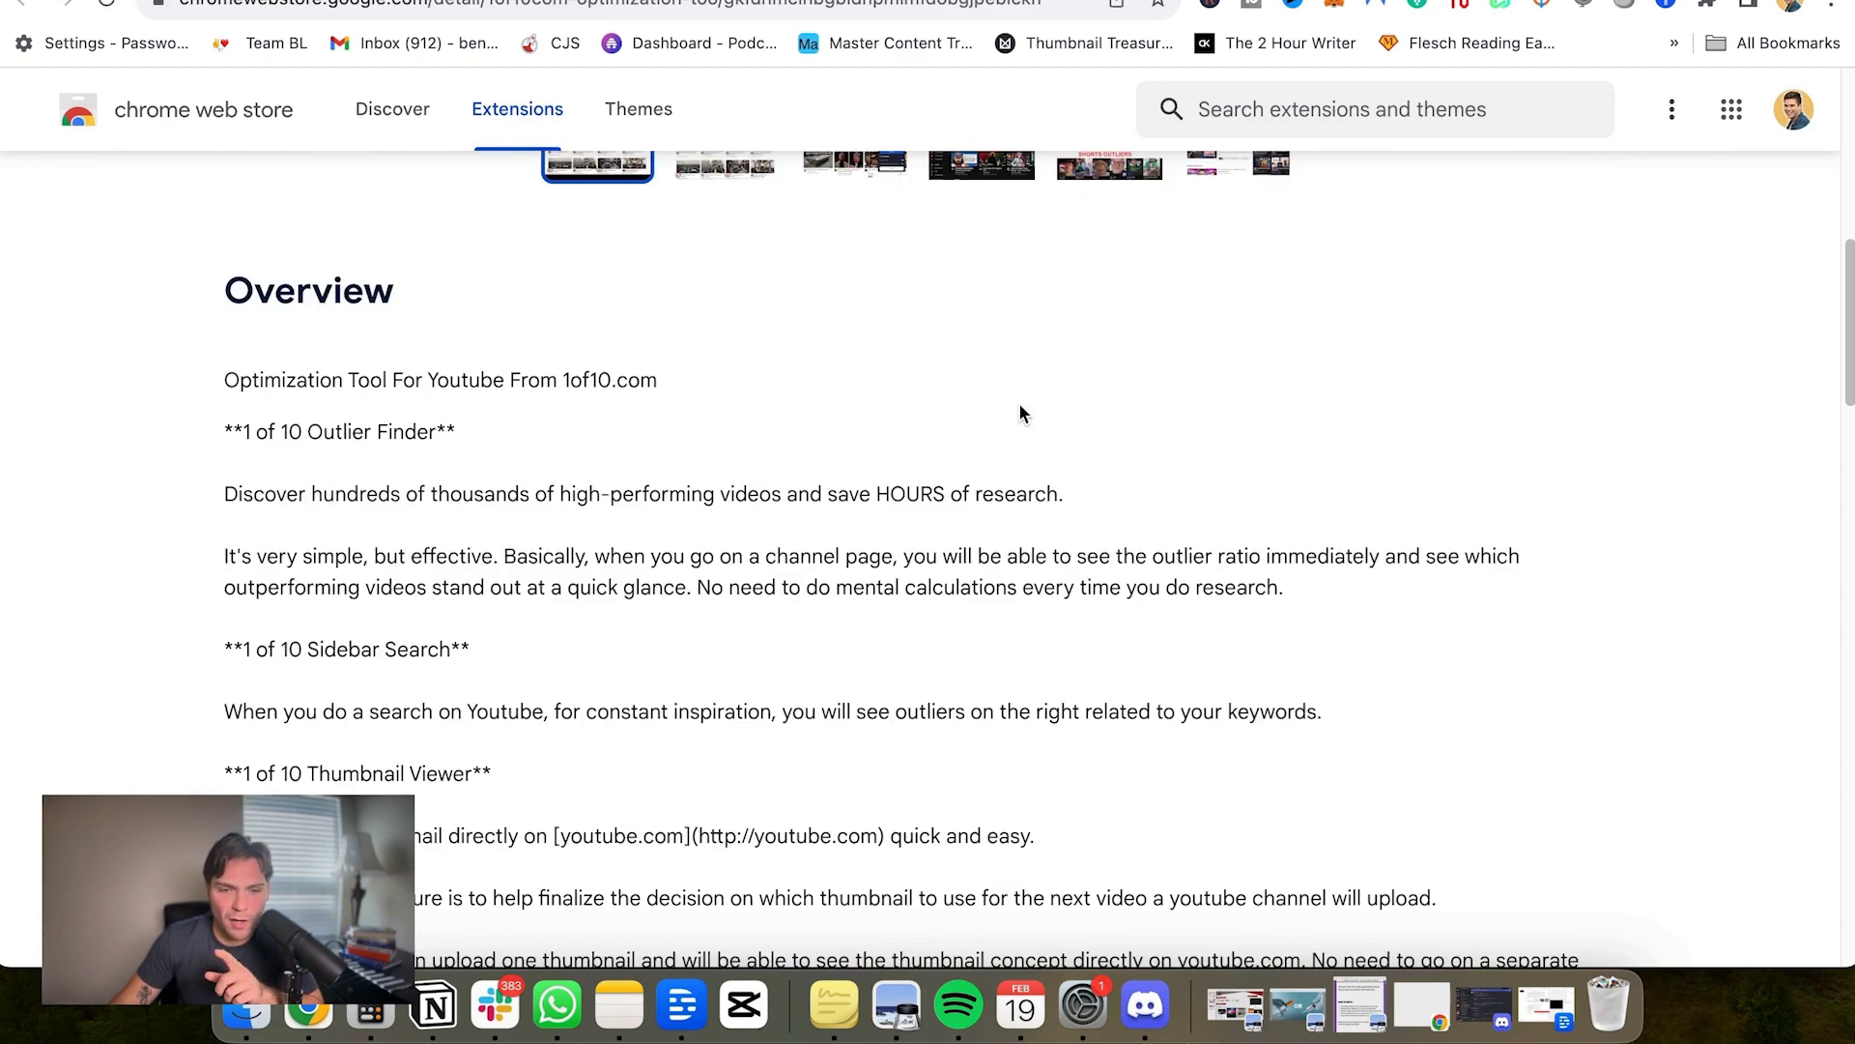
pyautogui.scroll(-2, 677, 488)
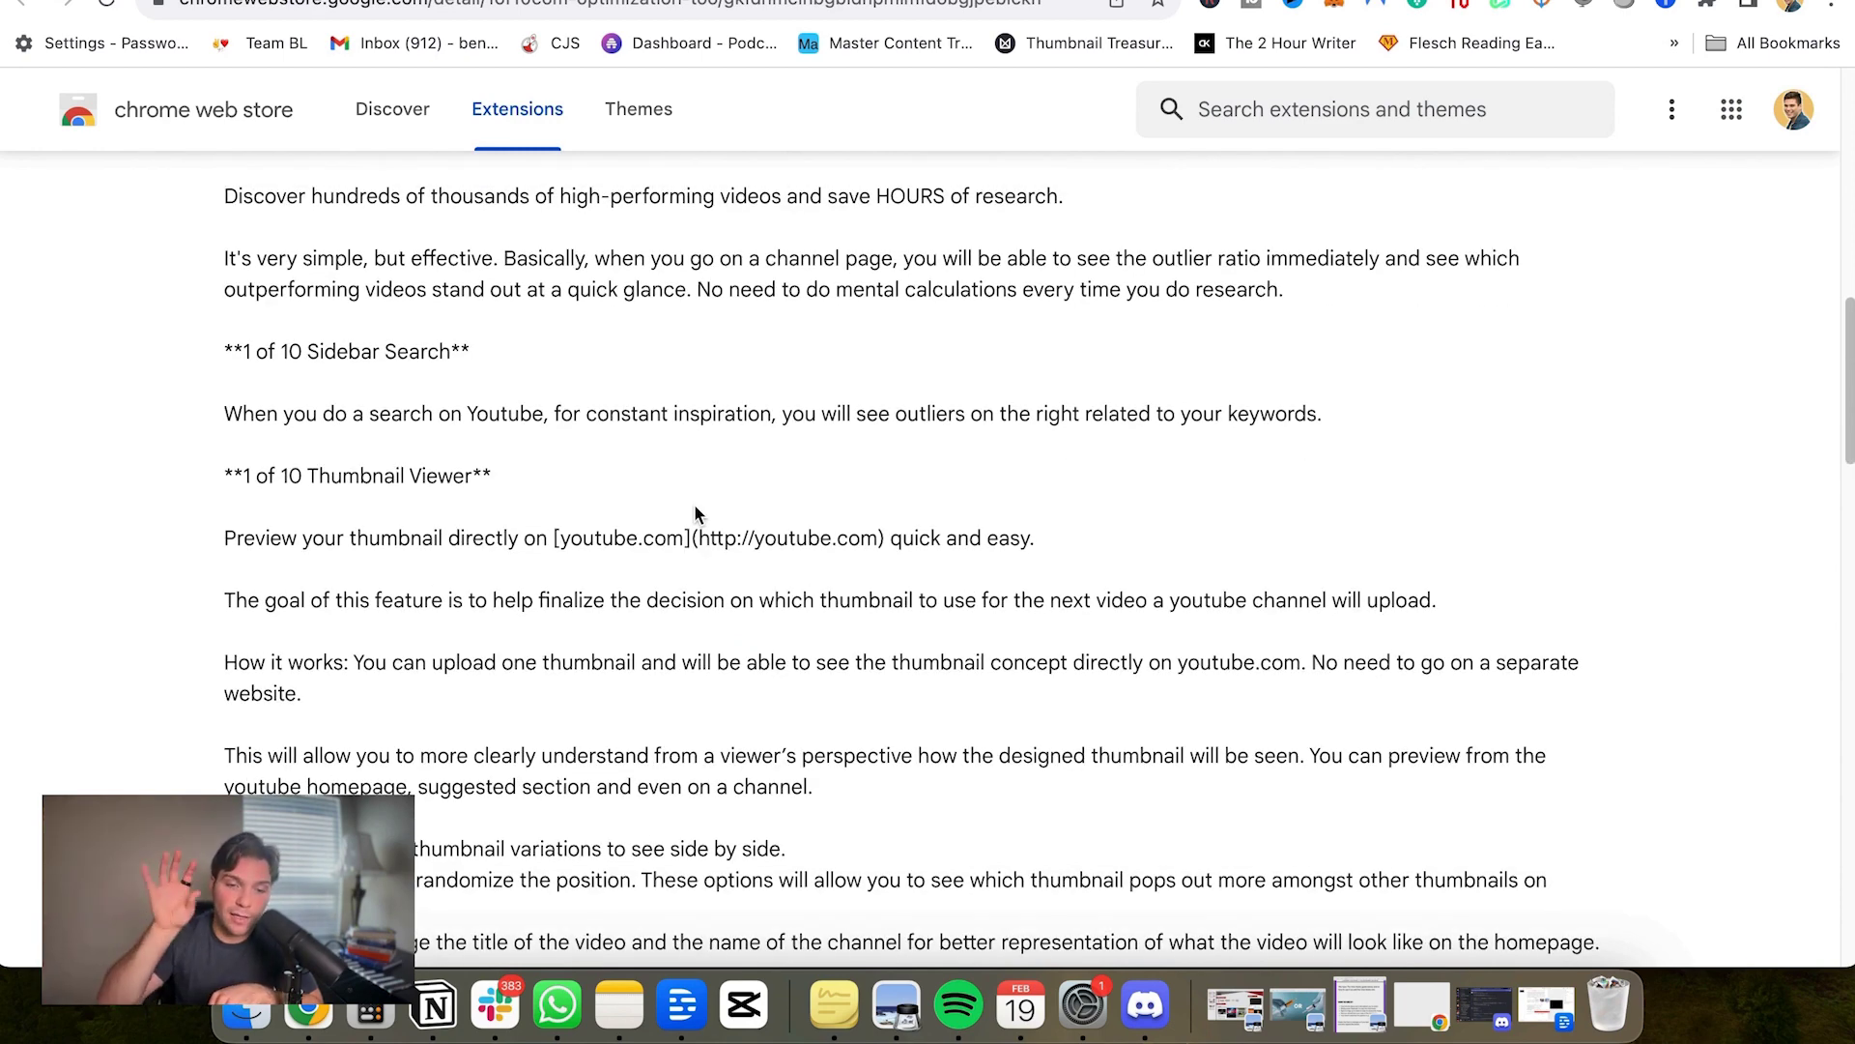
pyautogui.scroll(3, 636, 444)
pyautogui.scroll(-6, 444, 454)
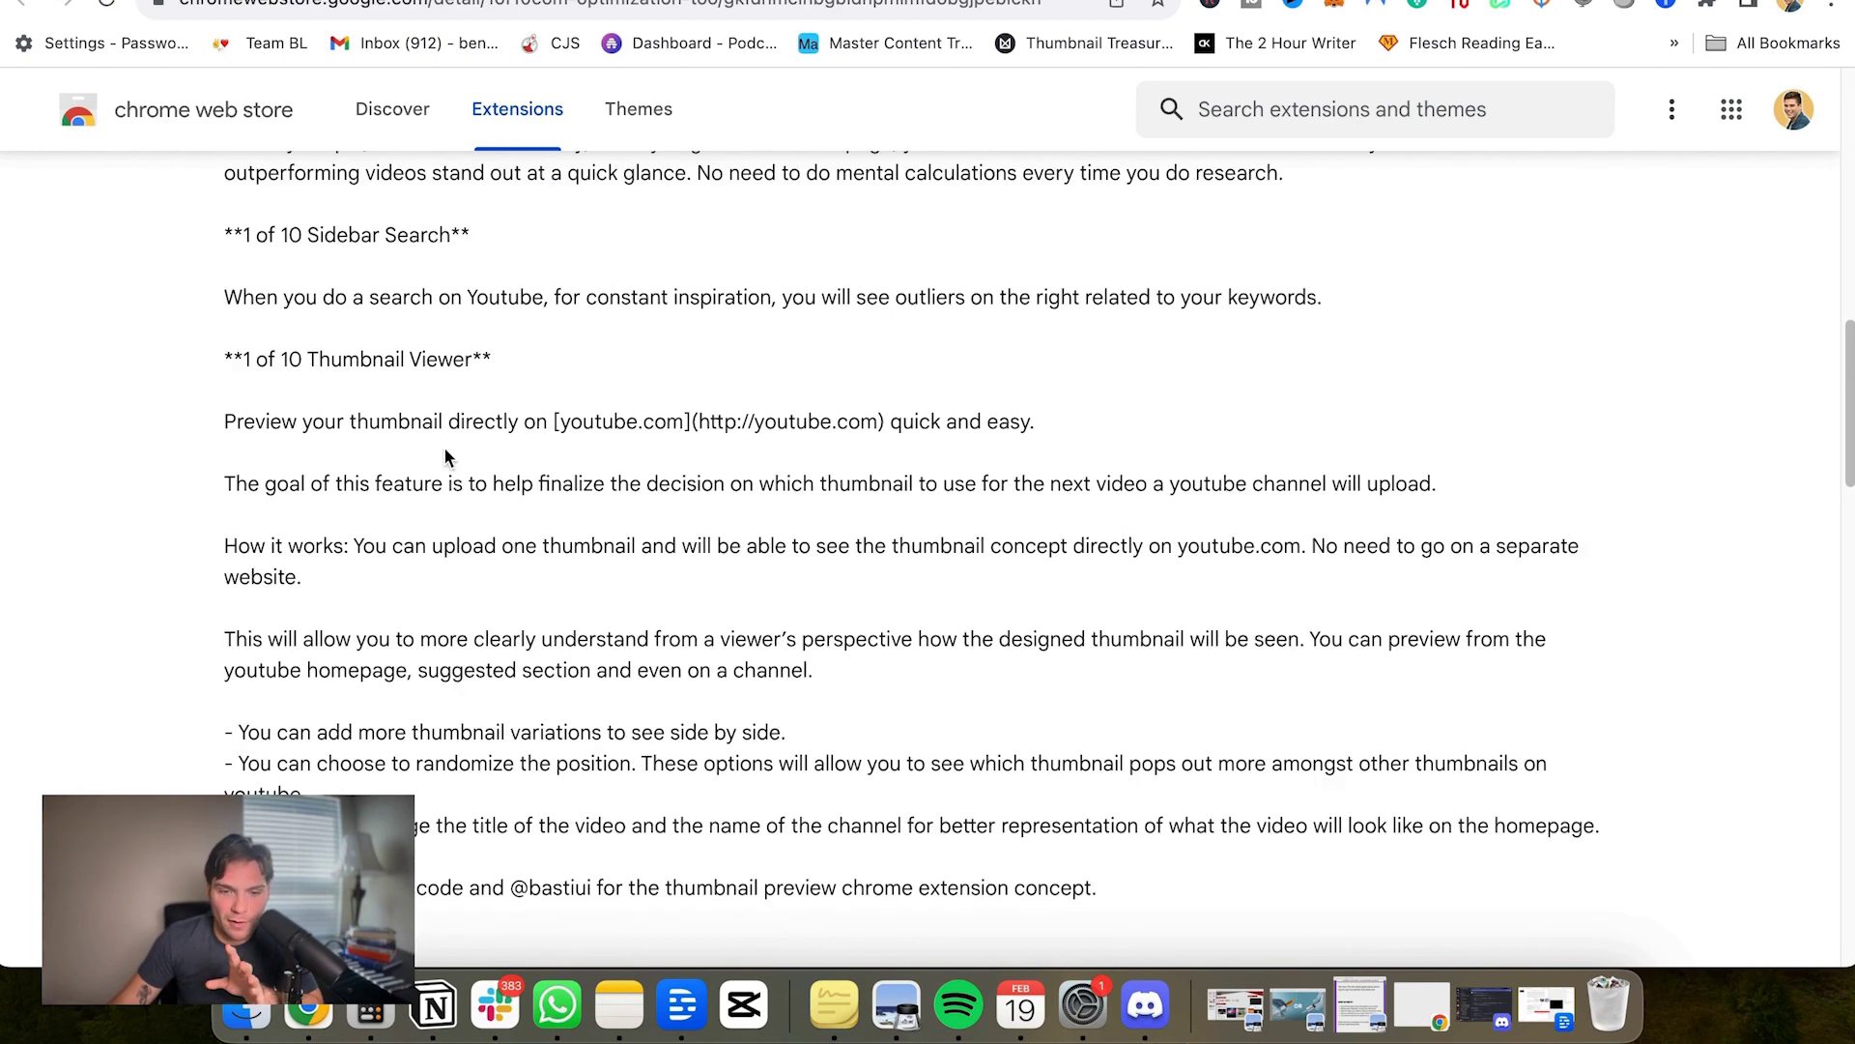
pyautogui.scroll(15, 783, 393)
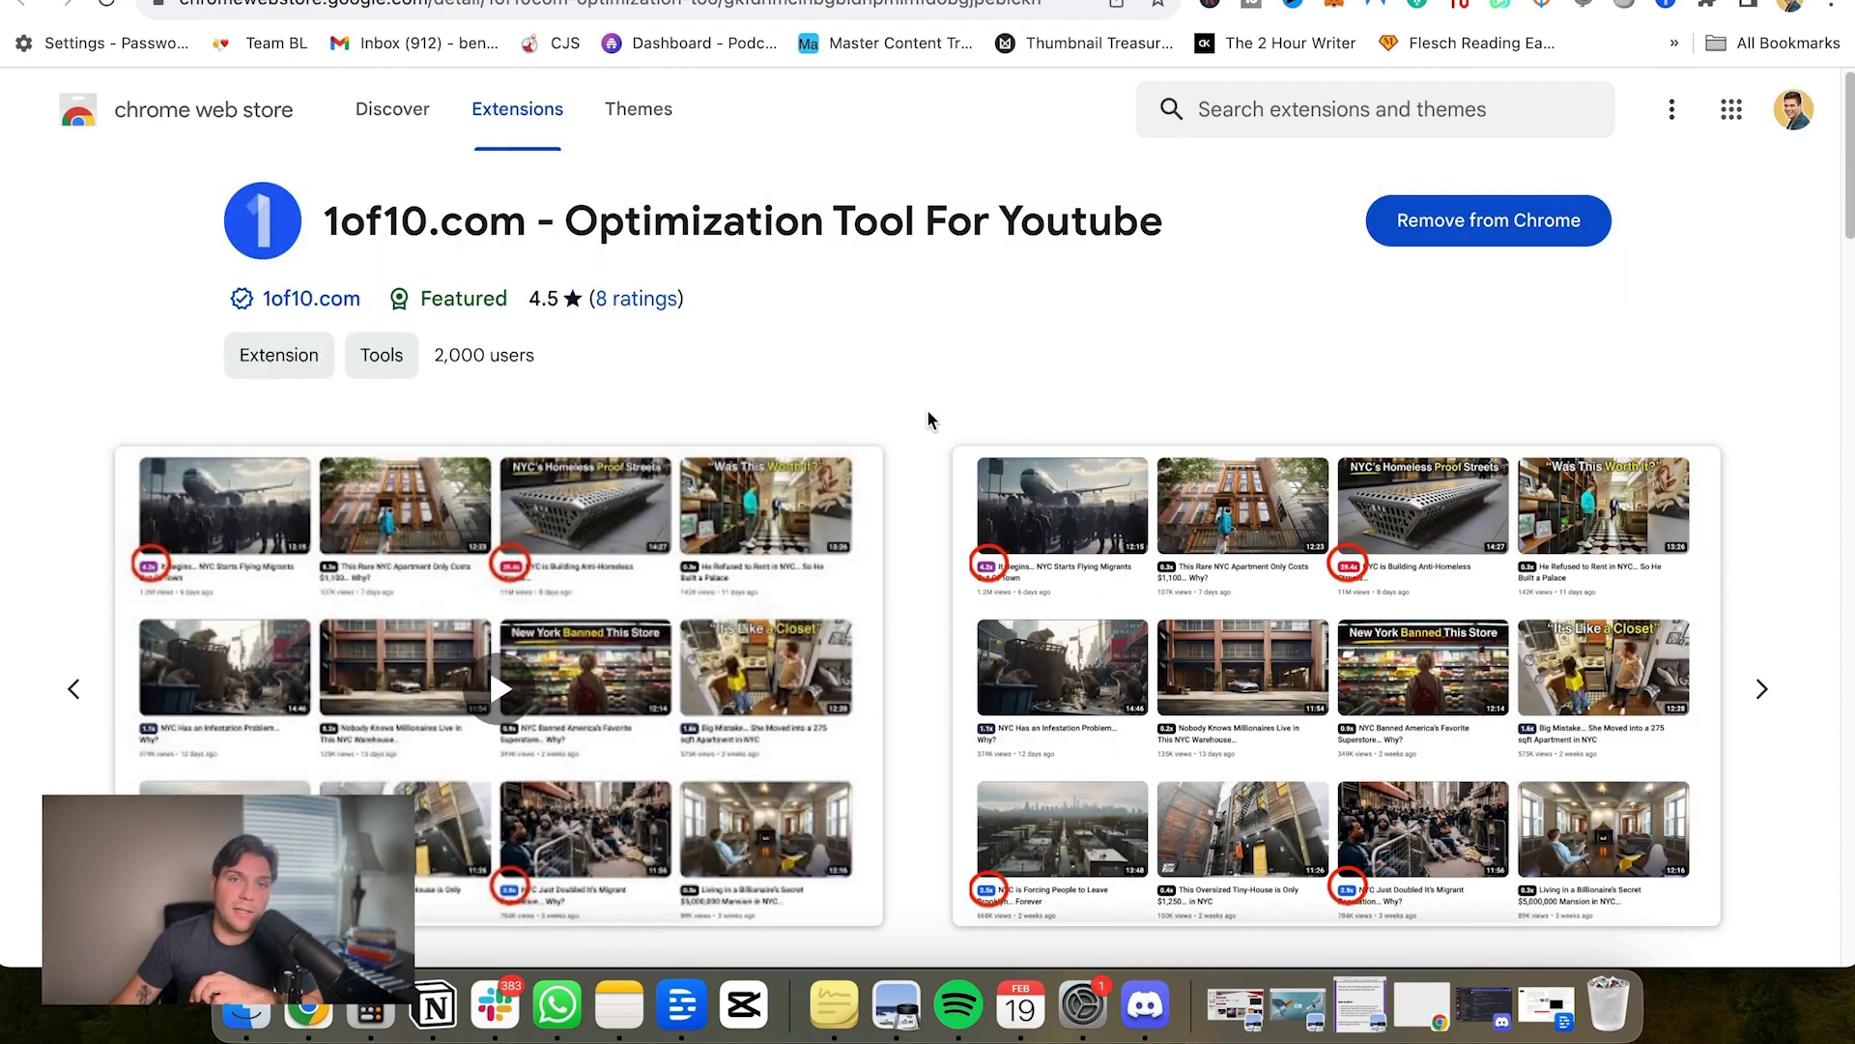